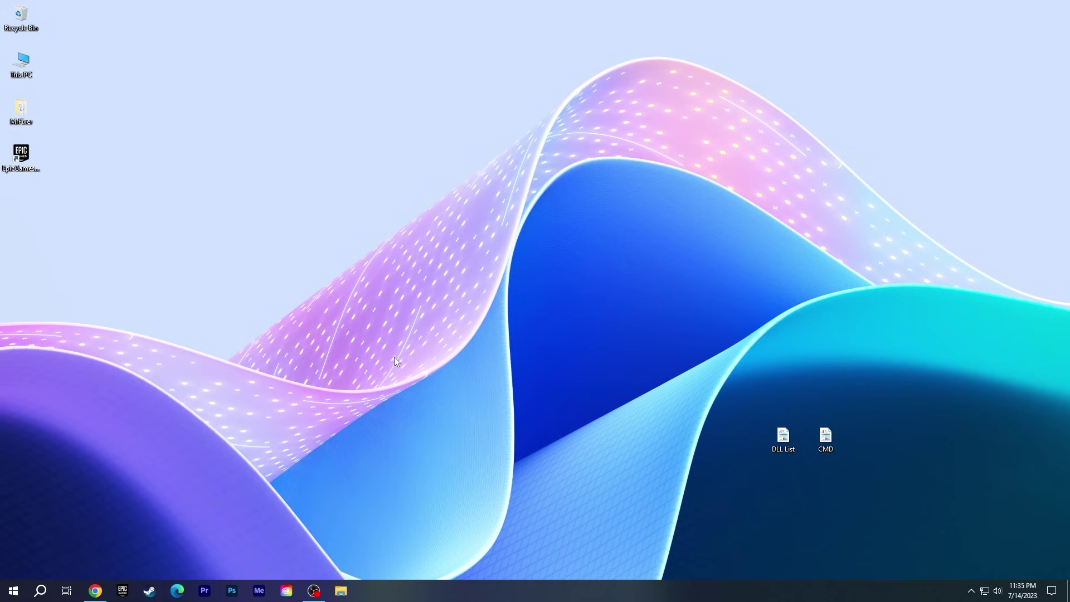
- Run a Windows Update check from the Windows Update settings page
click(13, 590)
text(update)
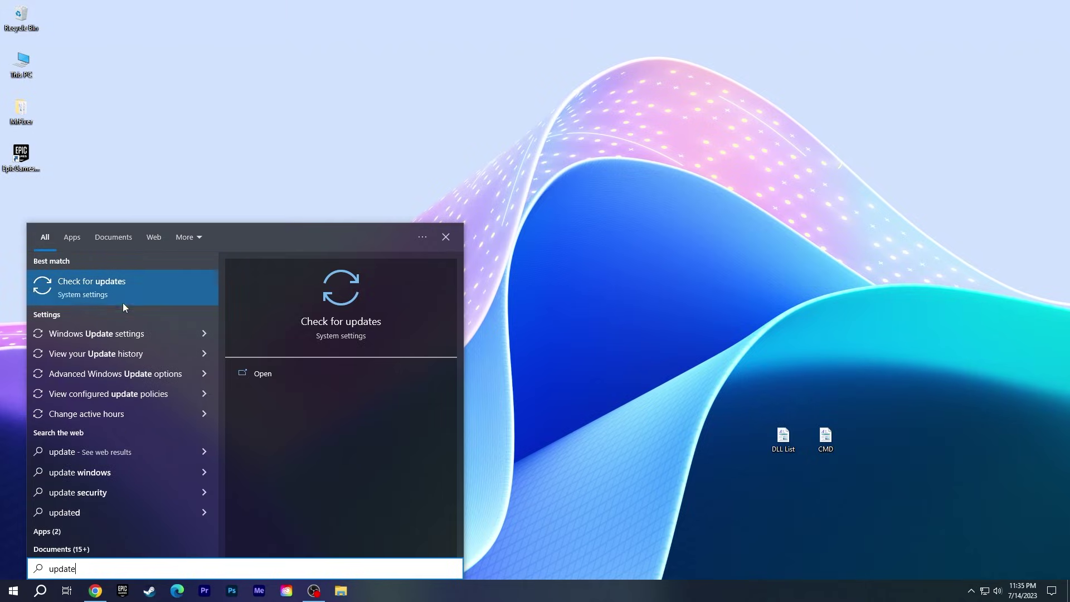
click(132, 295)
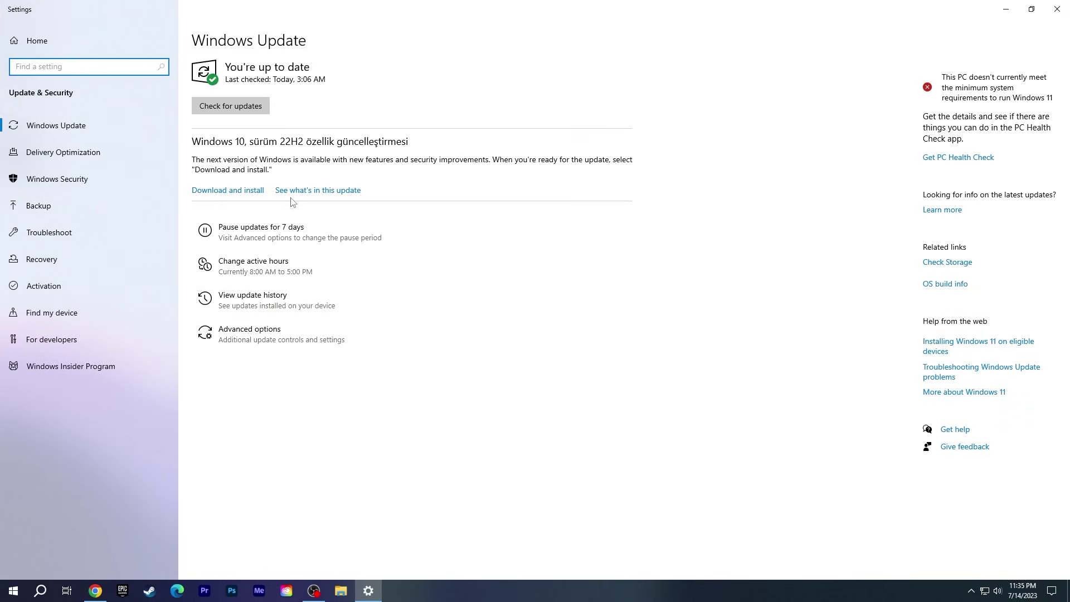
click(231, 106)
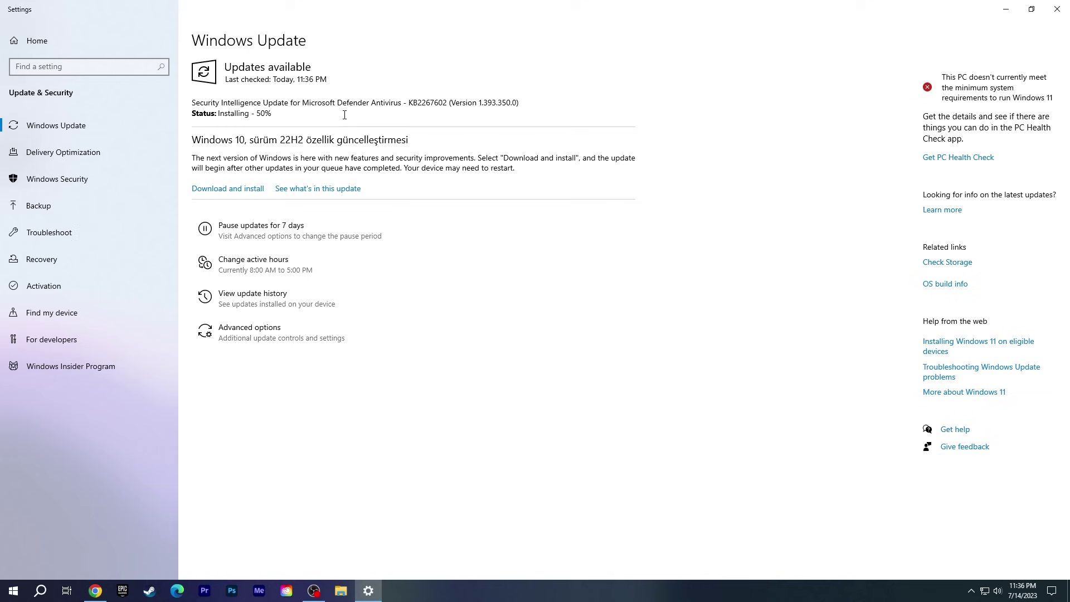
- Close Settings and launch Command Prompt as administrator
click(1057, 9)
click(13, 590)
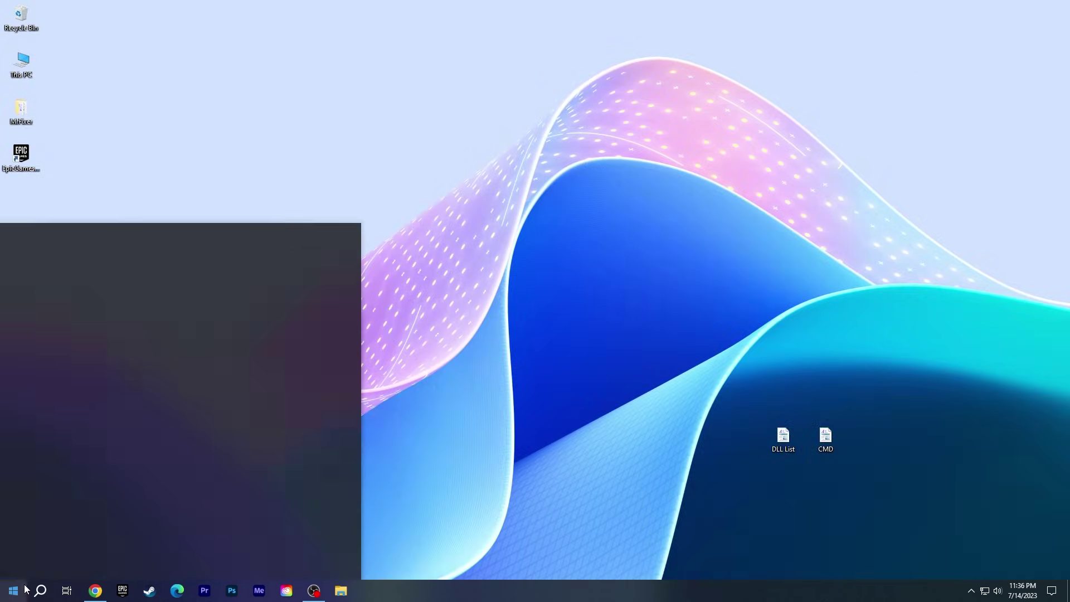
text(cmd)
right_click(159, 296)
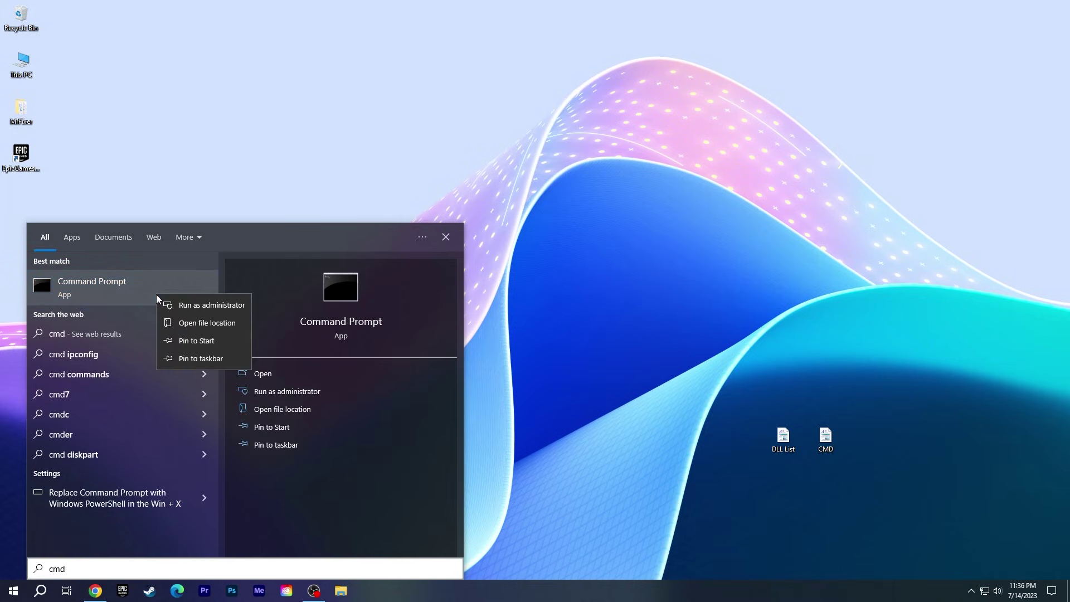
click(234, 312)
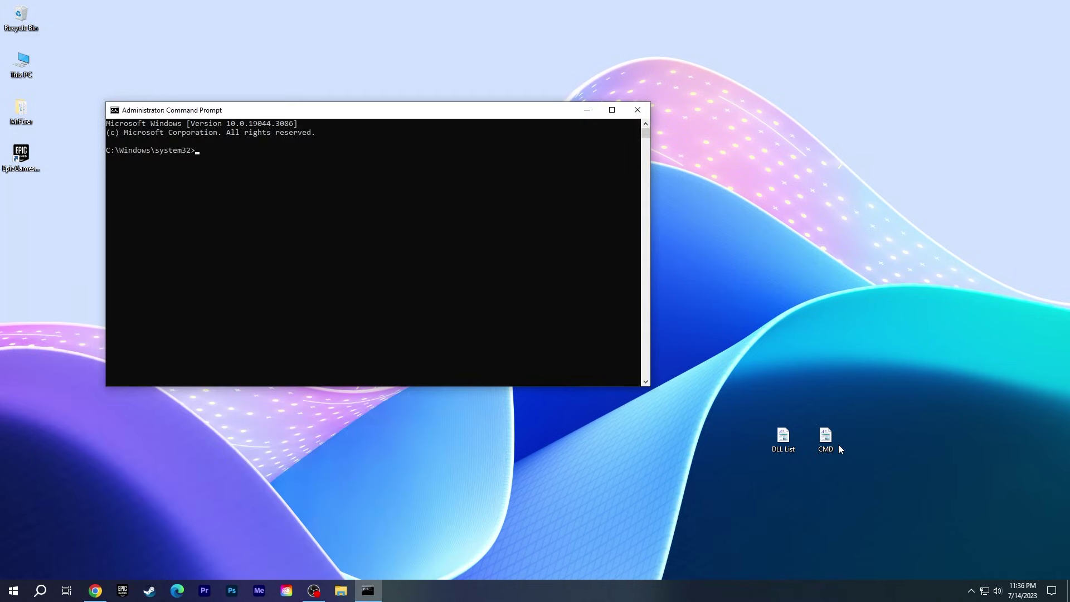
- Run DISM /Online /Cleanup-Image /RestoreHealth, copied from the CMD notes file
double_click(825, 436)
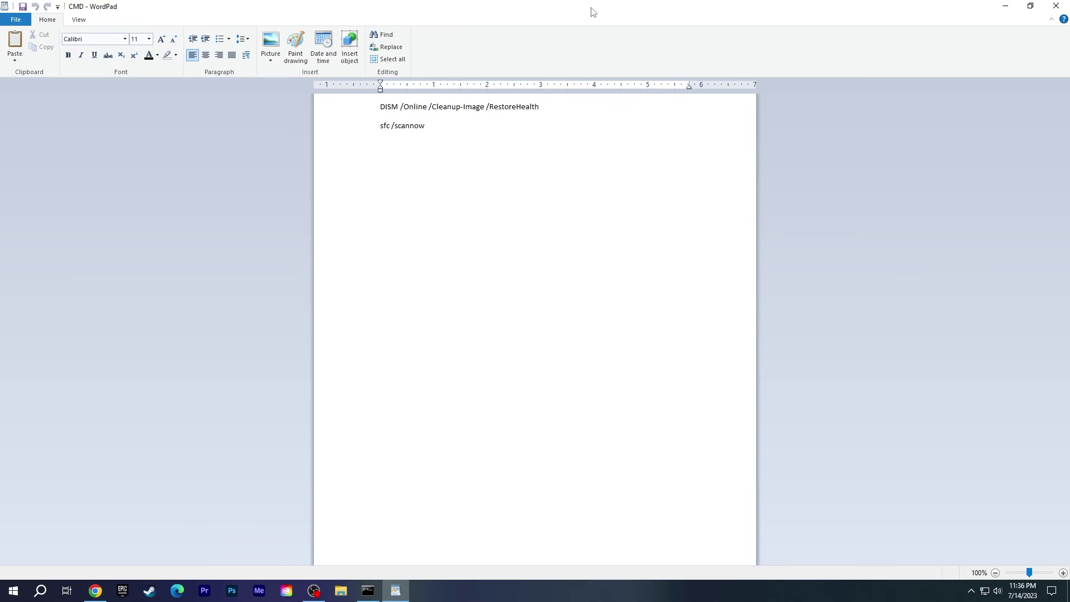
drag(590, 13, 842, 107)
drag(845, 205, 685, 204)
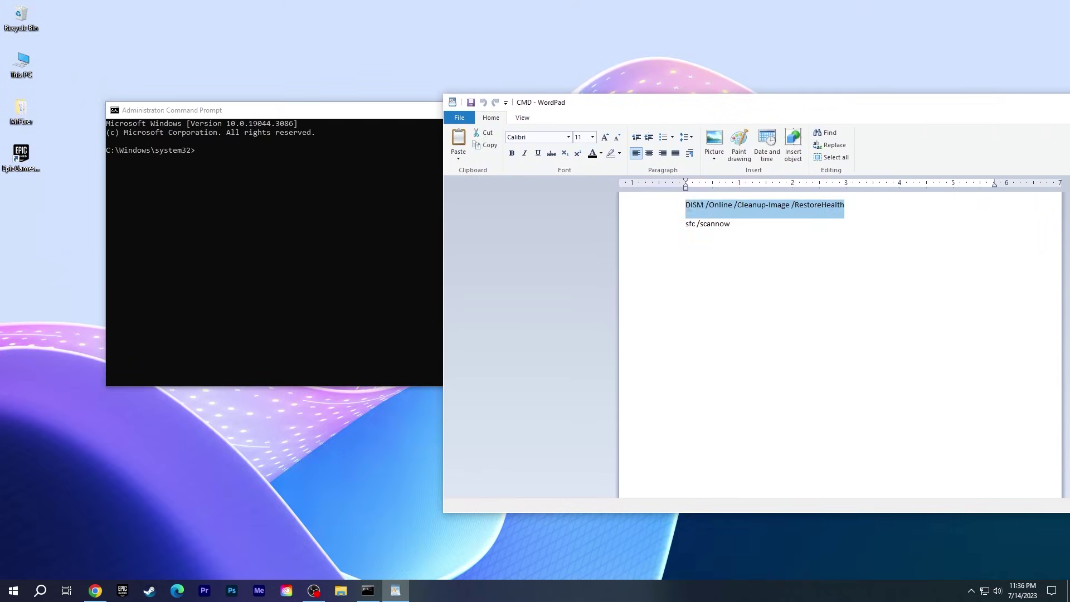
key(ctrl+c)
click(267, 156)
key(ctrl+v)
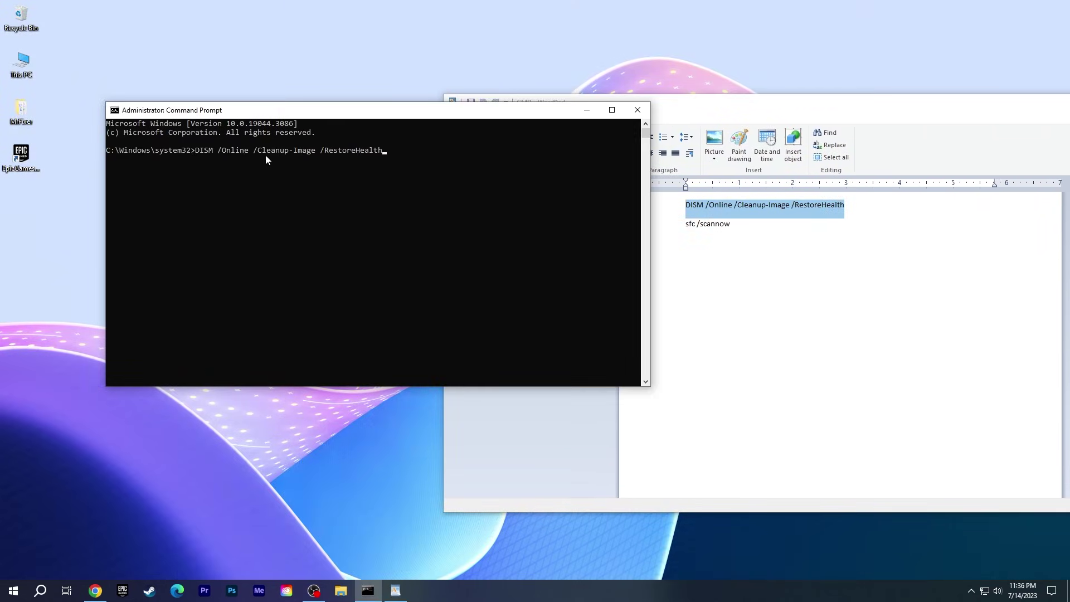
key(Return)
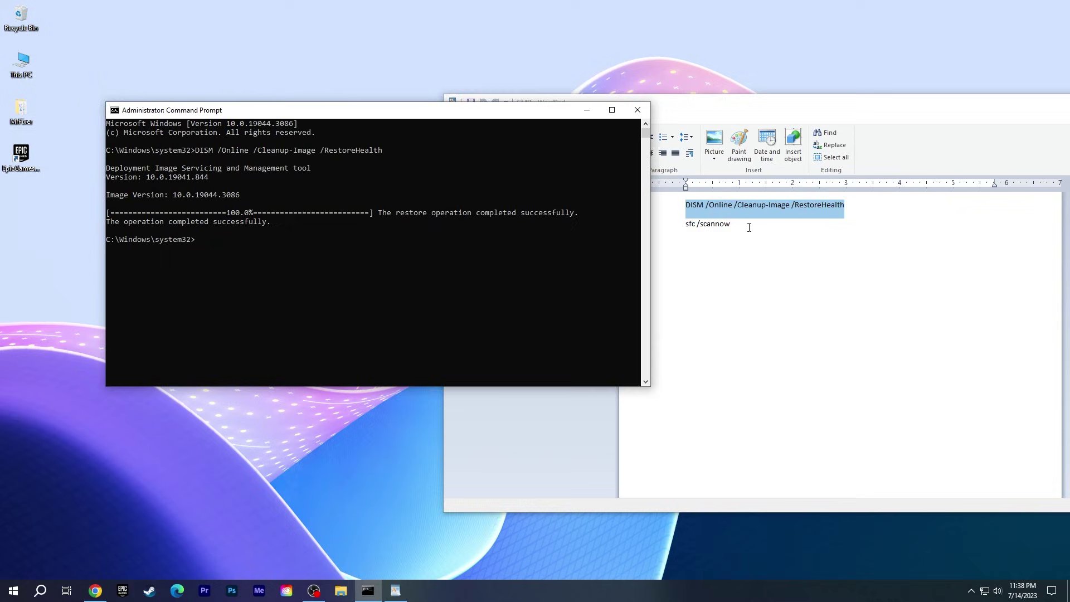
- Run sfc /scannow, copied from the notes file, to repair corrupt system files
drag(686, 224, 693, 227)
key(ctrl+c)
click(275, 262)
key(ctrl+v)
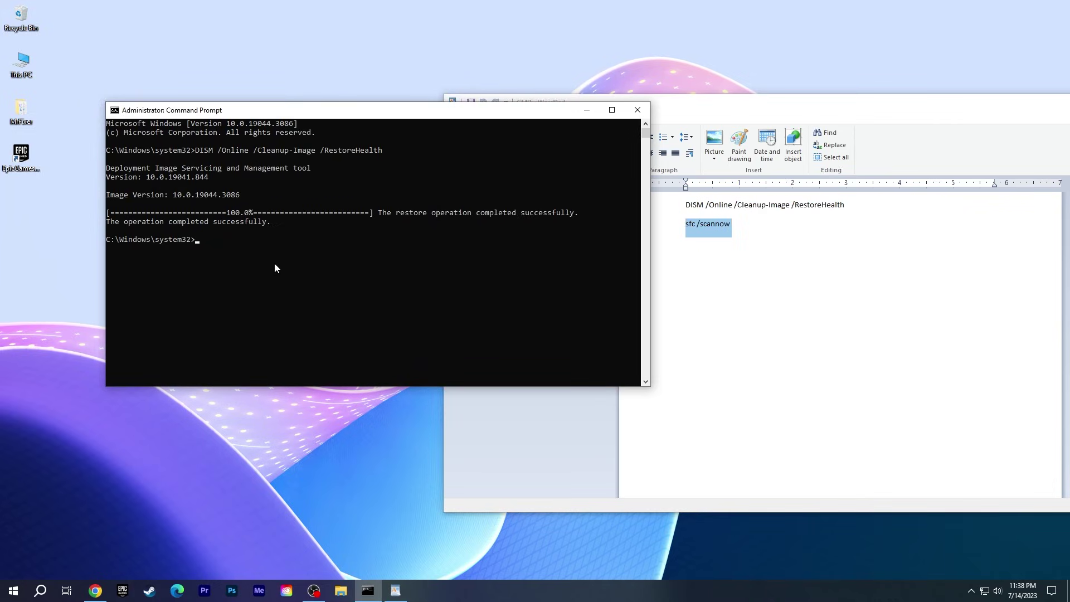
key(Return)
text(sfc /scannow)
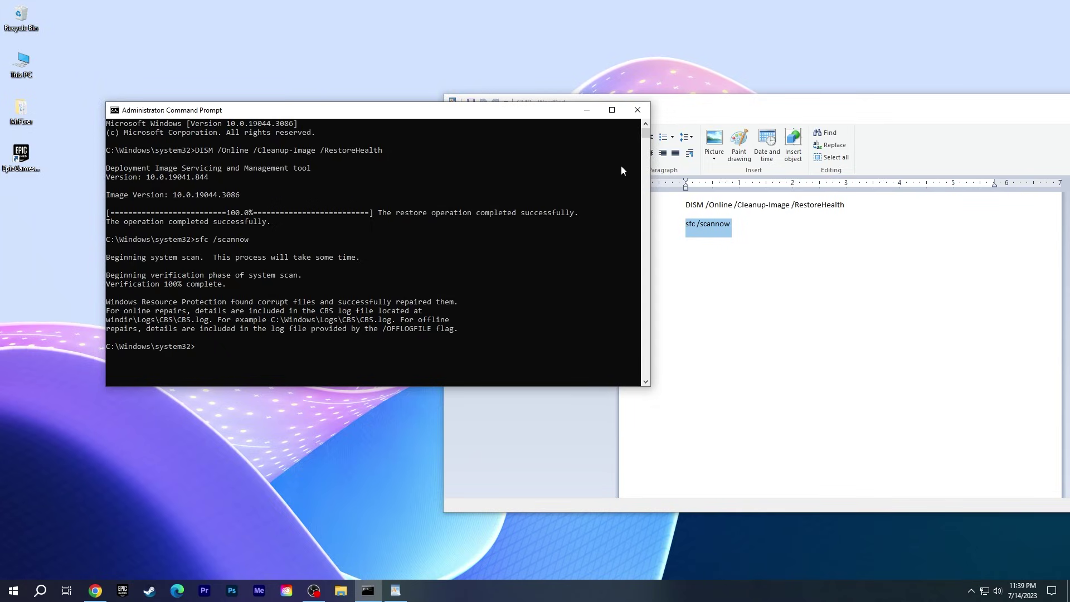
- Close Command Prompt and the notes file, then download the .NET Framework 4.8 runtime in Chrome
click(637, 110)
click(1002, 89)
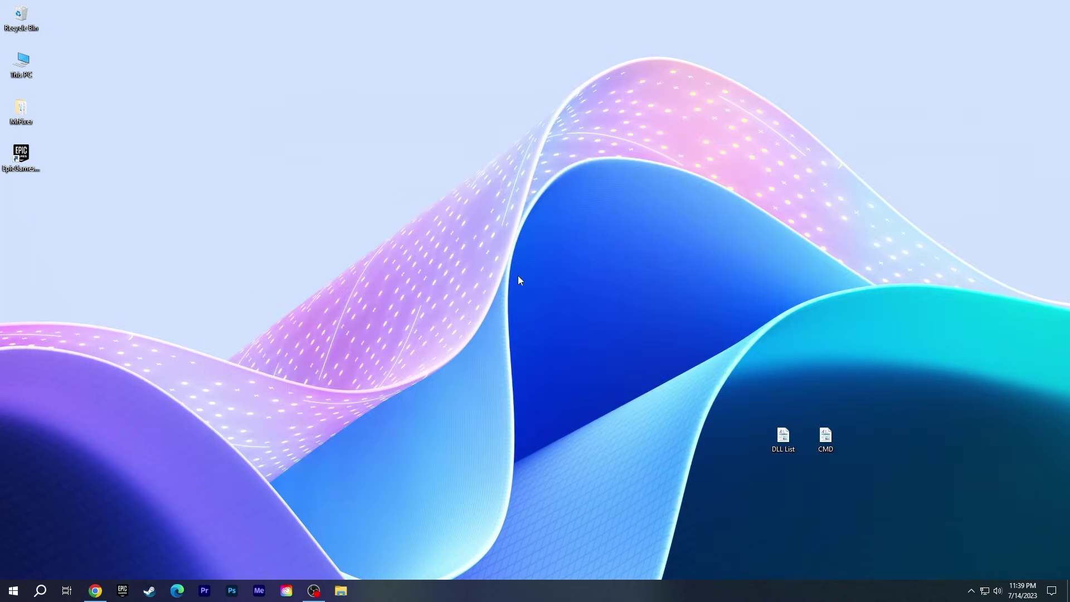
click(96, 590)
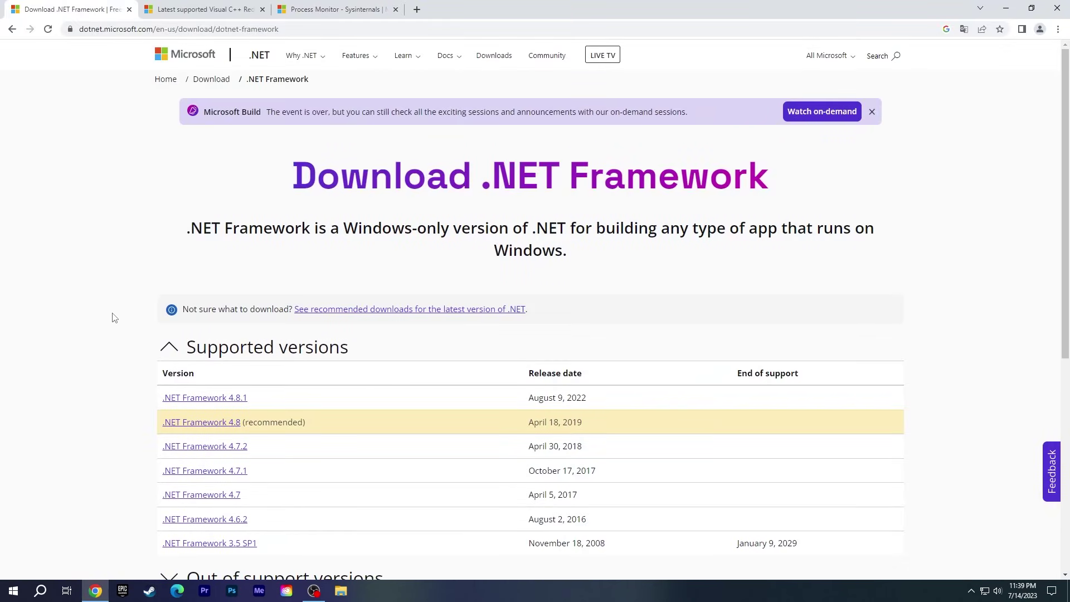
drag(269, 422, 298, 423)
click(224, 426)
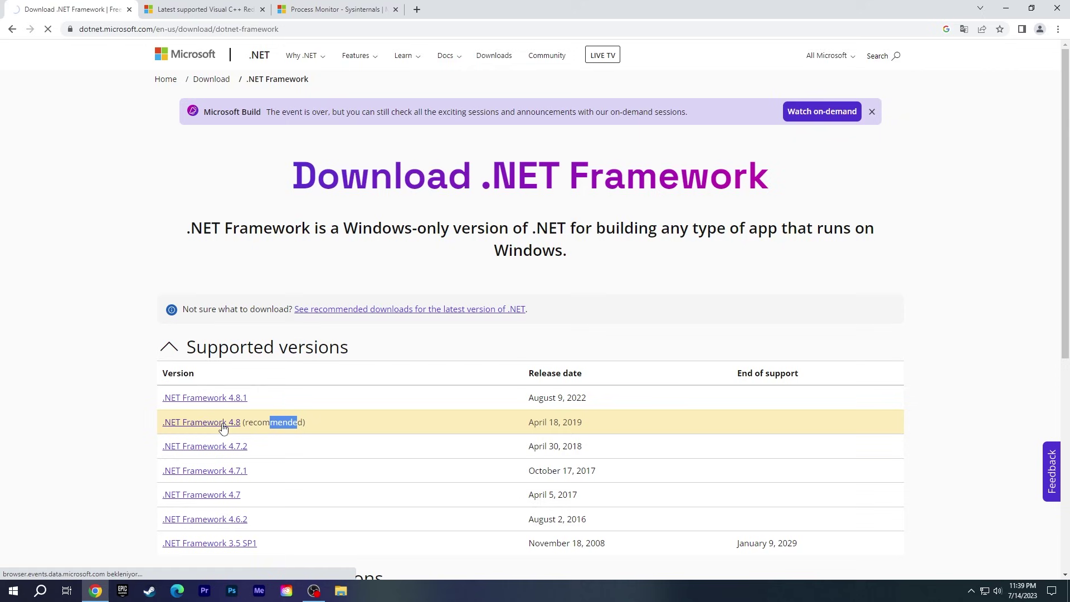
scroll(463, 351, down, 2)
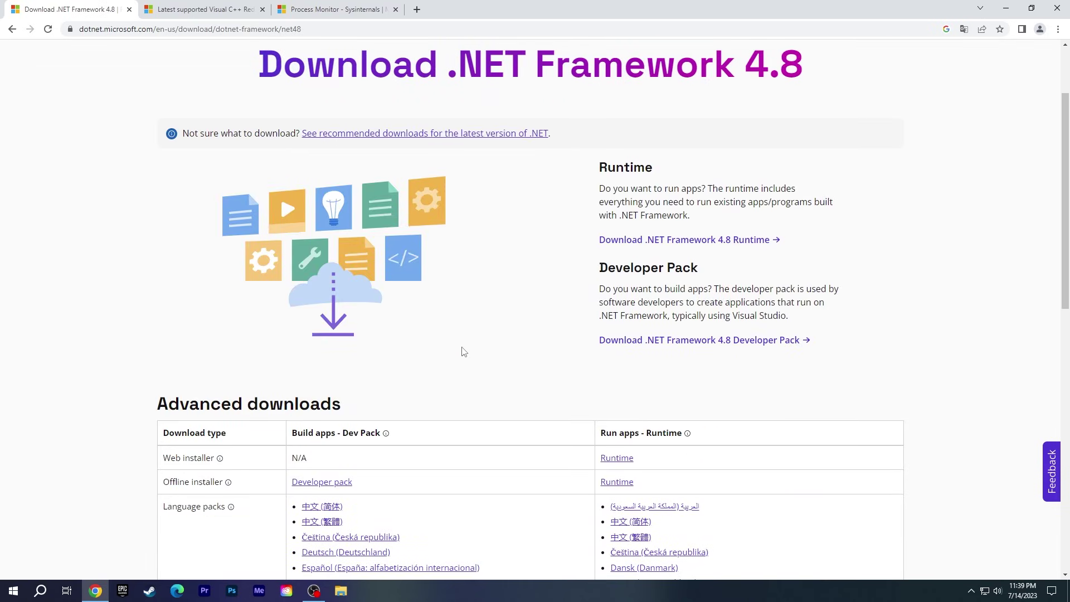
click(683, 239)
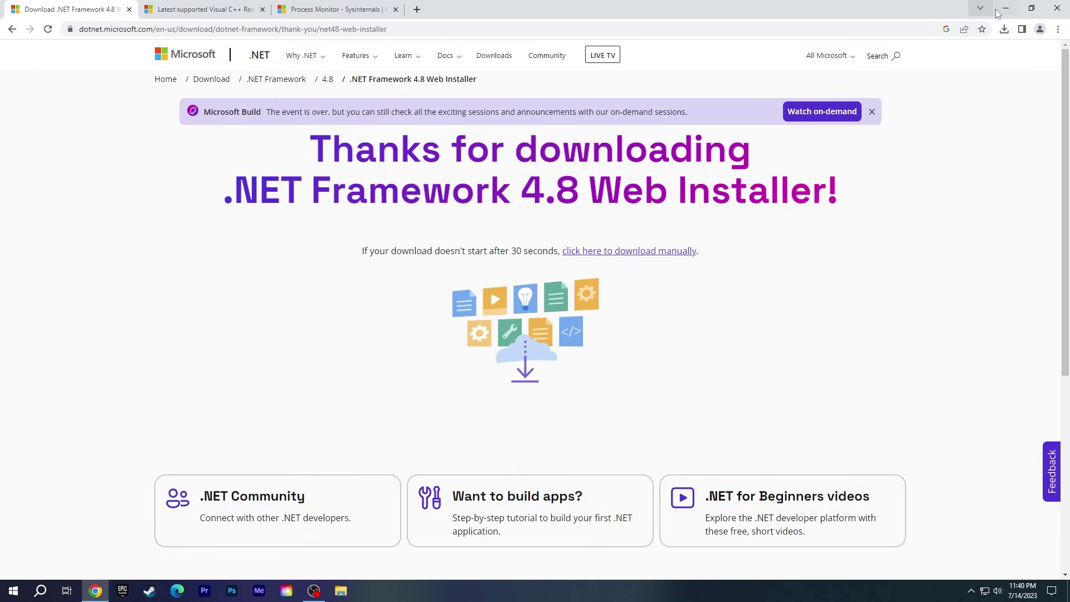
- Run the downloaded .NET Framework 4.8 installer and dismiss its already-installed notice
click(1004, 8)
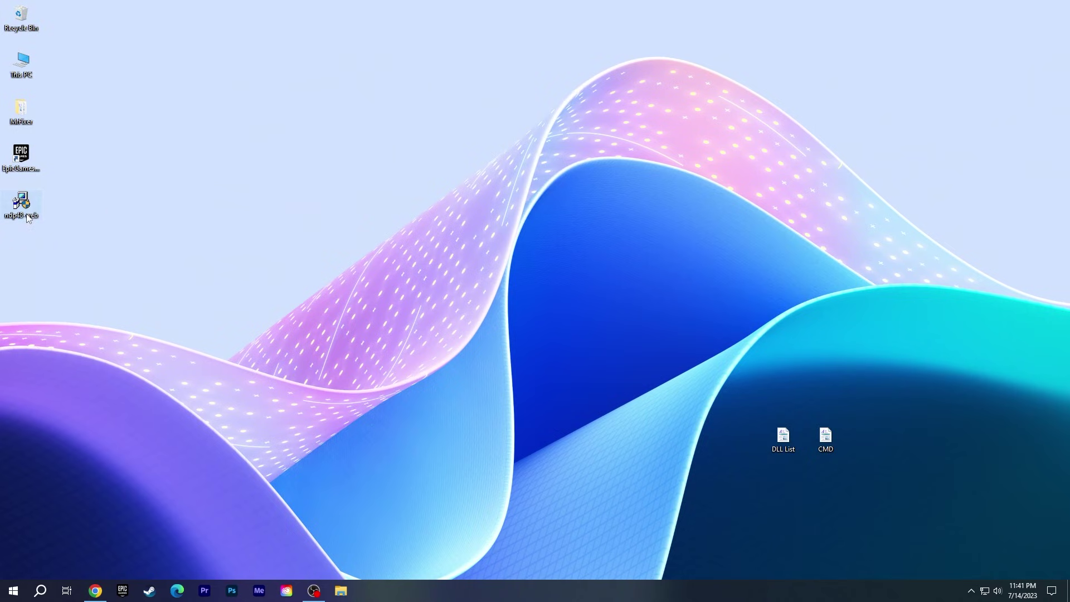
double_click(22, 205)
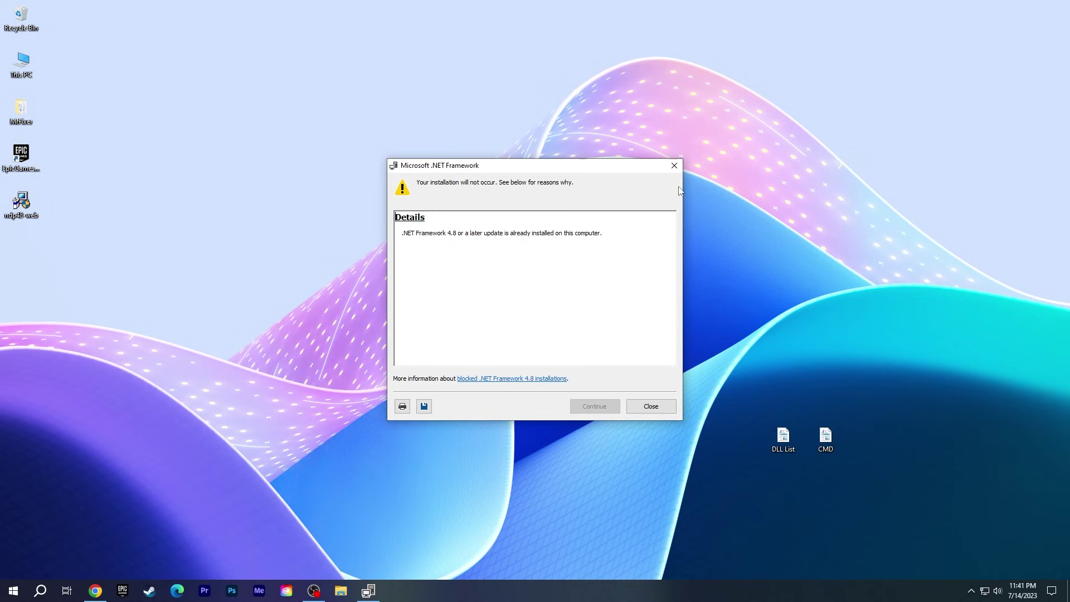
click(673, 165)
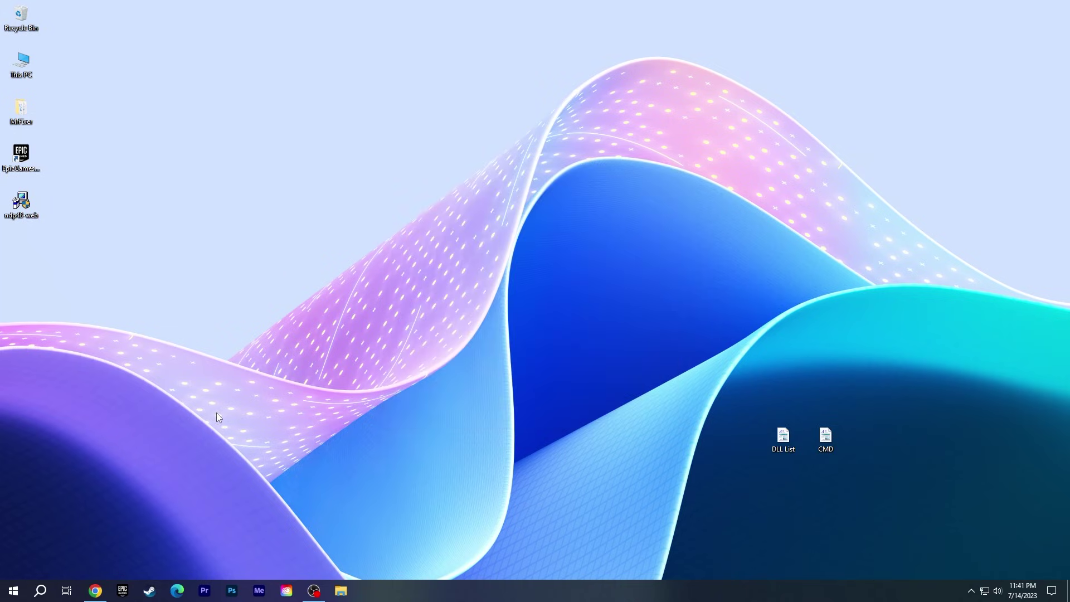
- Open Control Panel with View by set to Small icons
click(14, 591)
text(cont)
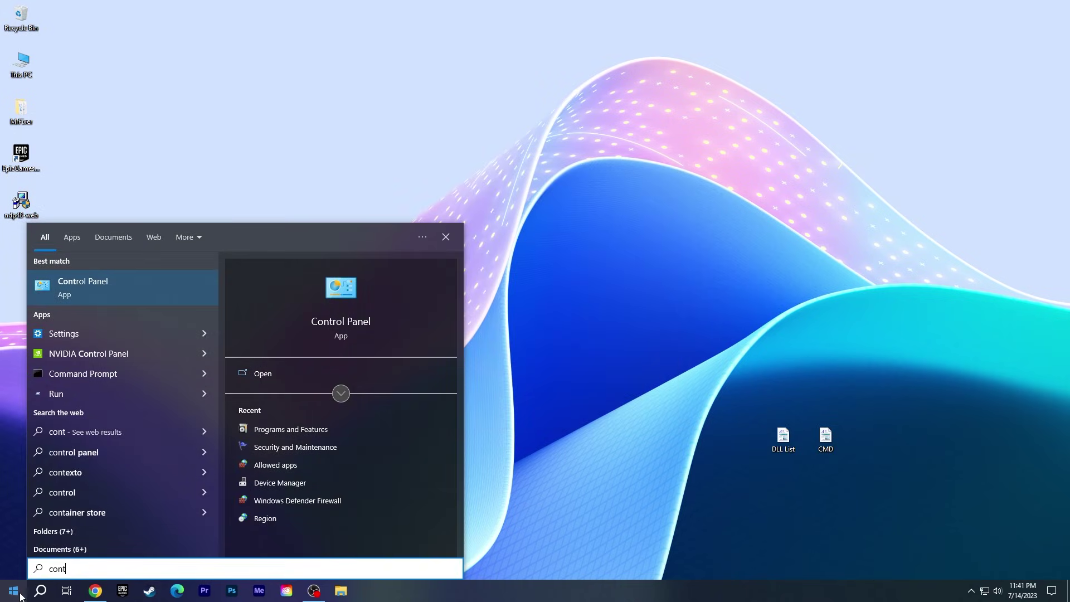
click(161, 289)
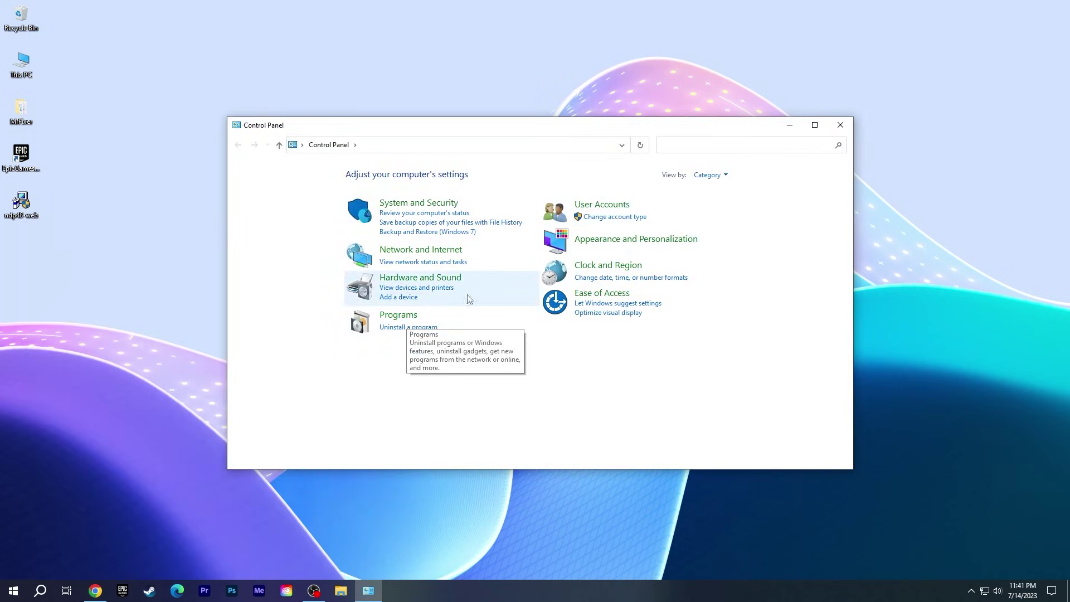
click(711, 175)
click(750, 220)
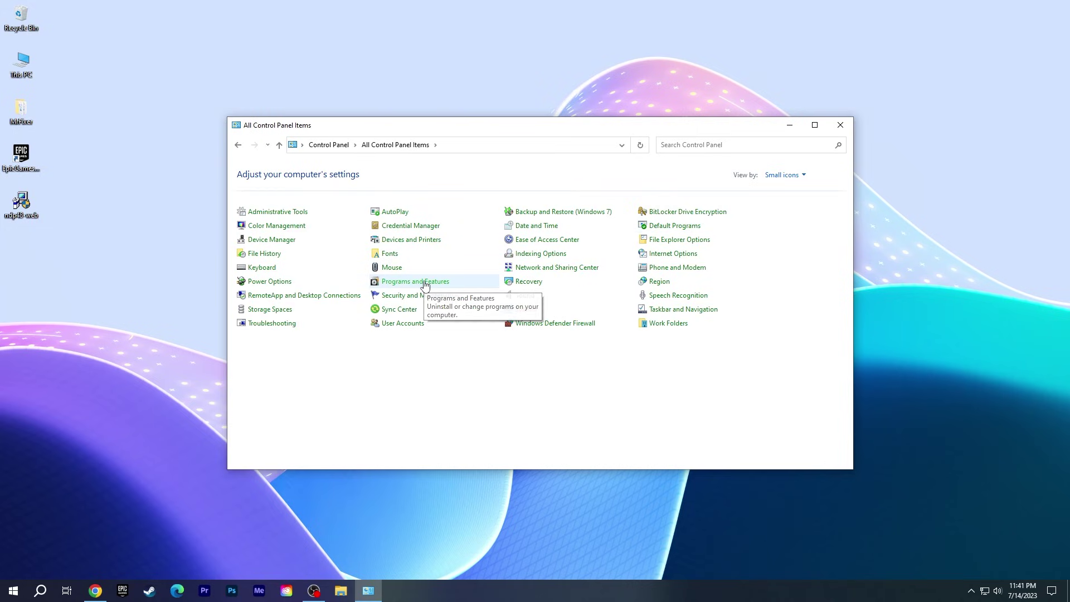
- Review Programs and Features and the Windows features list, then close Control Panel
click(416, 281)
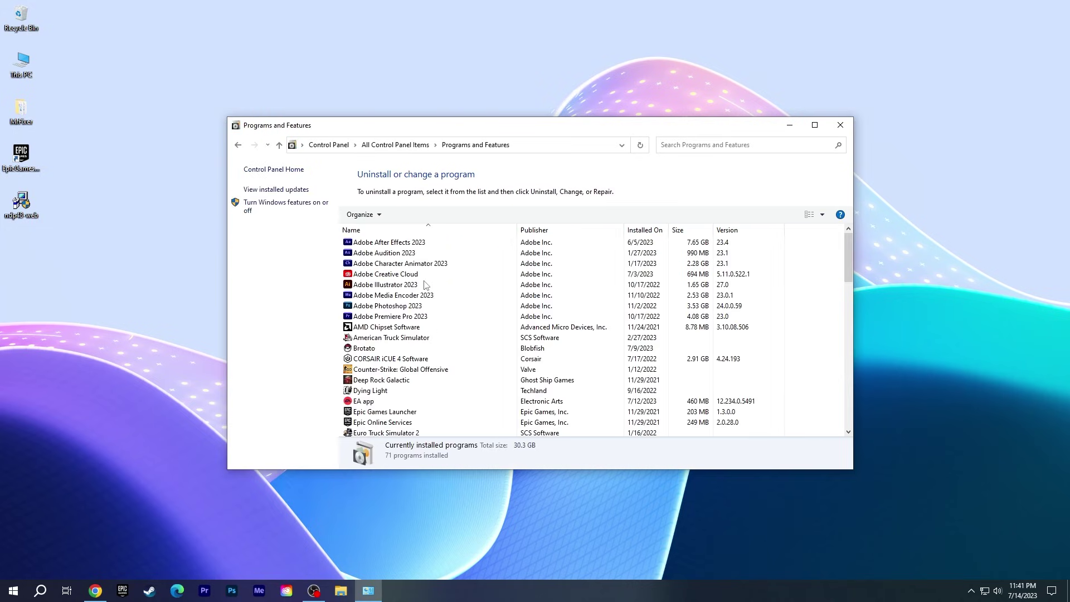
click(297, 207)
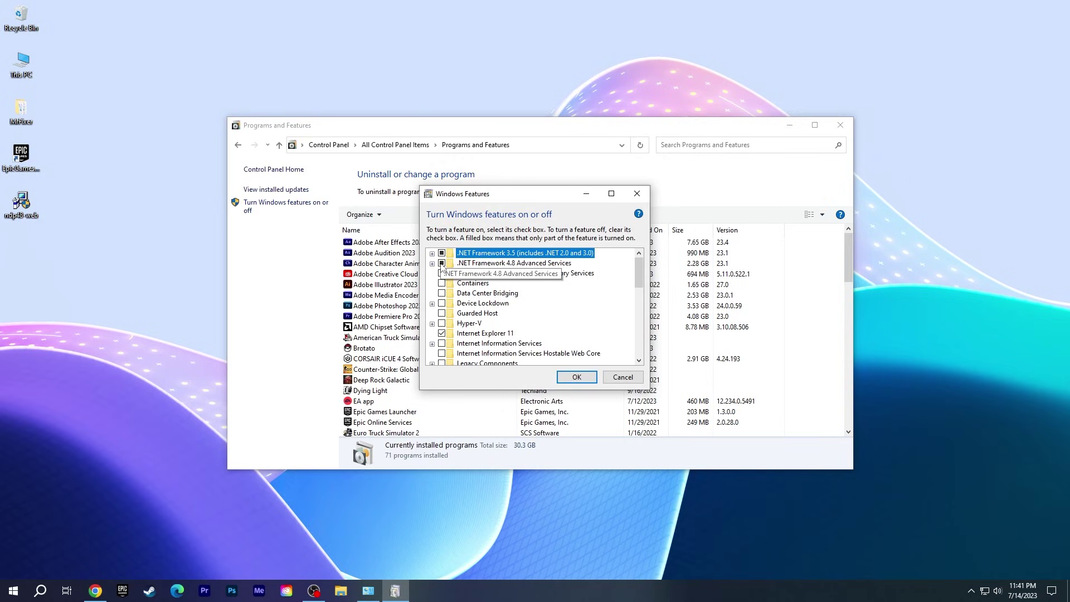
click(576, 377)
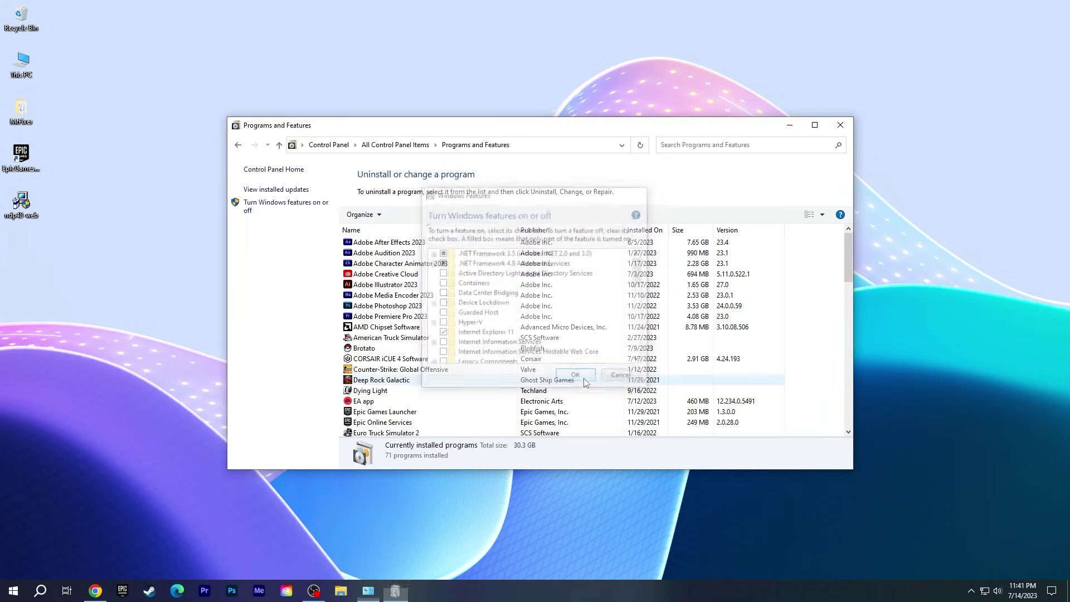
click(840, 125)
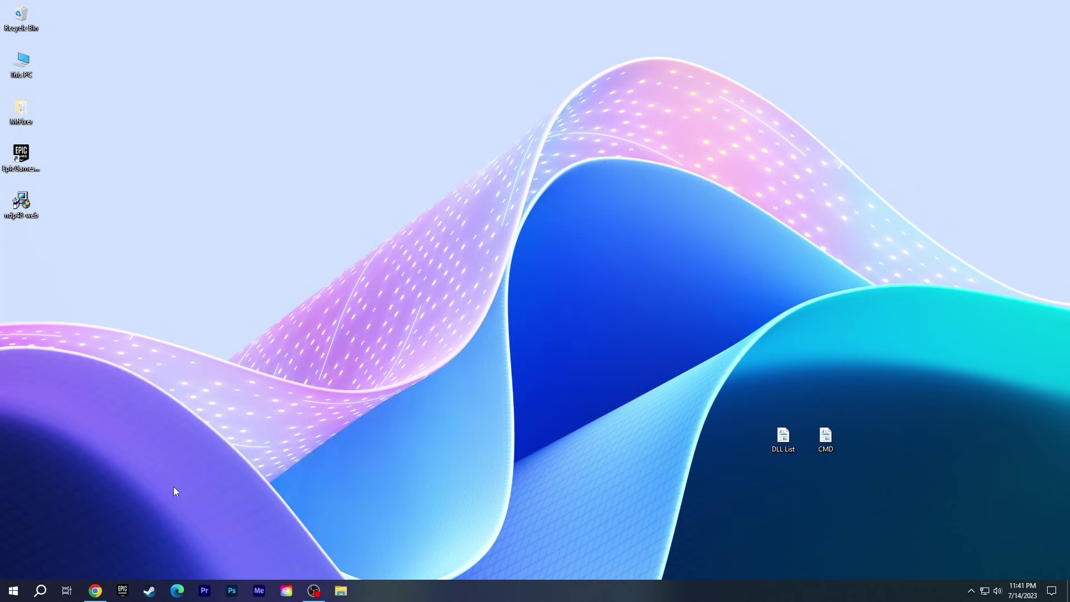
- Download the x86 vc_redist, confirm the x86 and x64 downloads finished, and minimize Chrome
click(98, 590)
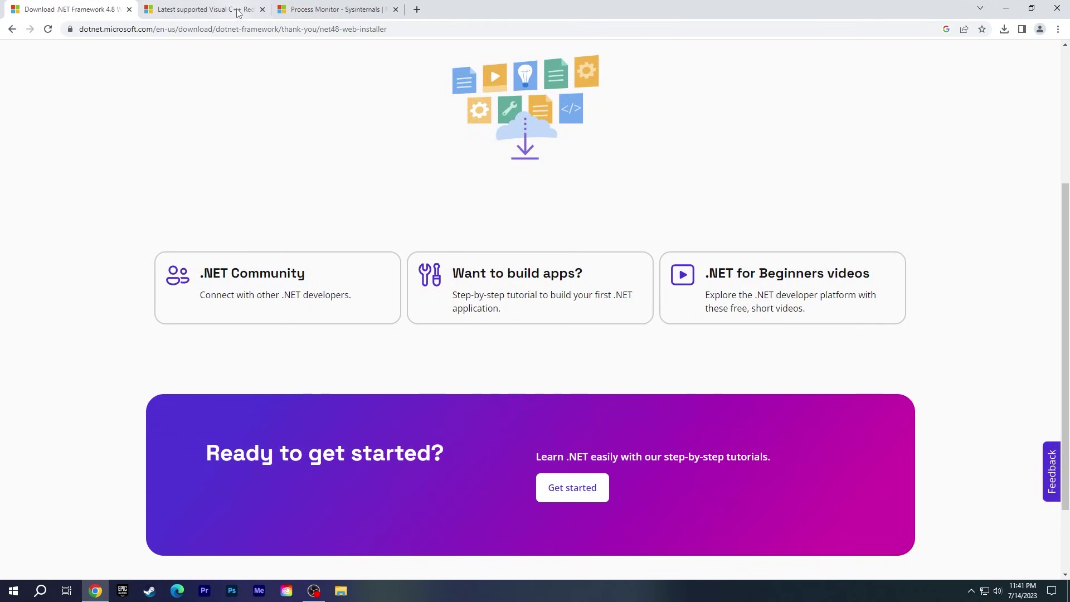
click(200, 9)
scroll(581, 292, down, 3)
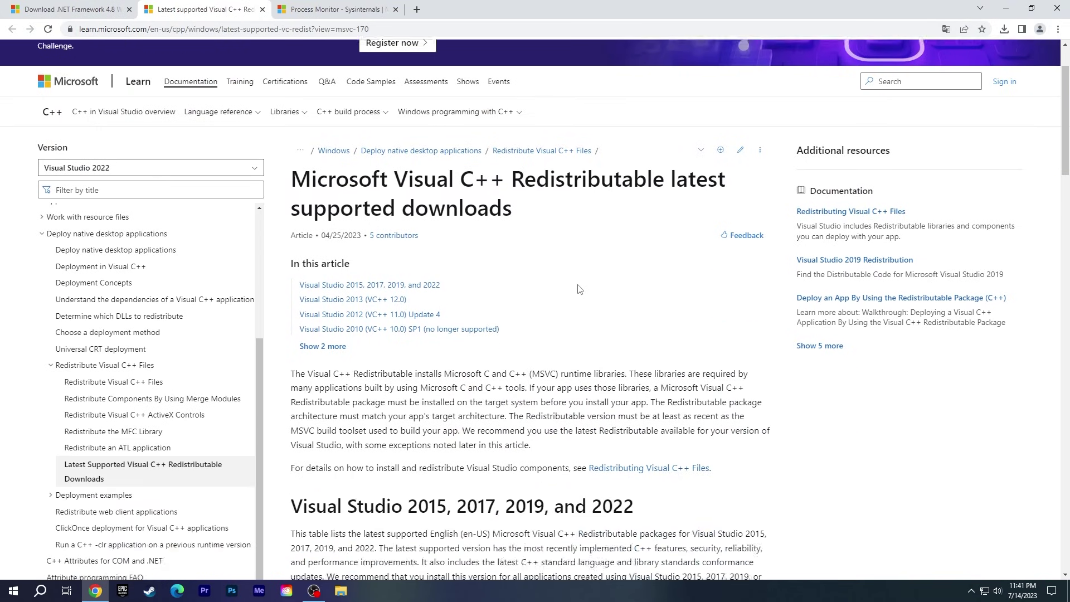
scroll(581, 290, down, 2)
scroll(590, 288, down, 1)
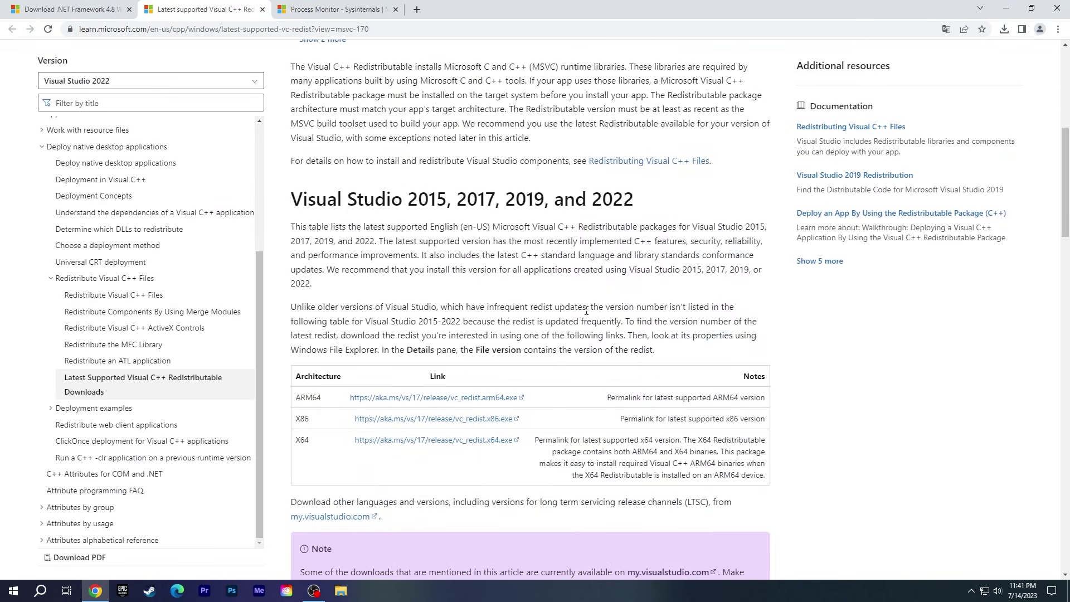
click(504, 421)
click(1004, 30)
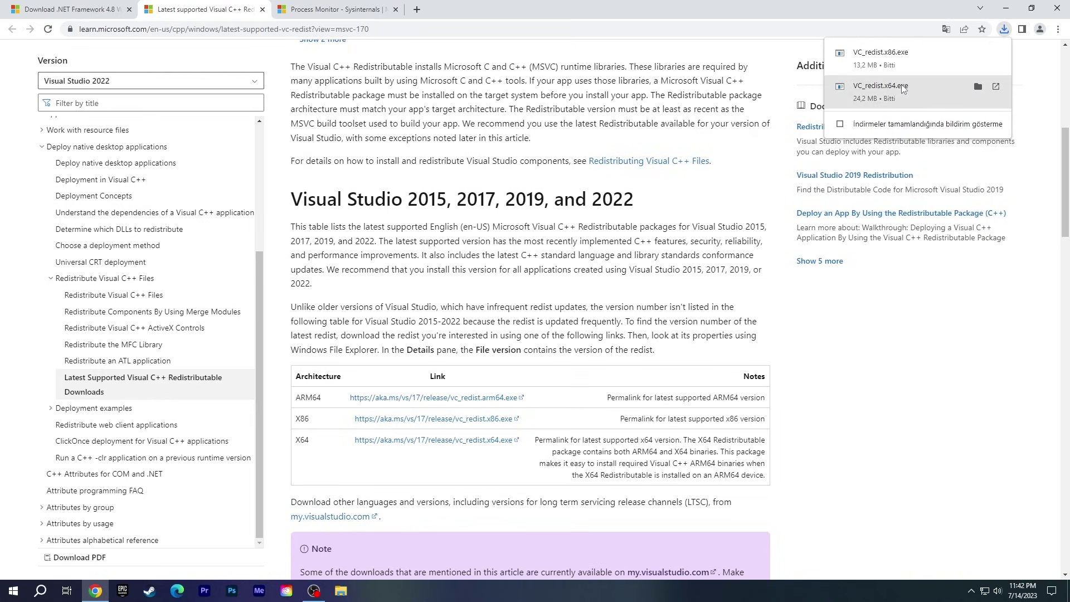
click(1006, 9)
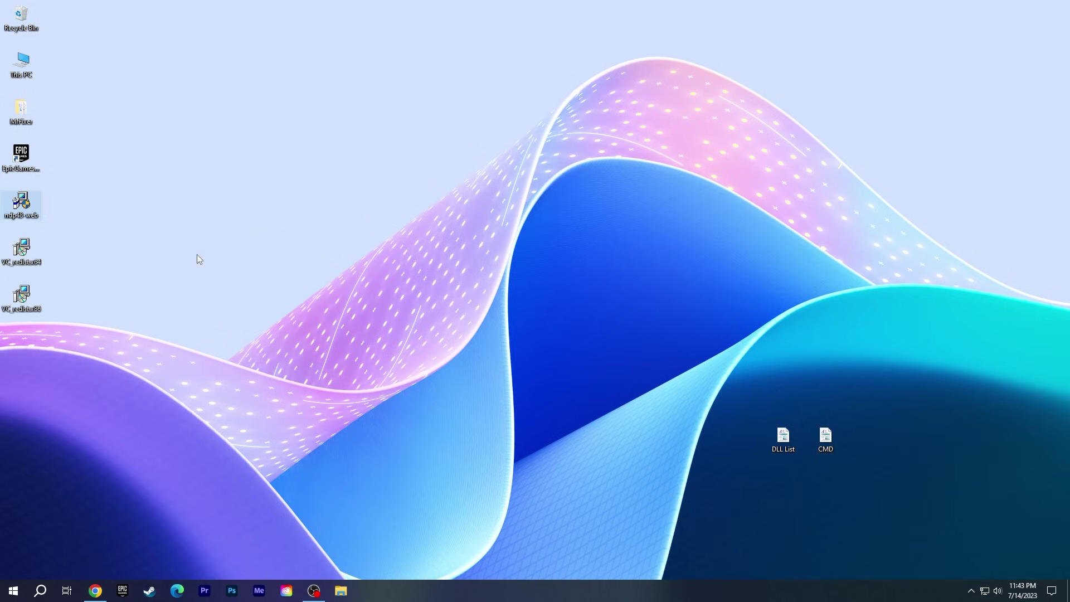
right_click(36, 159)
click(76, 167)
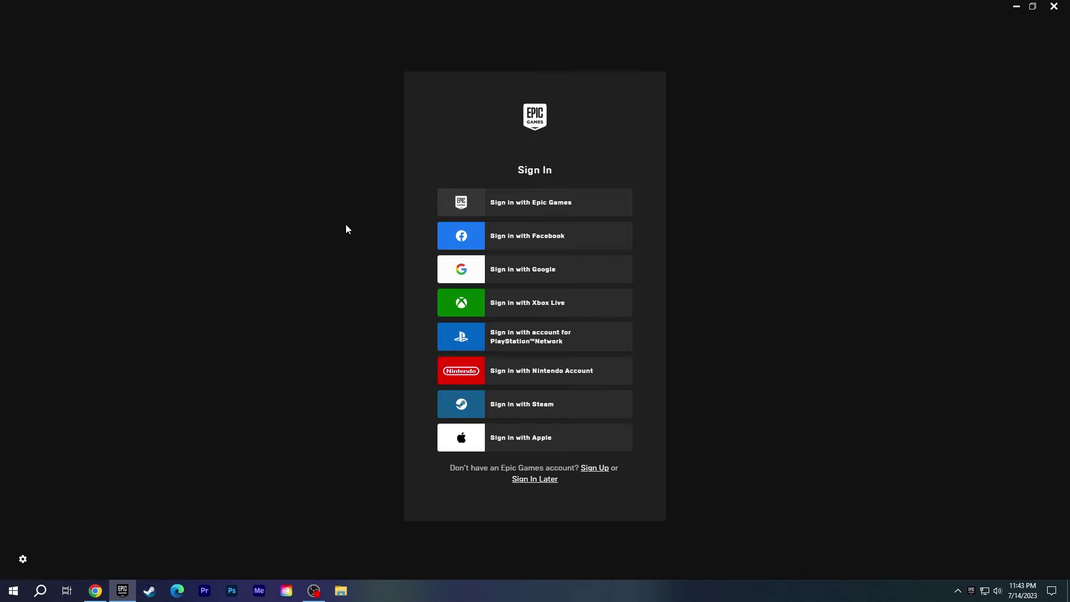
click(1053, 7)
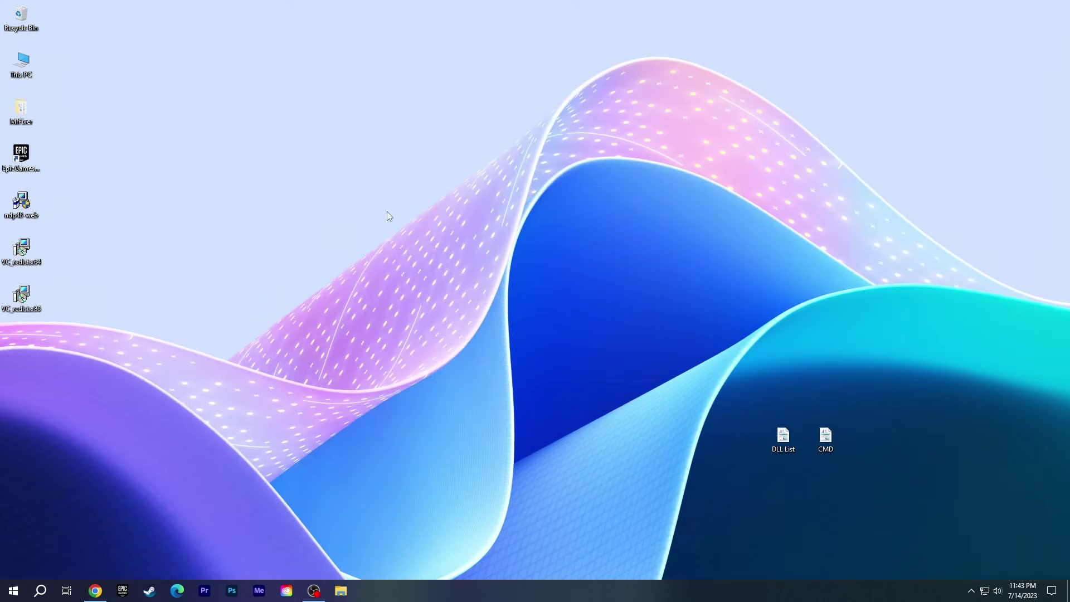
- Browse This PC to C:\Windows\System32 and select xinput1_3.dll
double_click(36, 68)
click(260, 121)
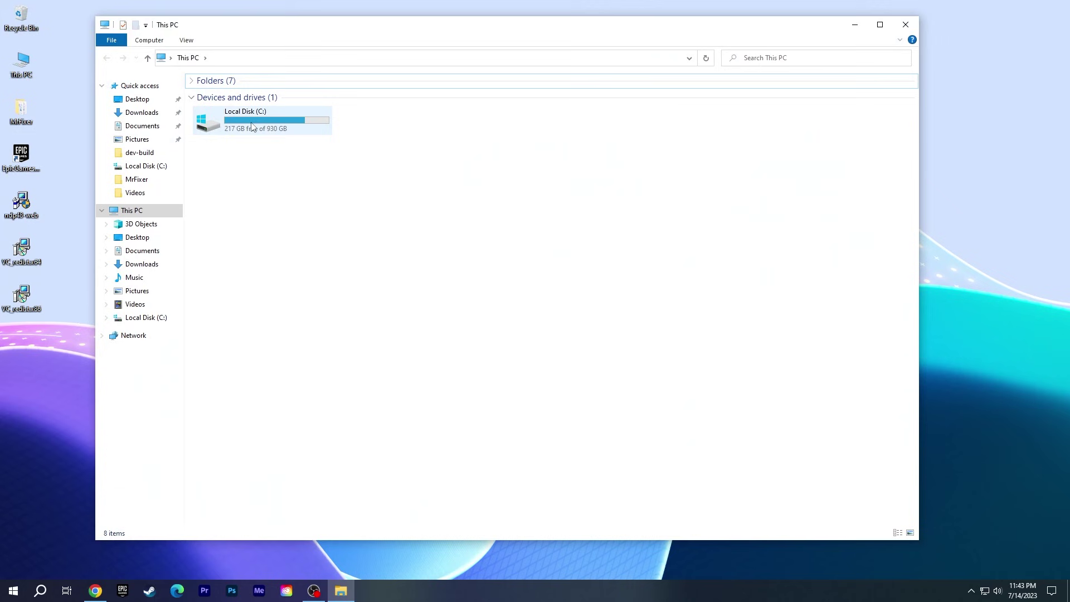
double_click(294, 132)
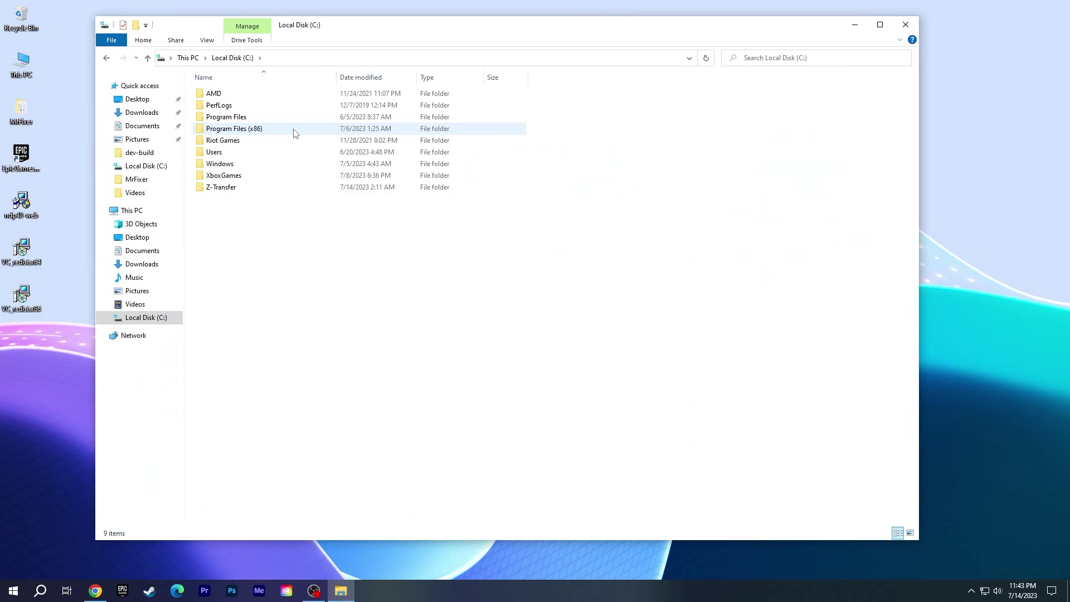
double_click(259, 165)
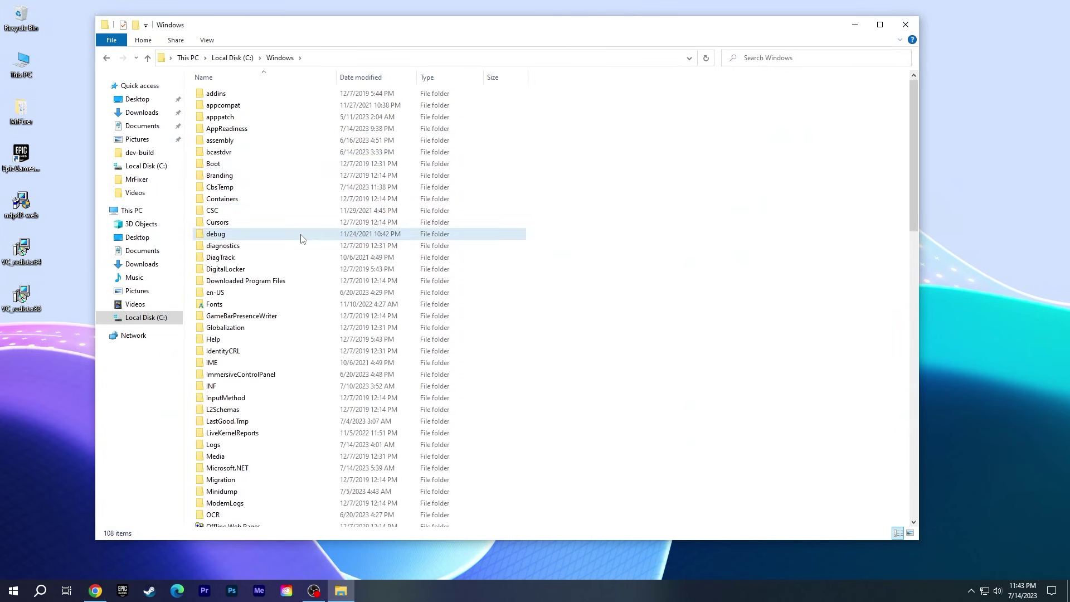
text(s)
click(299, 253)
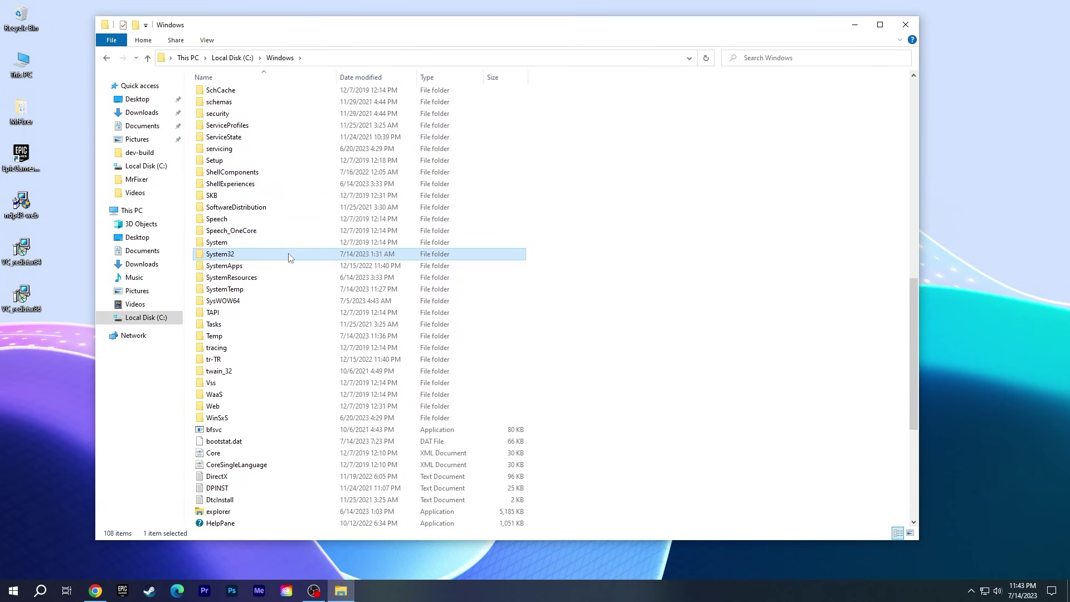
double_click(288, 255)
text(x)
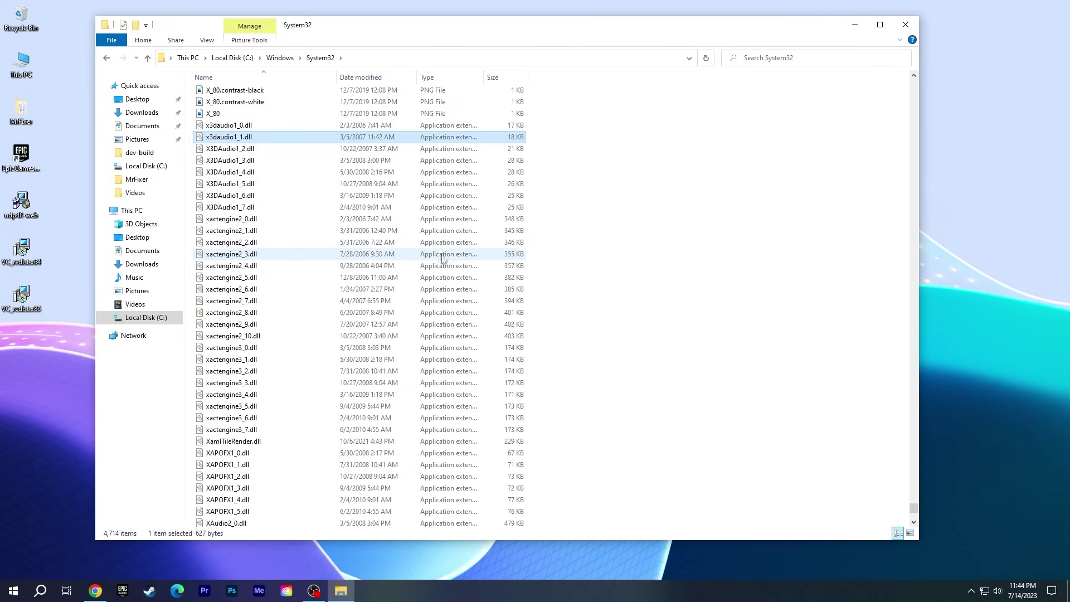
click(912, 510)
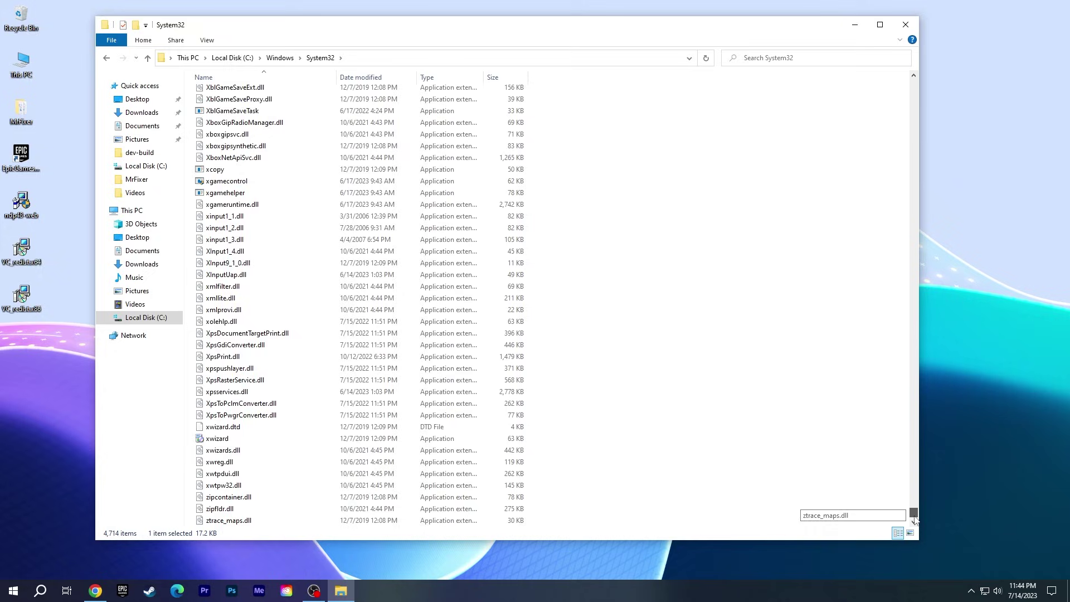
click(272, 240)
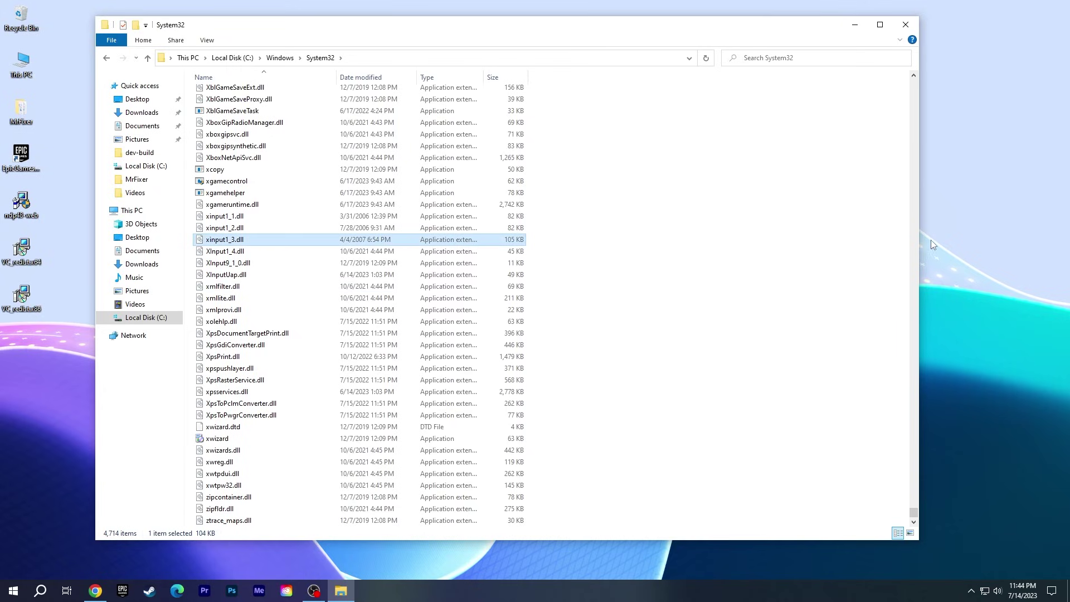
- Create desktop folder 's32 backup' and copy xinput1_3.dll into it
right_click(945, 222)
mouse_move(970, 327)
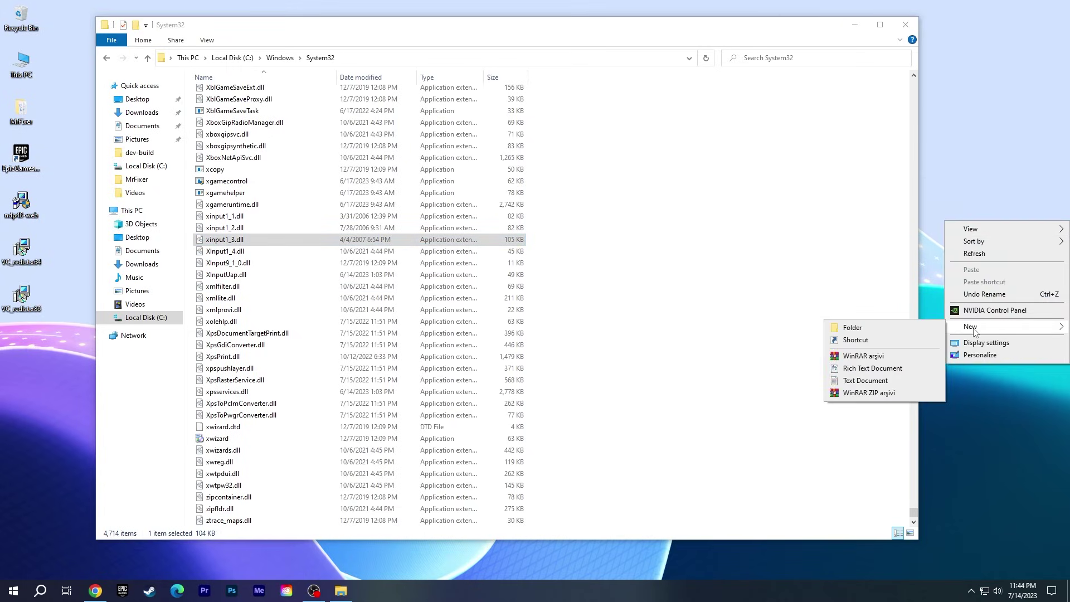
click(852, 328)
text(s32)
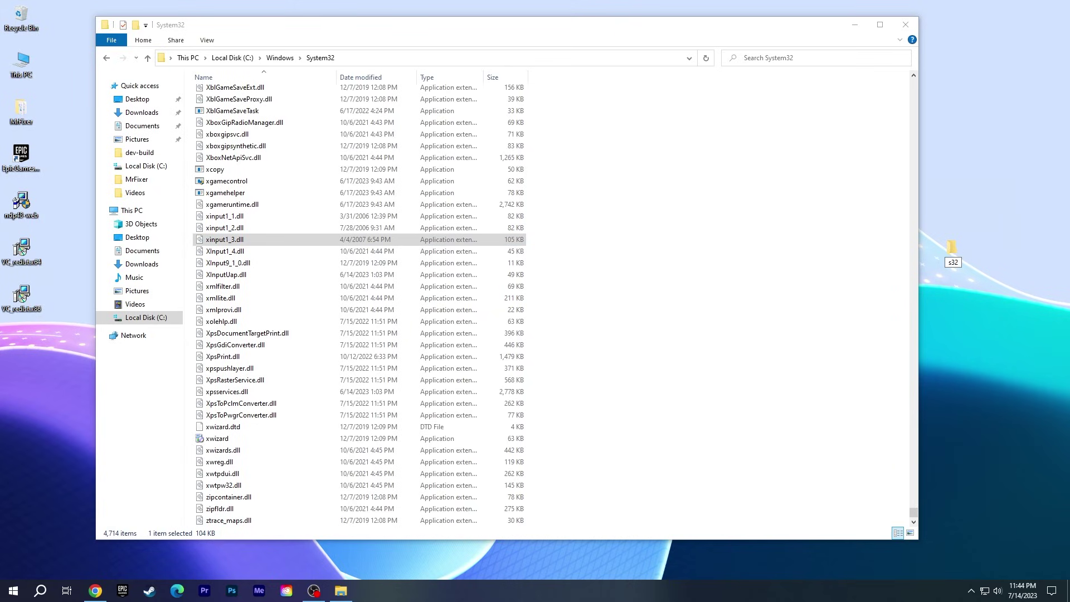
text( backup)
key(Return)
click(311, 244)
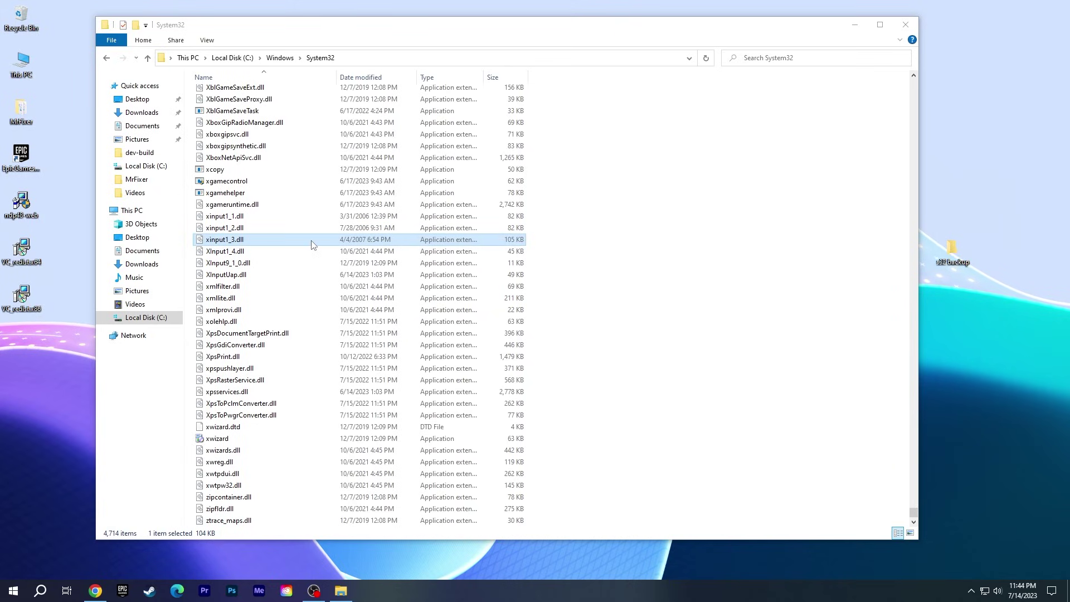
right_click(312, 245)
click(343, 391)
double_click(951, 251)
right_click(511, 215)
click(543, 291)
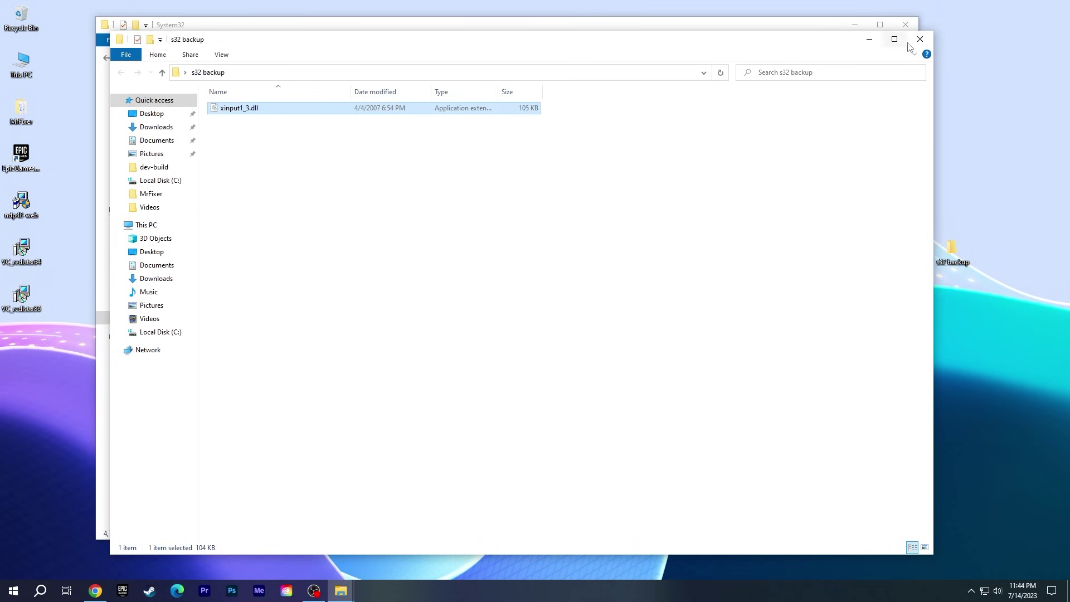
click(920, 39)
- Delete xinput1_3.dll from System32 and go back up to the Windows folder
click(293, 240)
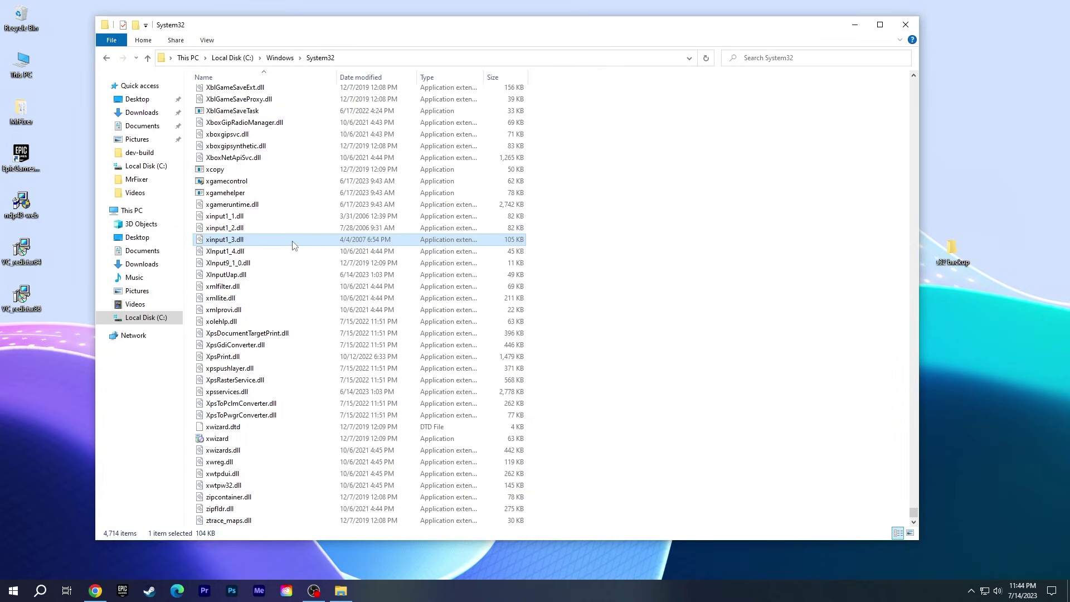
right_click(293, 245)
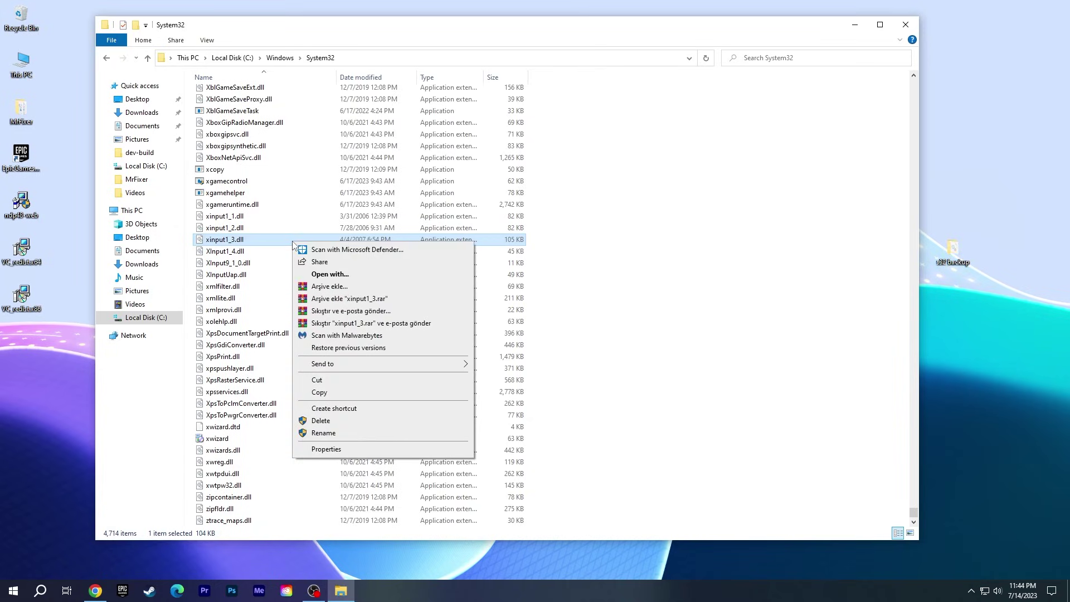
click(389, 423)
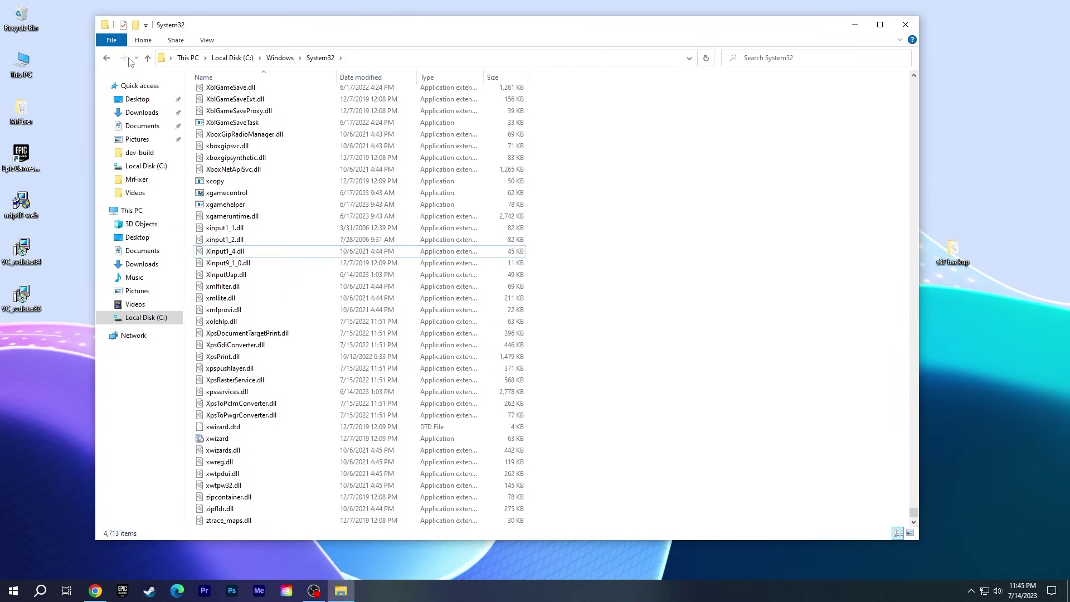
key(BackSpace)
scroll(399, 368, down, 3)
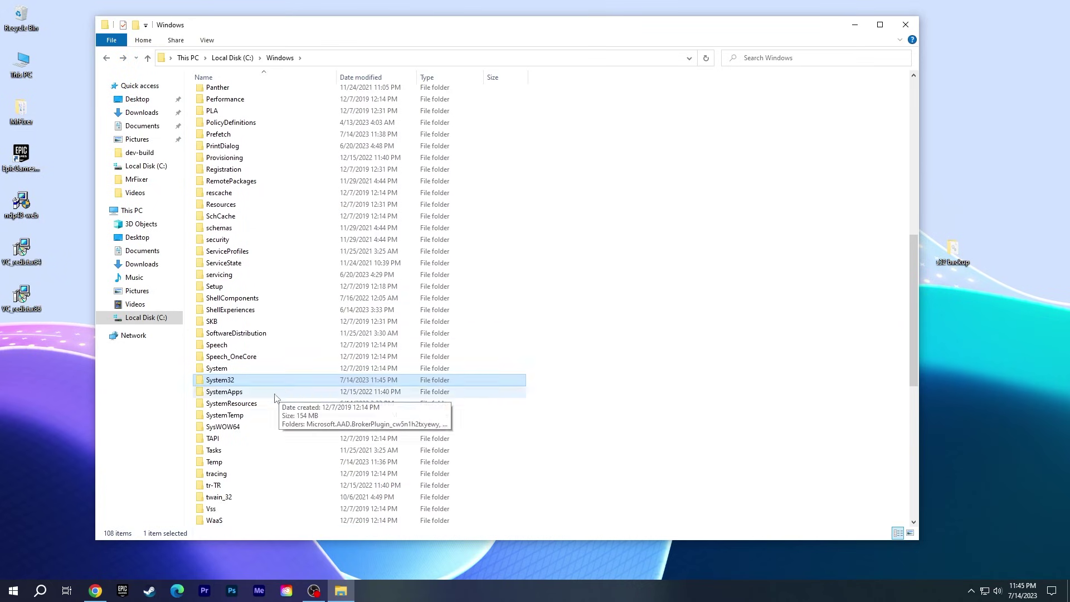
- Copy xinput1_3.dll from the SysWOW64 folder
double_click(255, 427)
text(x)
scroll(585, 335, down, 5)
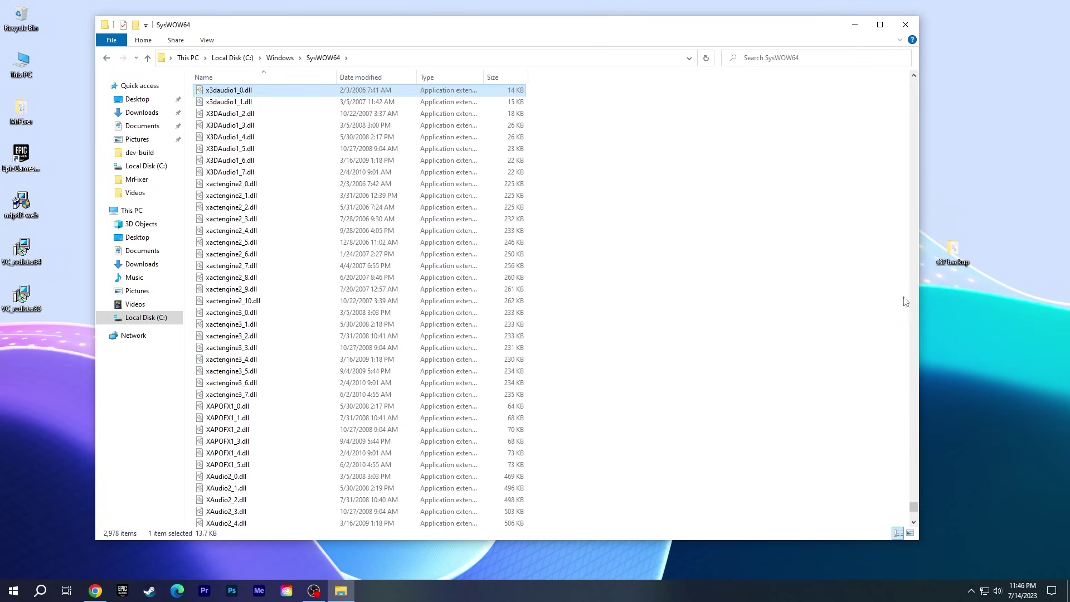
click(912, 511)
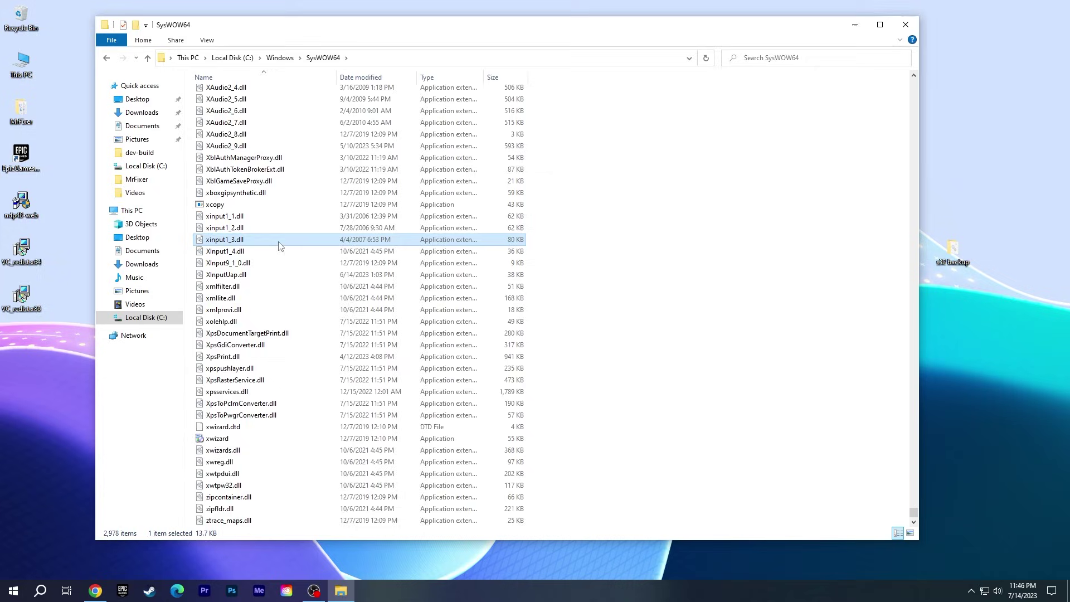
right_click(241, 239)
click(266, 391)
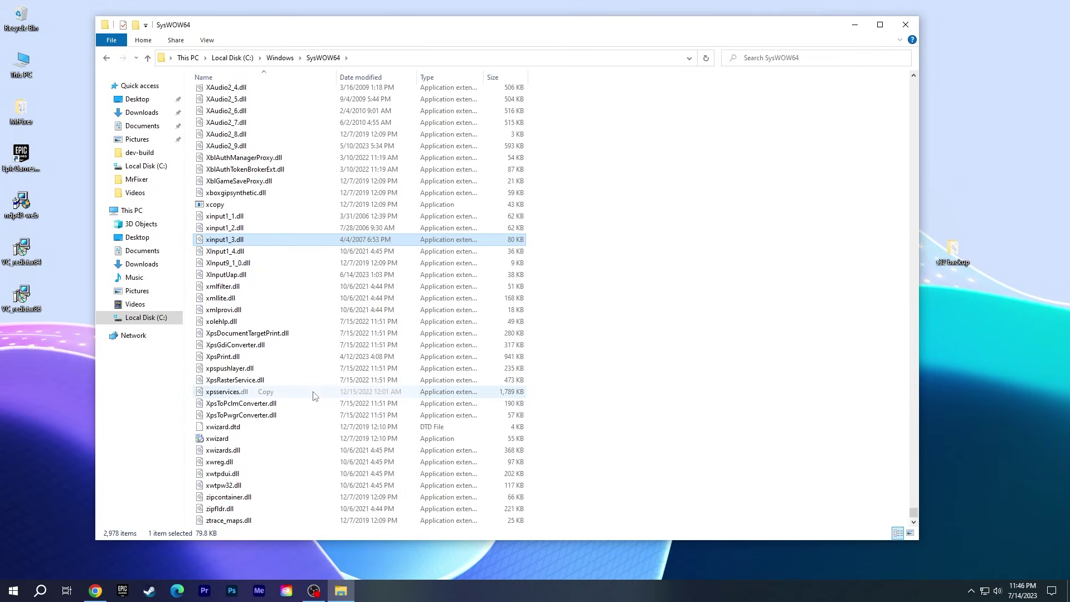
- Paste xinput1_3.dll into System32, granting administrator permission
click(106, 57)
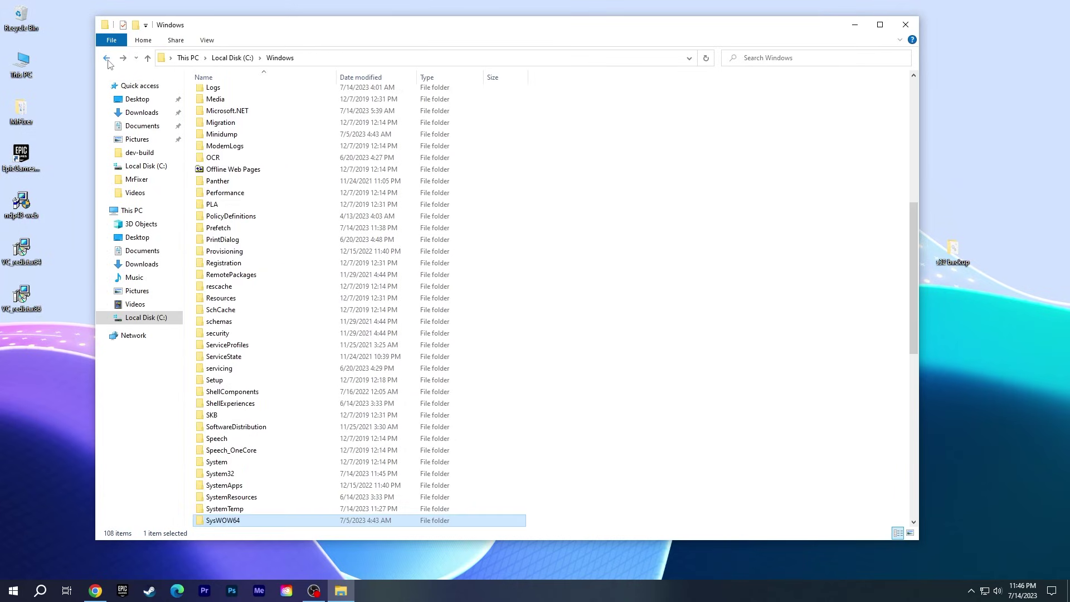
double_click(220, 473)
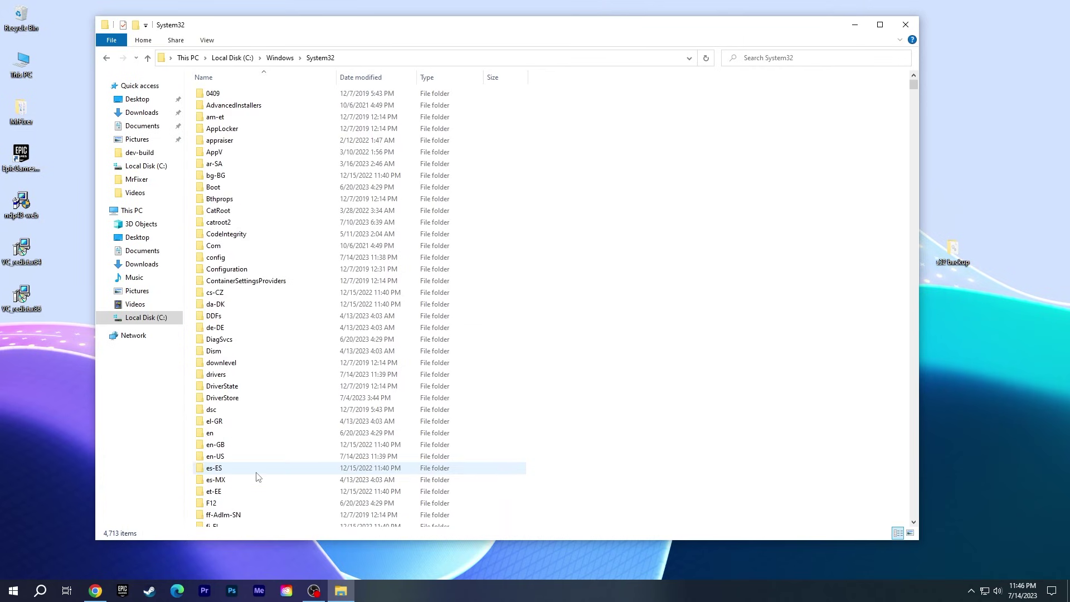
right_click(781, 309)
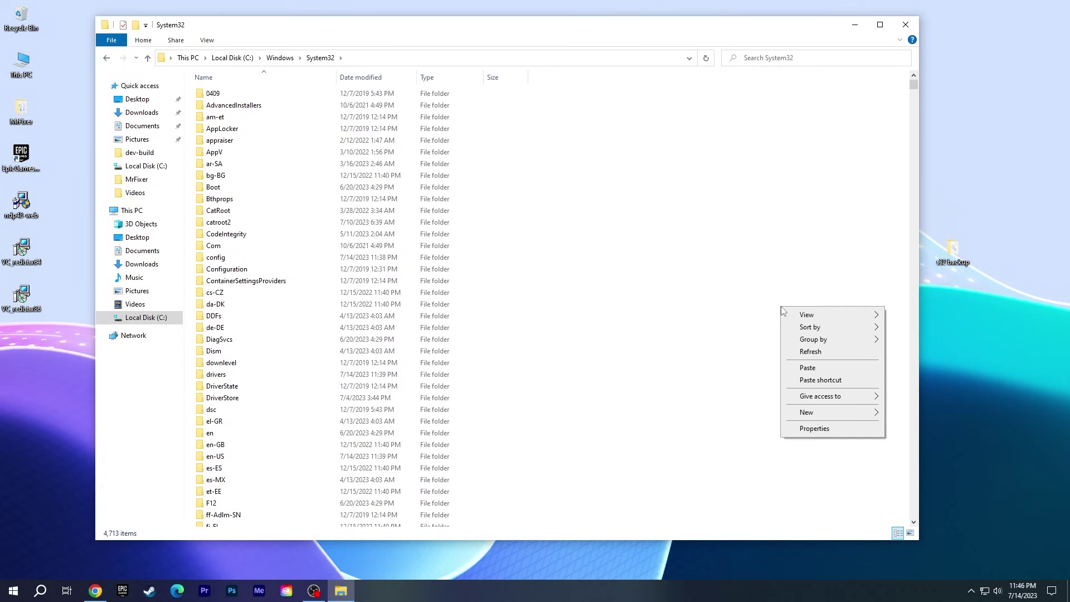
click(824, 372)
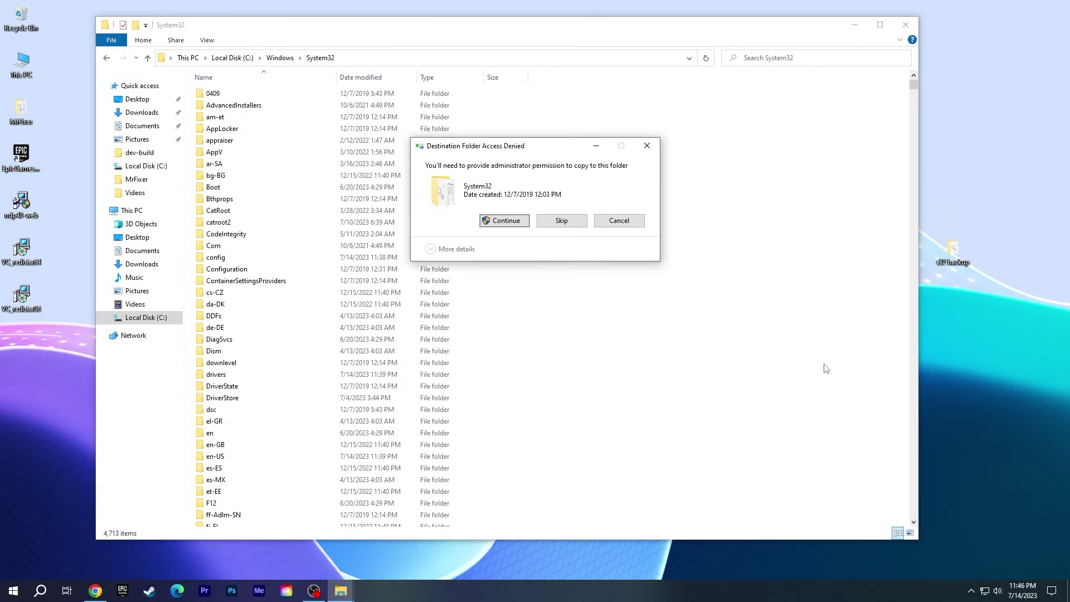
click(522, 223)
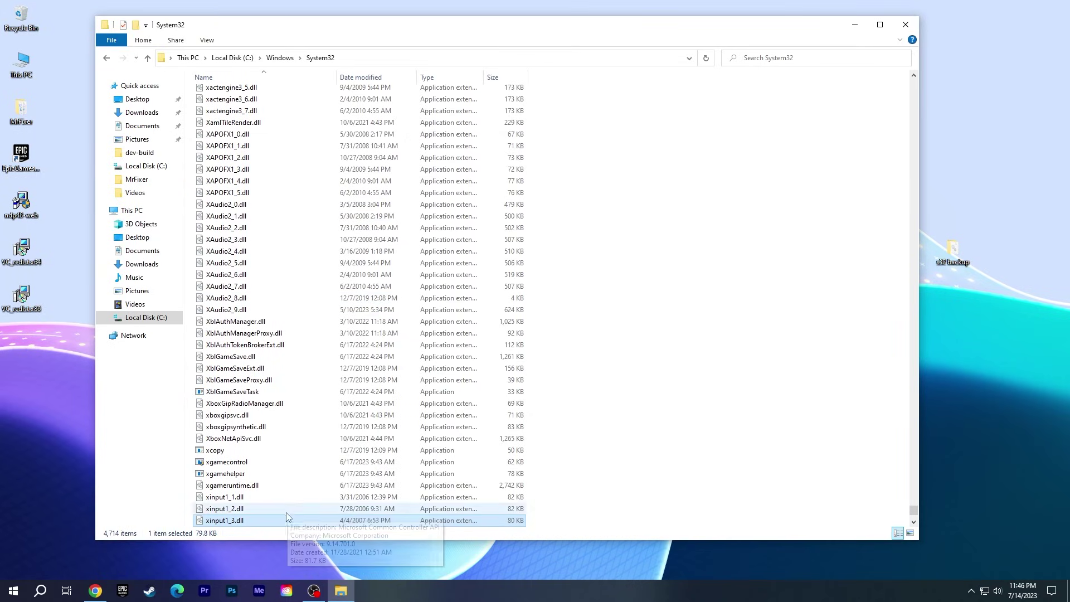
- Close File Explorer, relaunch Epic Games Launcher, and dismiss its 0xc000007b error
click(905, 25)
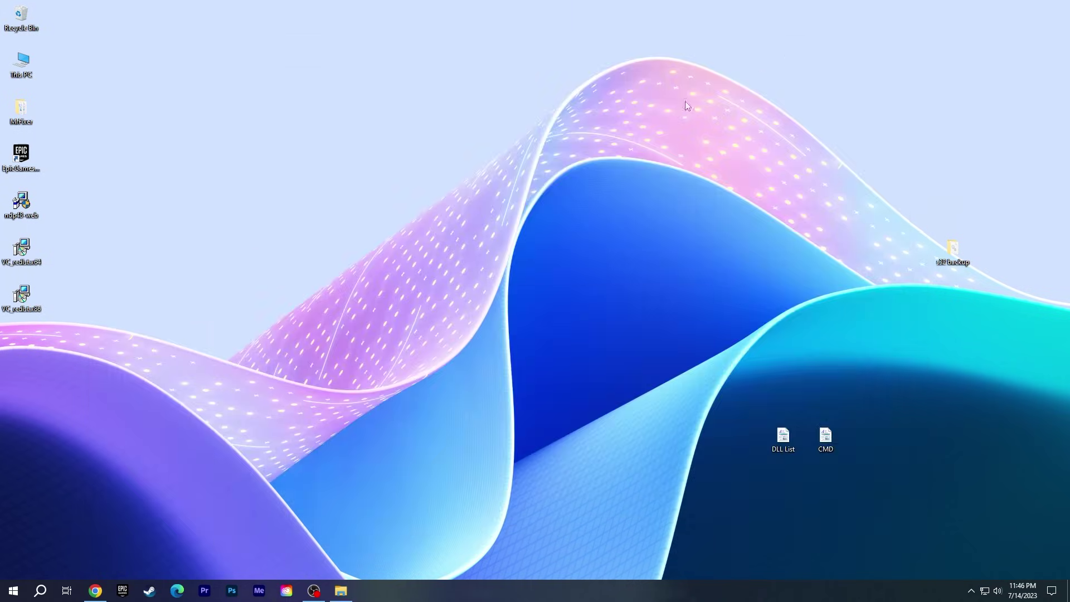
right_click(21, 155)
click(50, 162)
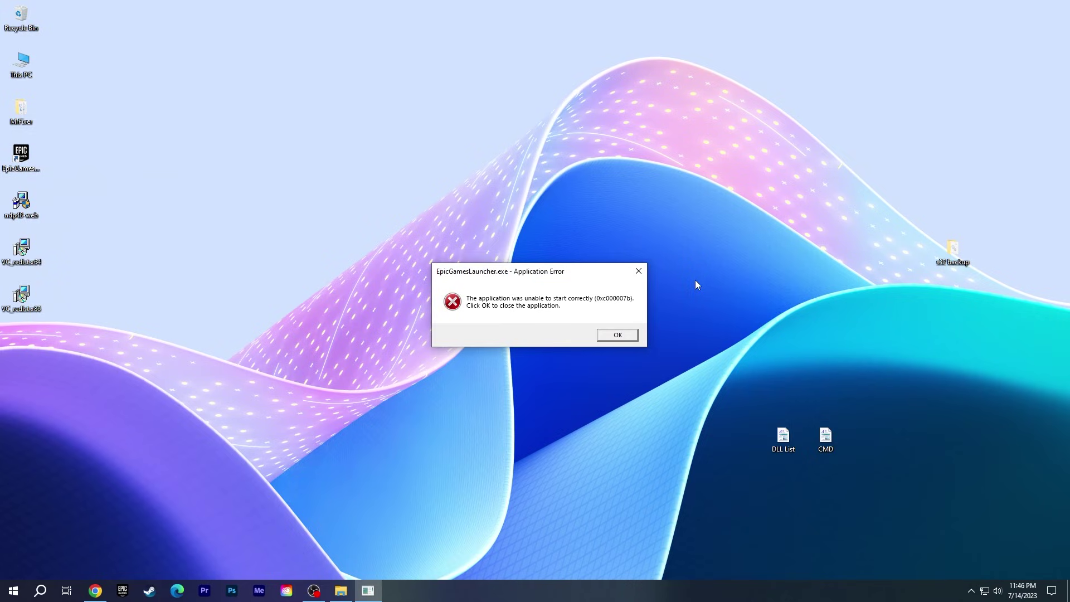
click(639, 272)
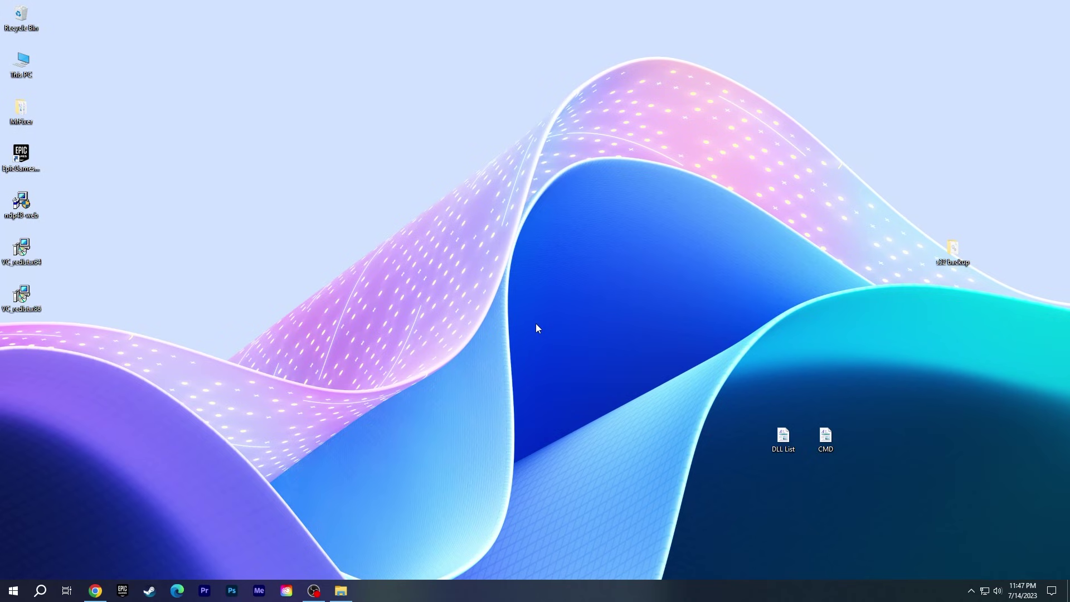
- Download Process Monitor from its Microsoft Learn page in Chrome
click(95, 591)
click(334, 9)
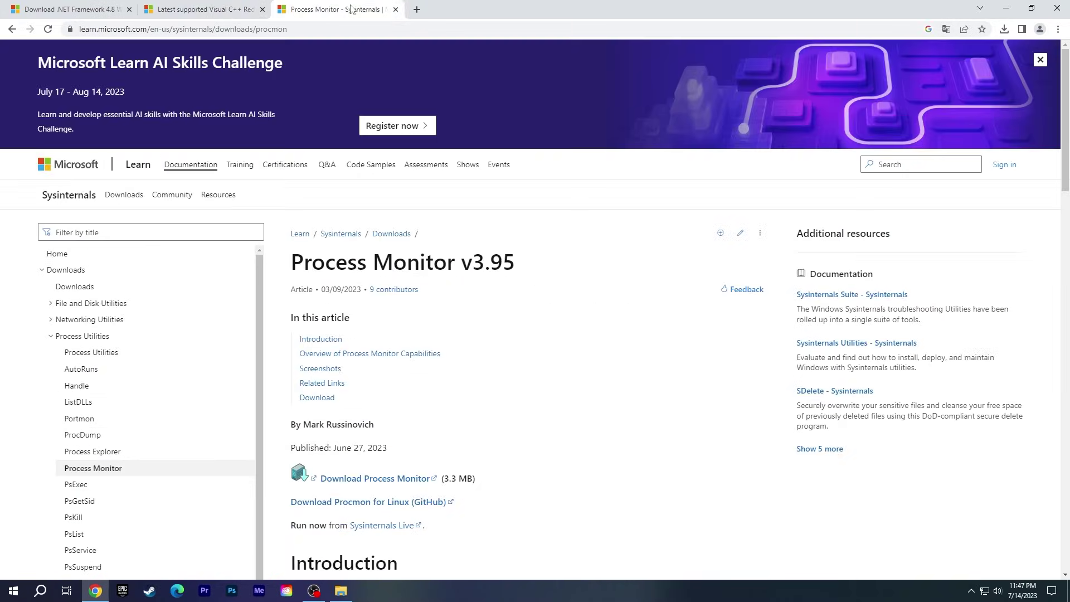
click(375, 478)
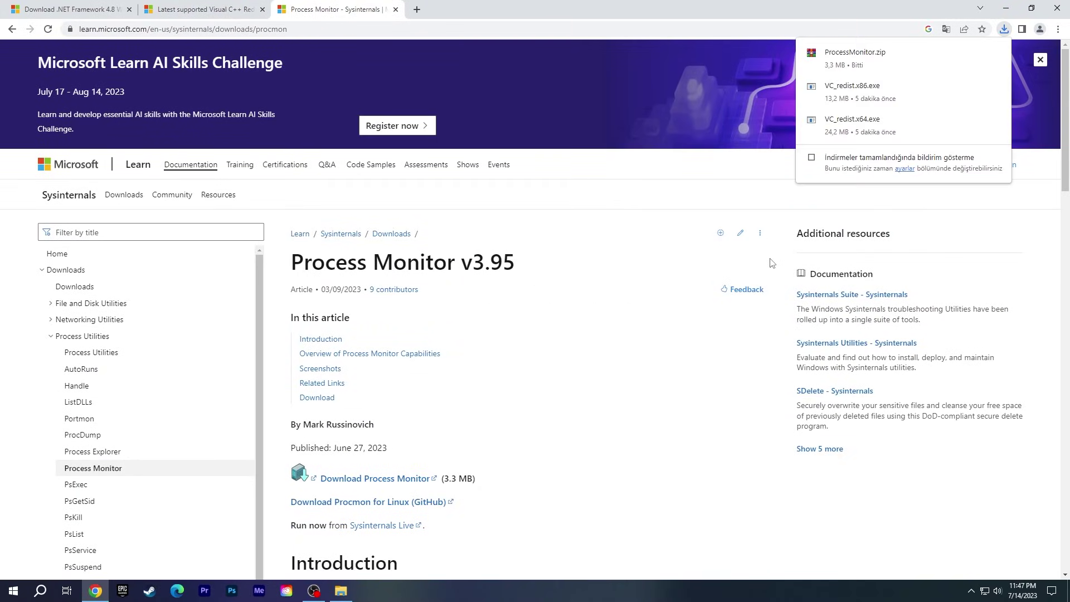
- Create a desktop folder 'process monitor' and move the Process Monitor zip into it
click(1005, 9)
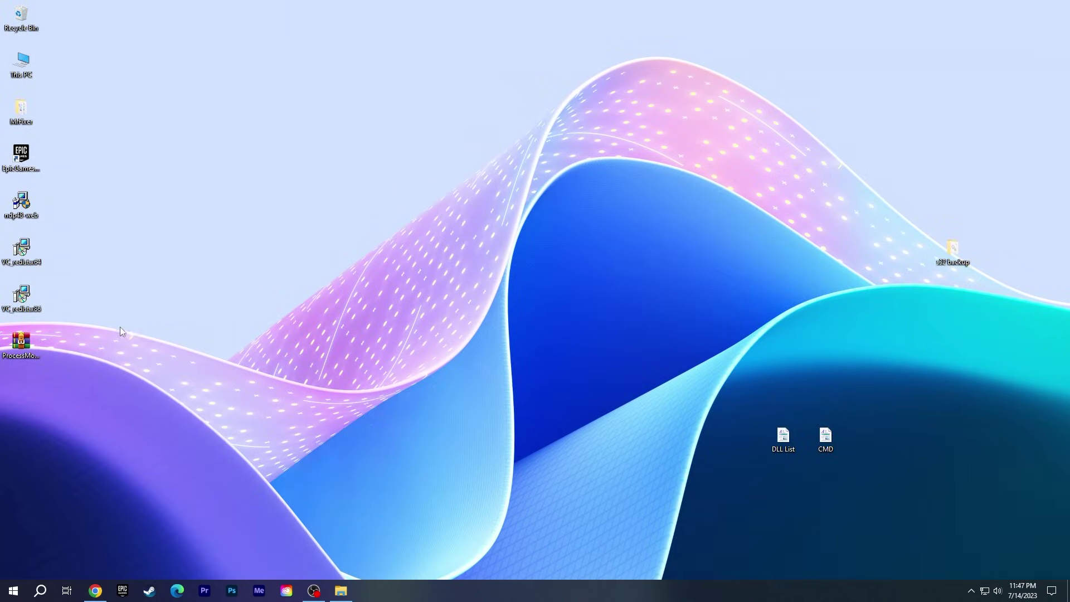
right_click(122, 322)
click(276, 415)
text(monitor)
key(Return)
drag(21, 343, 68, 347)
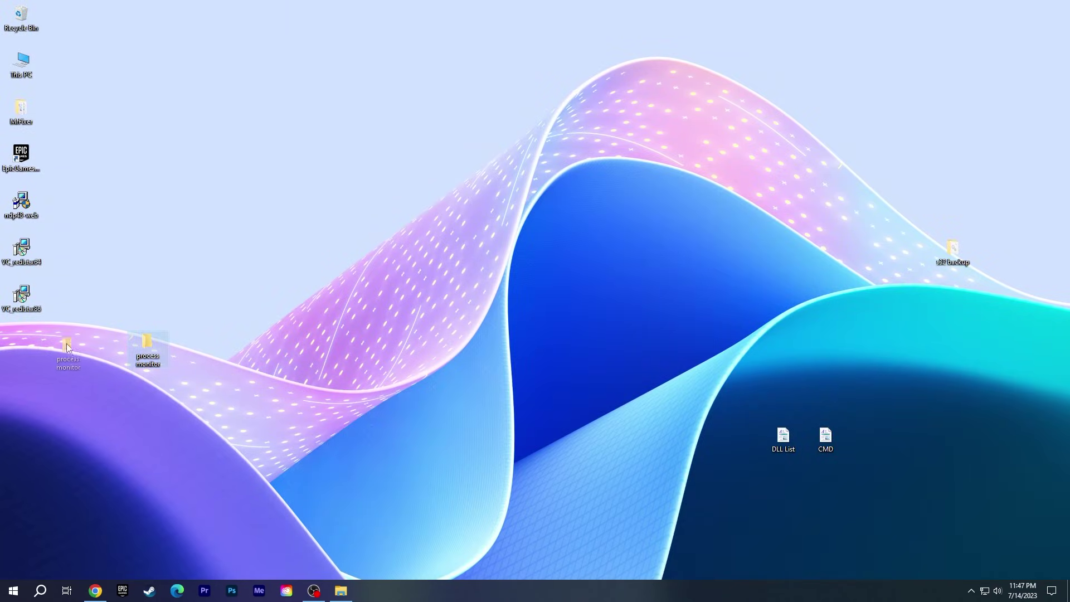
- Extract the ProcessMonitor zip inside the folder and launch Procmon
double_click(67, 347)
right_click(260, 122)
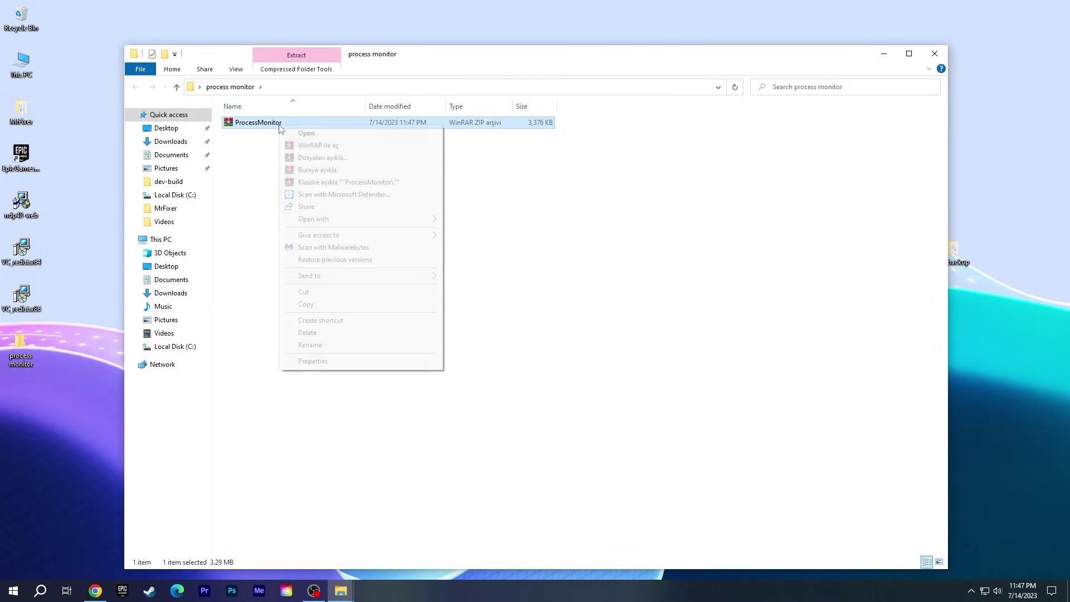
click(318, 170)
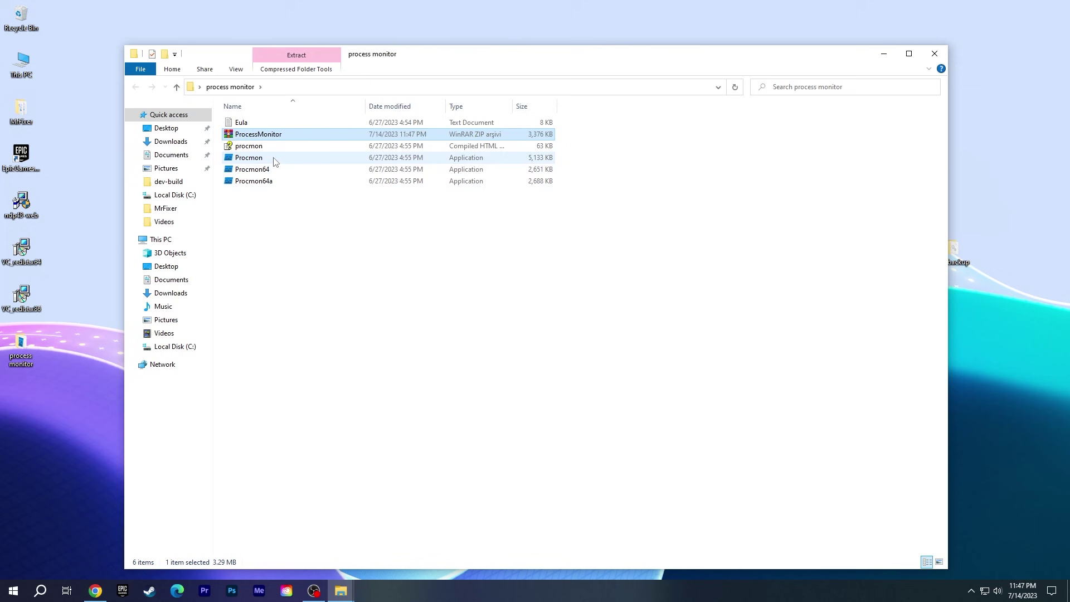
click(274, 159)
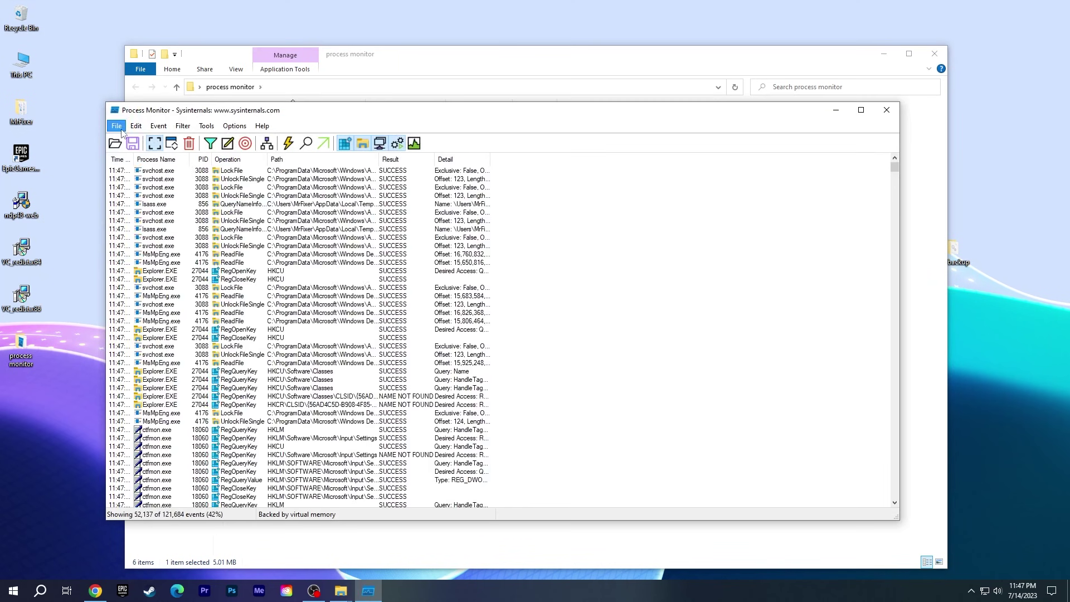
- Turn off Capture Events in the File menu and clear the captured event list
click(117, 125)
click(168, 187)
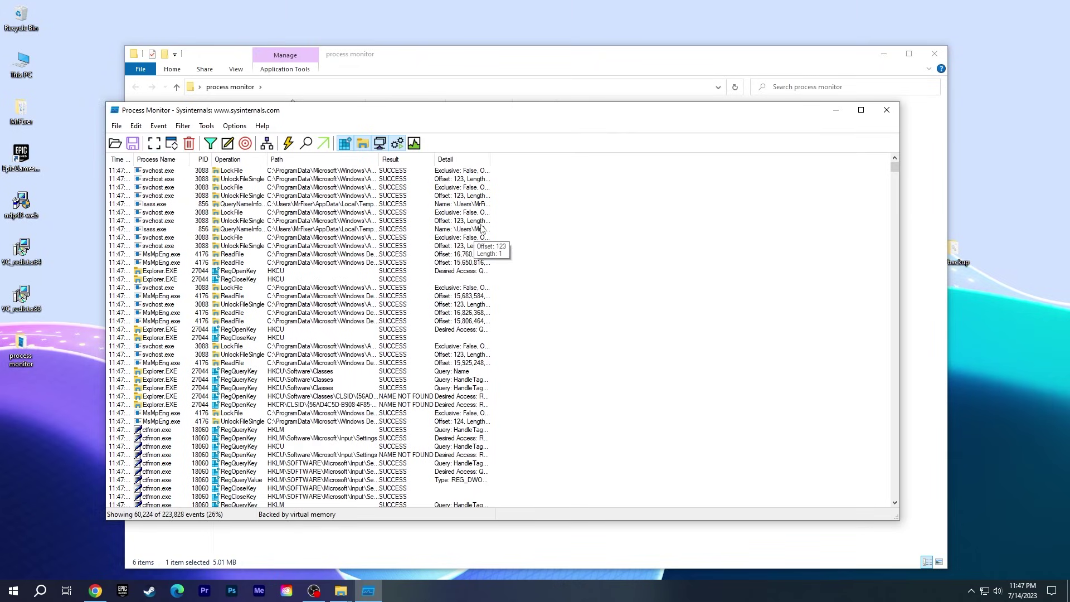
click(190, 144)
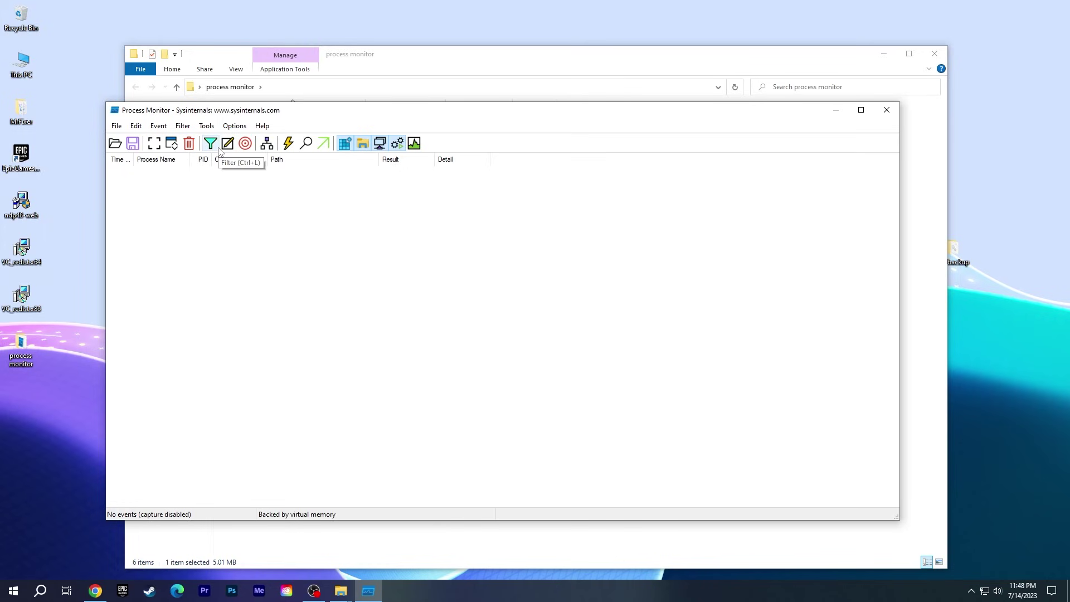
- Start a new Process Monitor filter rule on the Process Name column
click(211, 143)
click(237, 214)
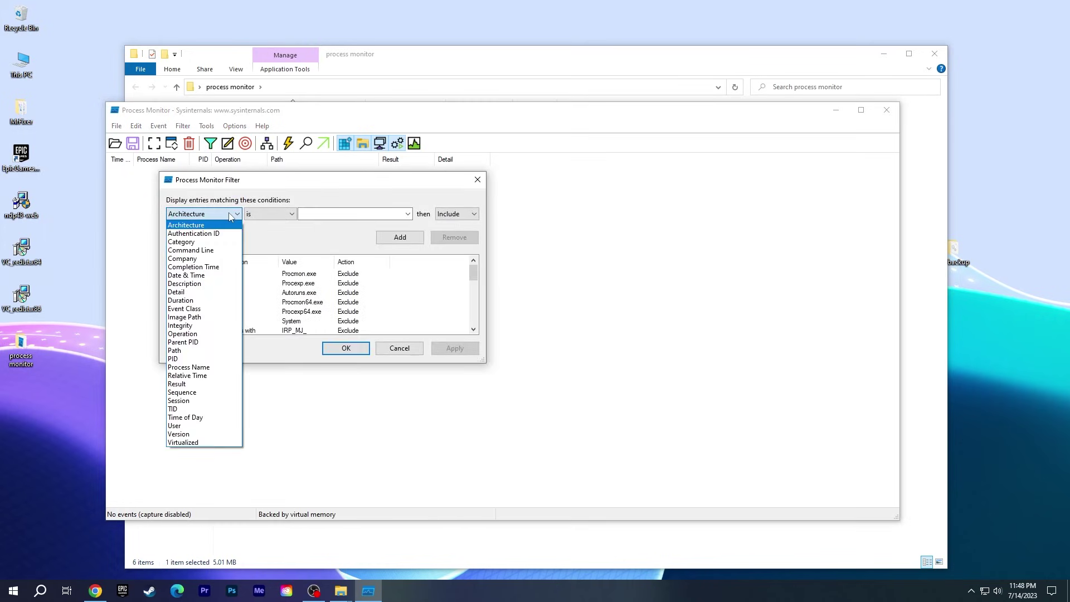
click(221, 369)
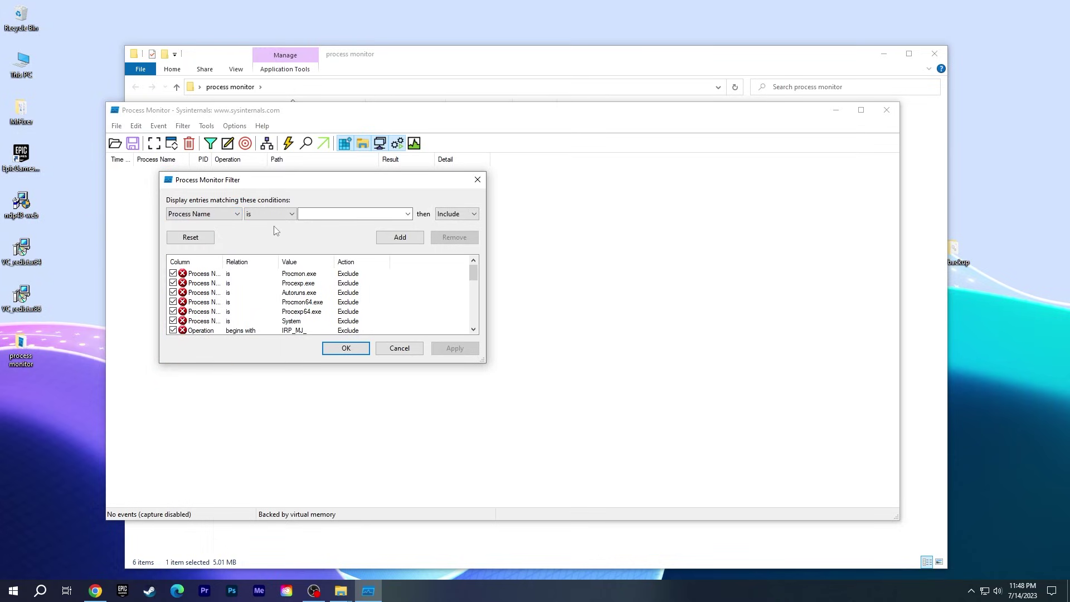
click(351, 214)
- Launch Epic Games Launcher to confirm its process name, then add the EpicGamesLauncher.exe include rule
double_click(34, 154)
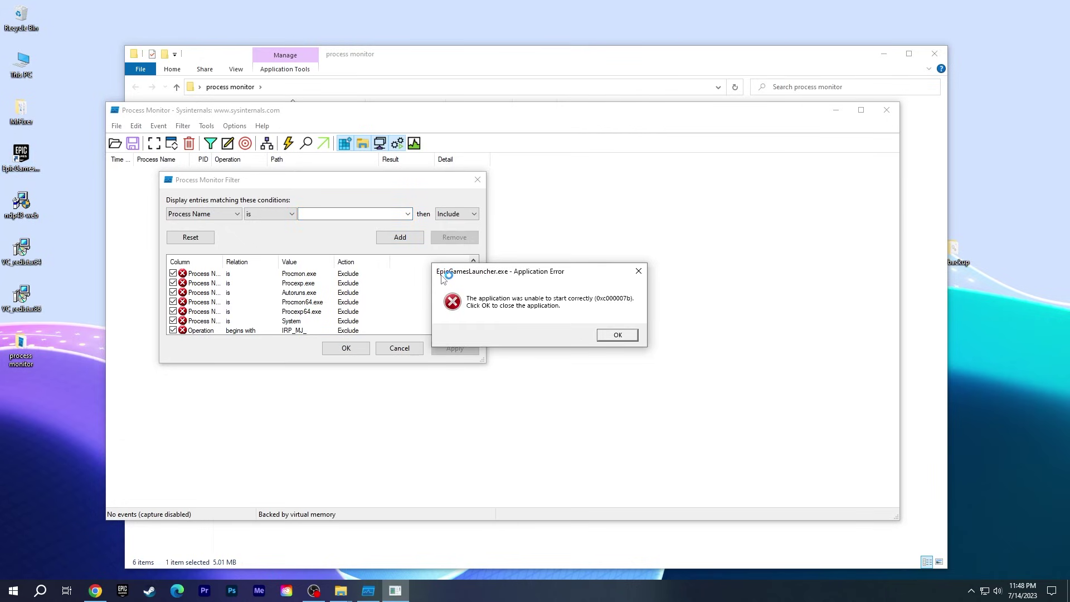
click(325, 215)
text(EpicGamesLauncher.exe)
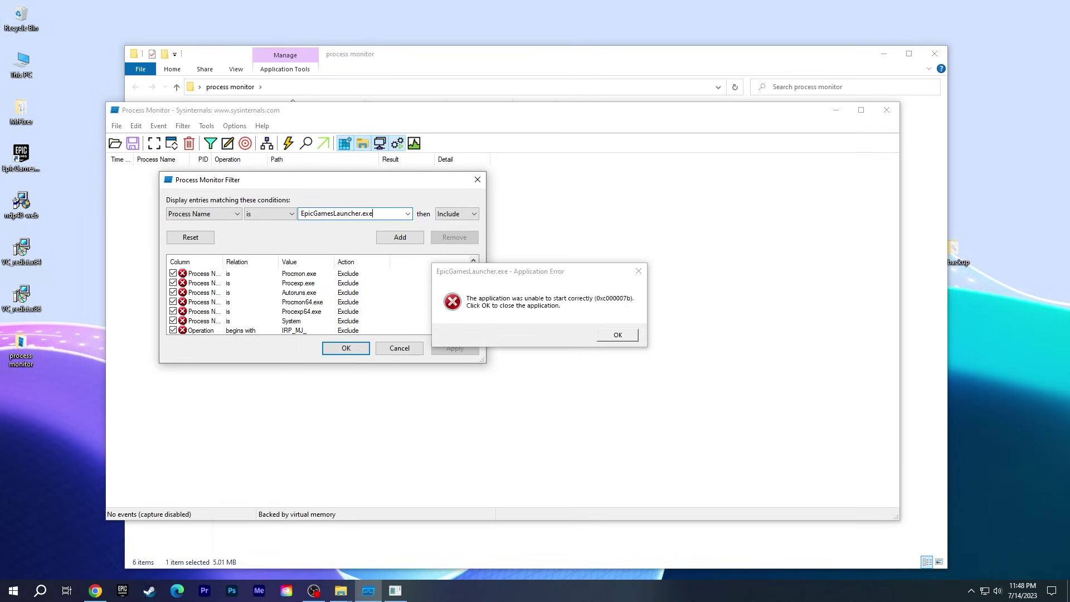
click(637, 271)
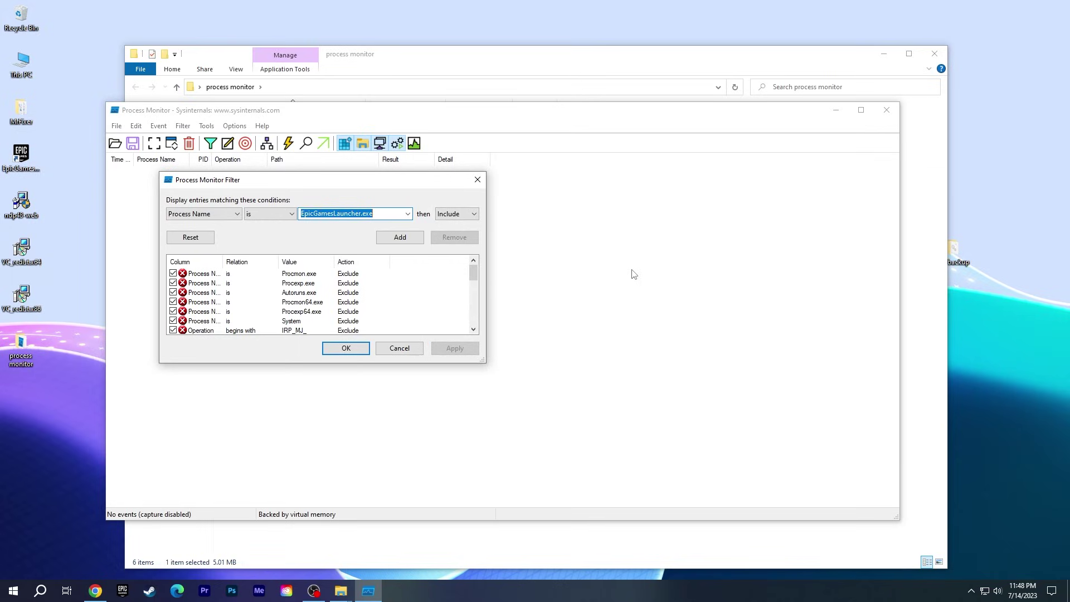
click(400, 238)
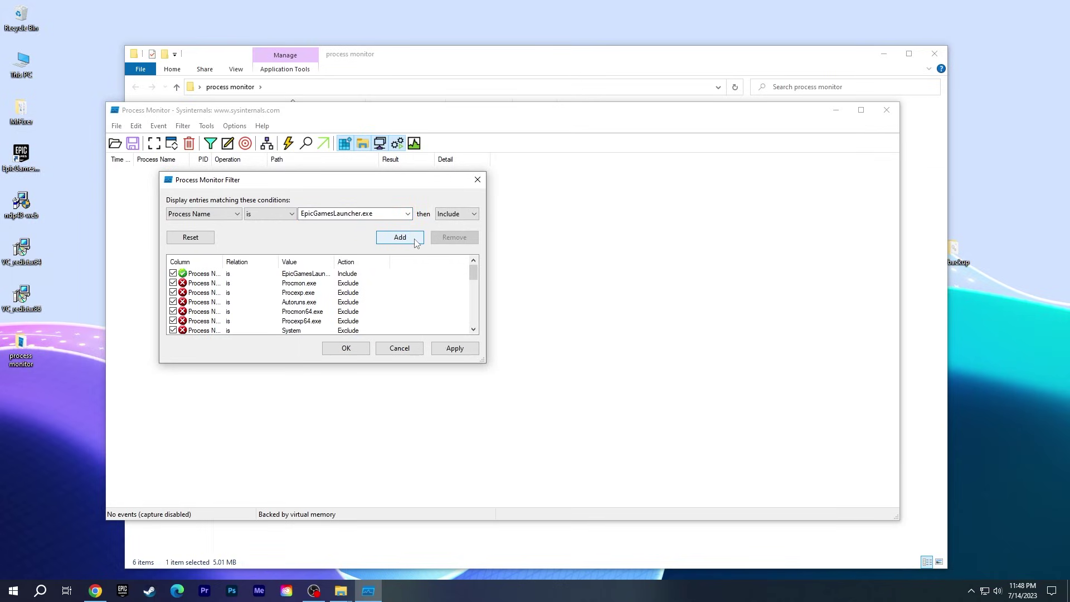
- Apply the EpicGamesLauncher.exe filter and start capturing events
click(346, 349)
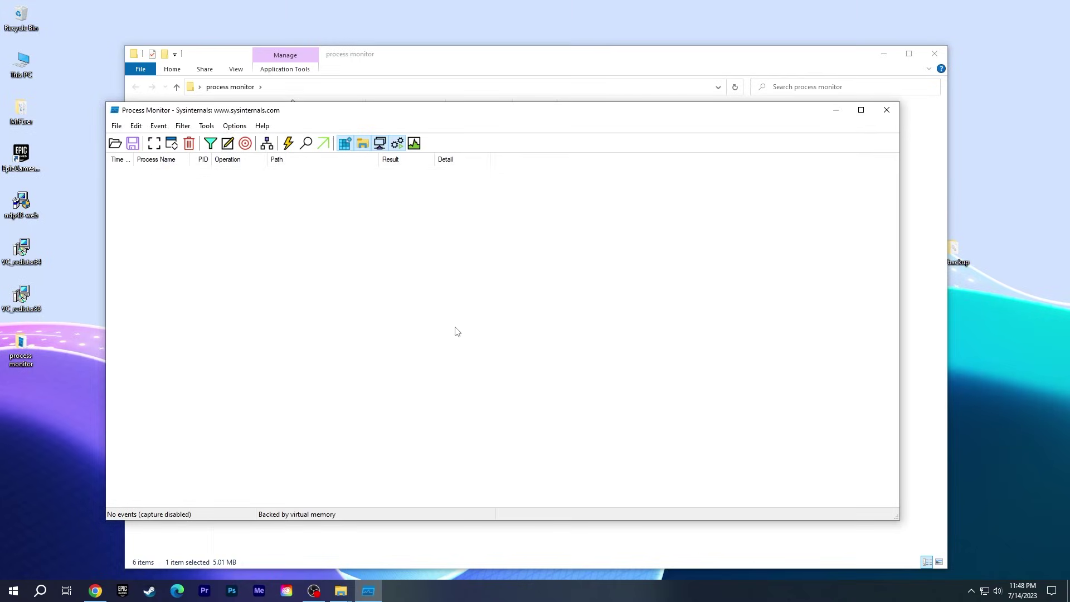
click(117, 126)
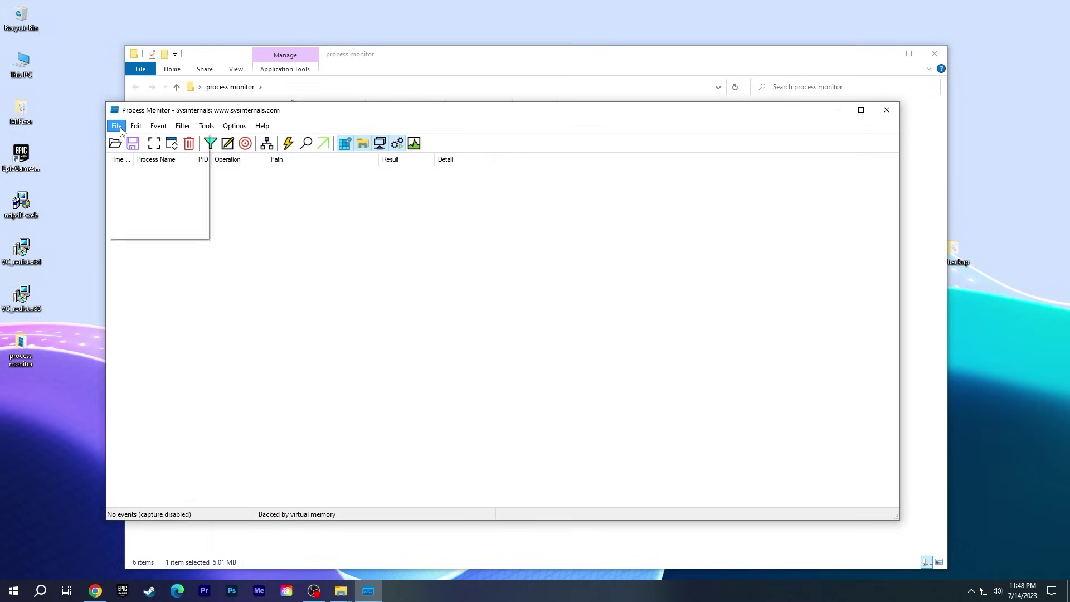
click(168, 187)
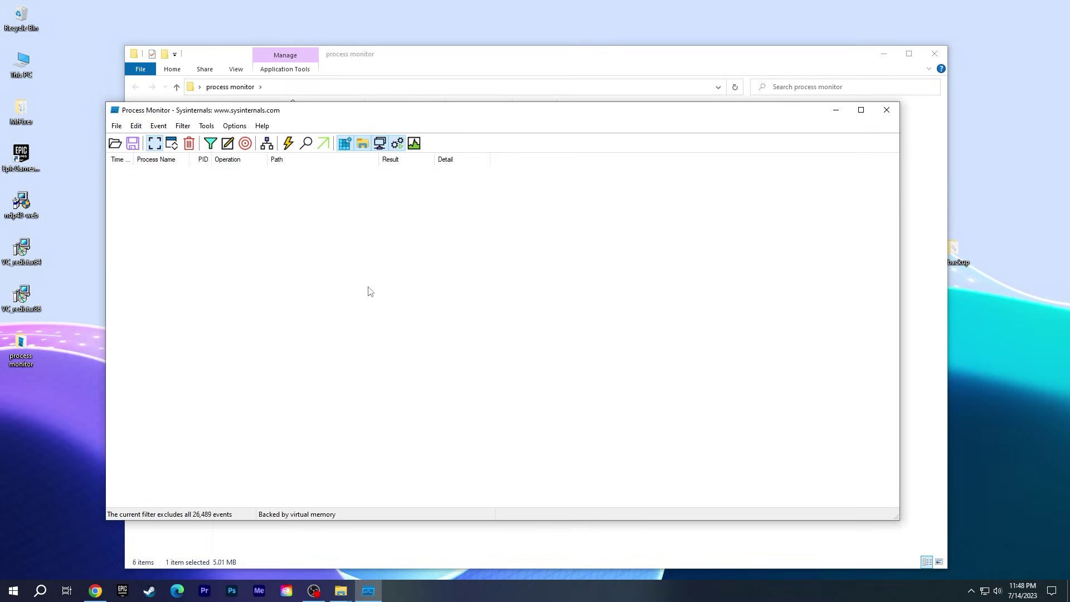
- Run Epic Games Launcher from its desktop shortcut, dismiss its error, and stop capturing
click(32, 166)
right_click(32, 166)
click(57, 167)
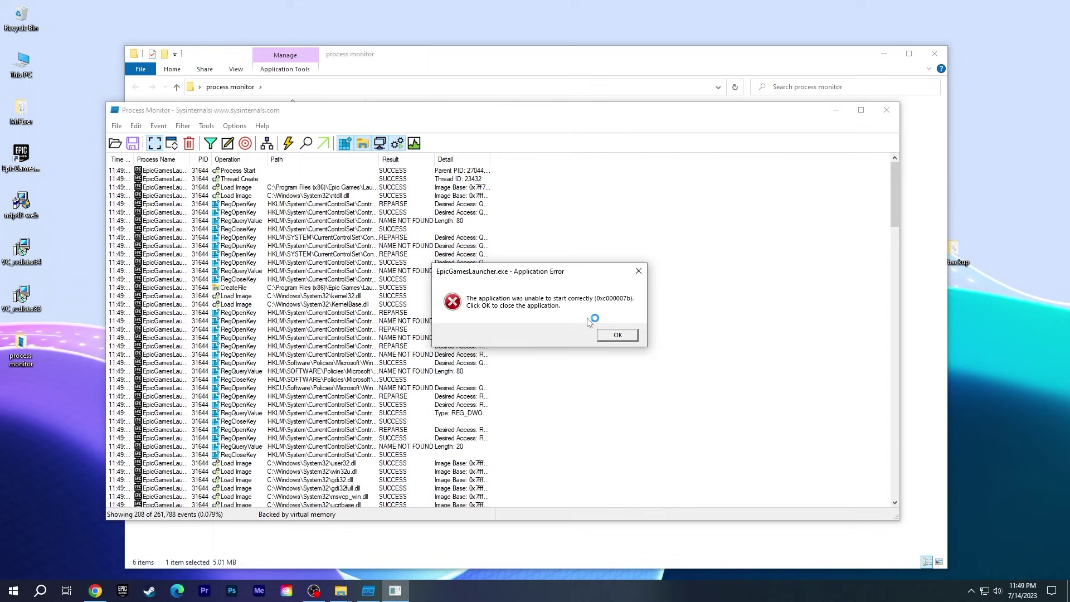
click(638, 270)
click(425, 272)
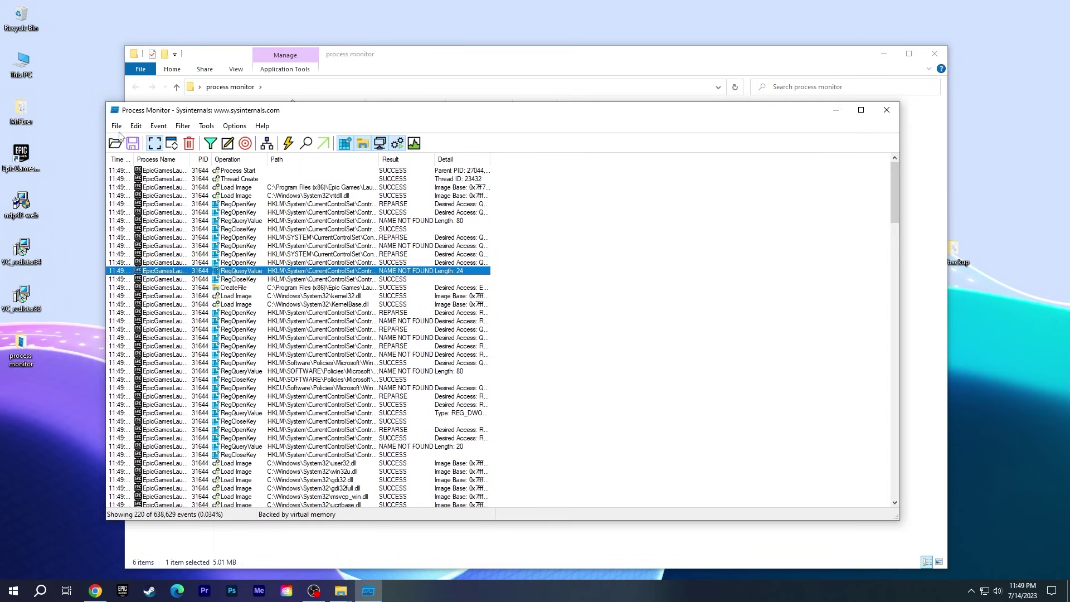
click(117, 126)
click(148, 182)
right_click(414, 273)
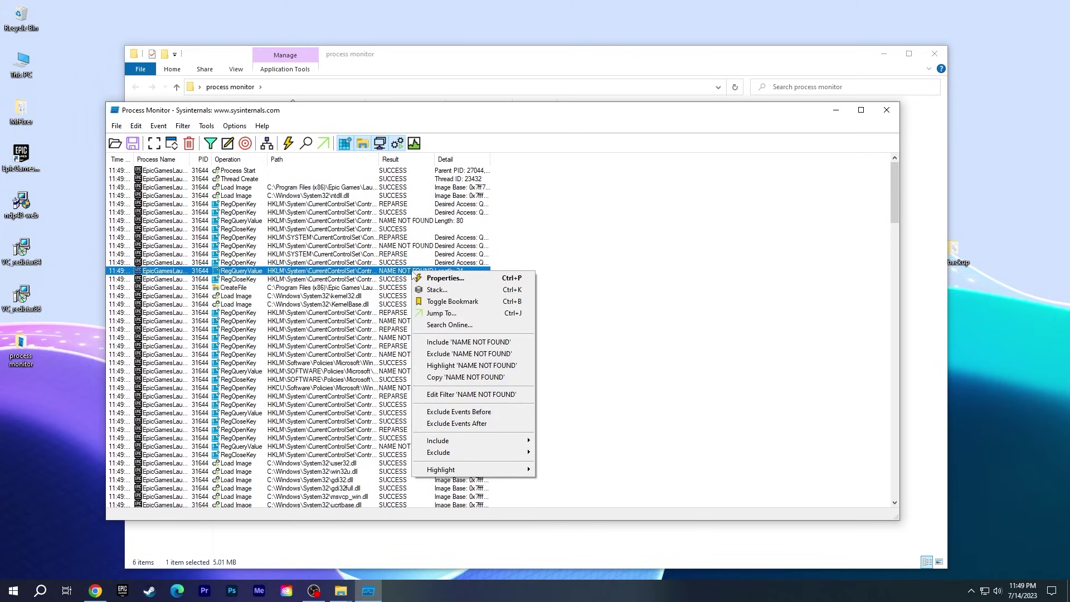
click(493, 367)
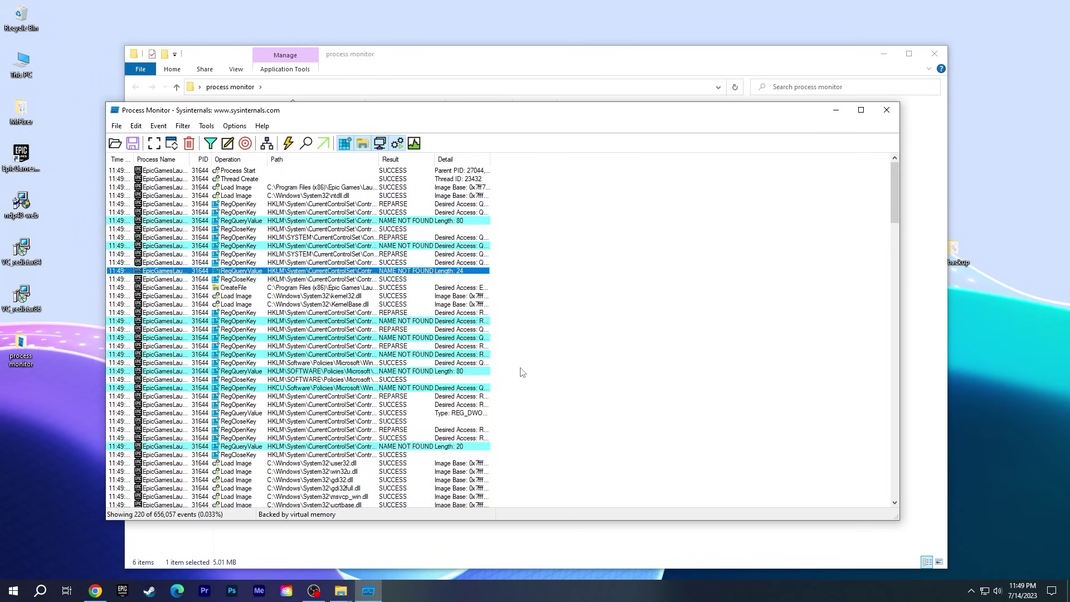
drag(378, 159, 585, 163)
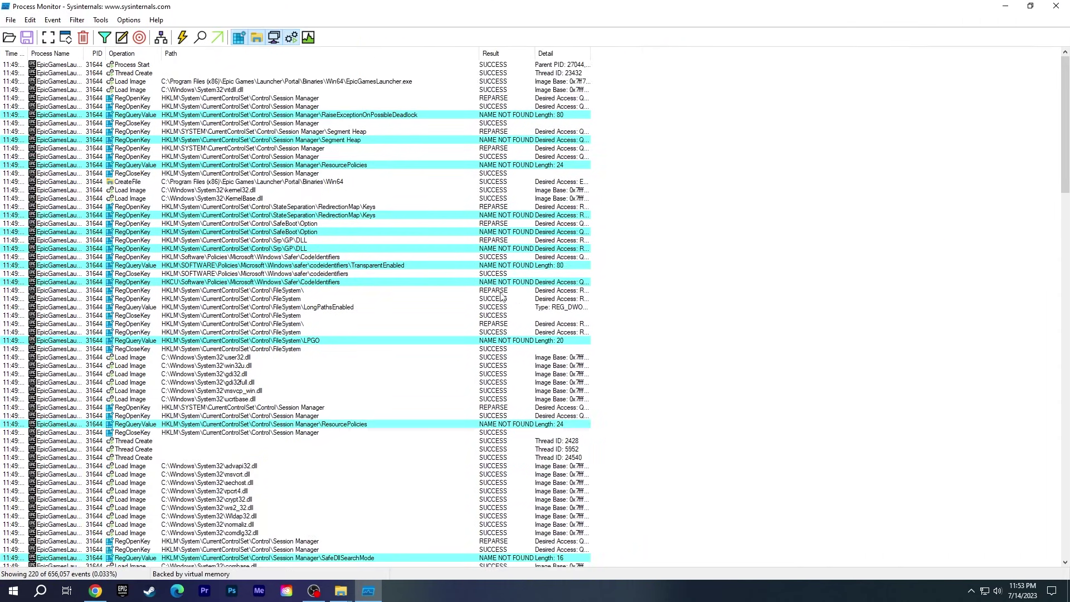
scroll(501, 297, down, 3)
scroll(435, 301, down, 3)
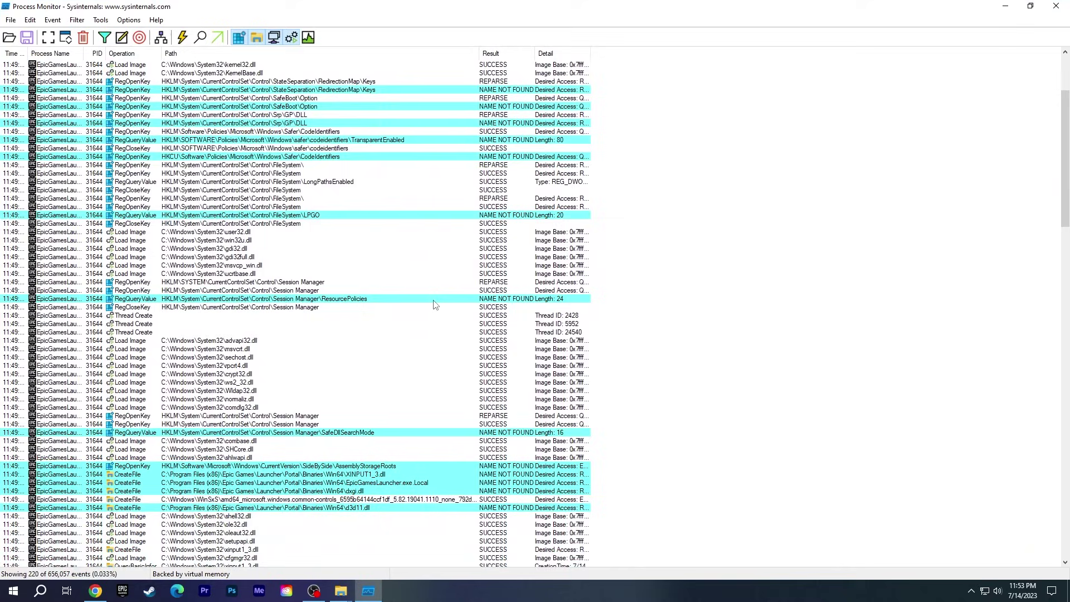
scroll(434, 304, down, 3)
scroll(434, 303, down, 3)
scroll(434, 303, down, 3)
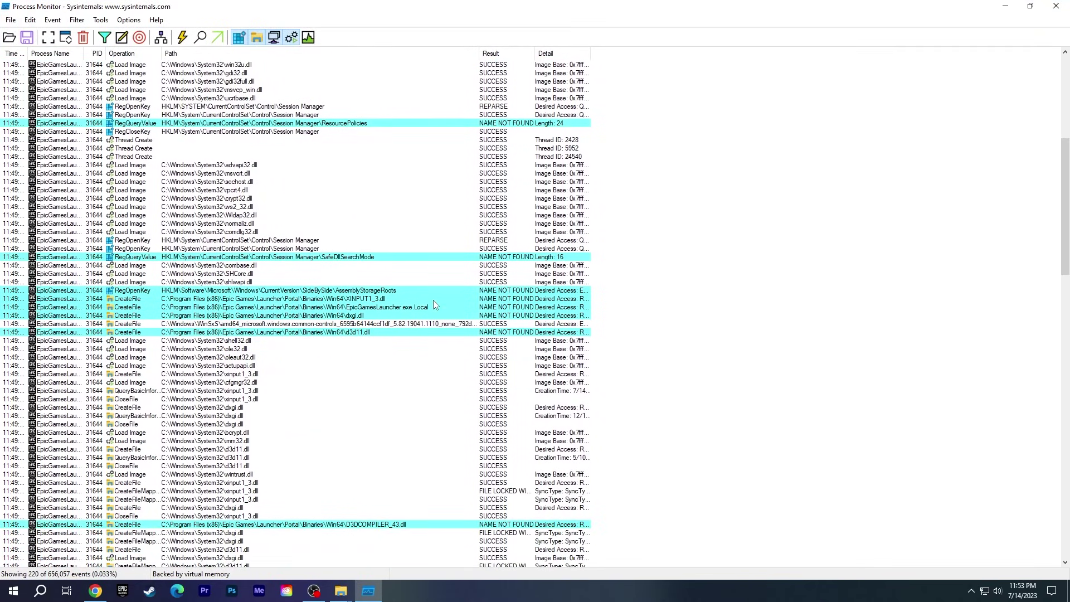
scroll(434, 303, down, 2)
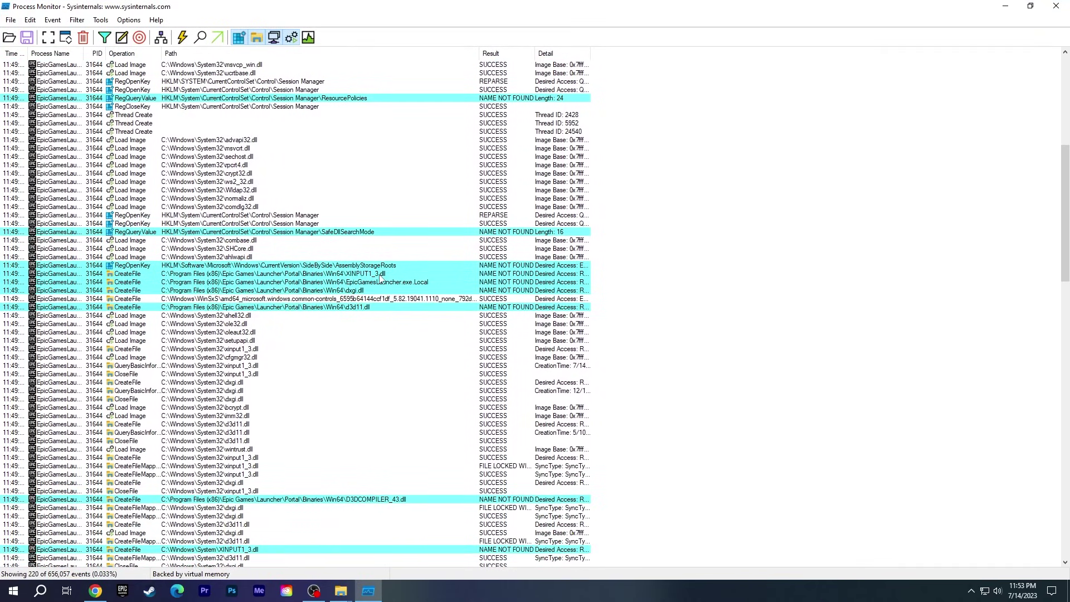
scroll(369, 310, down, 3)
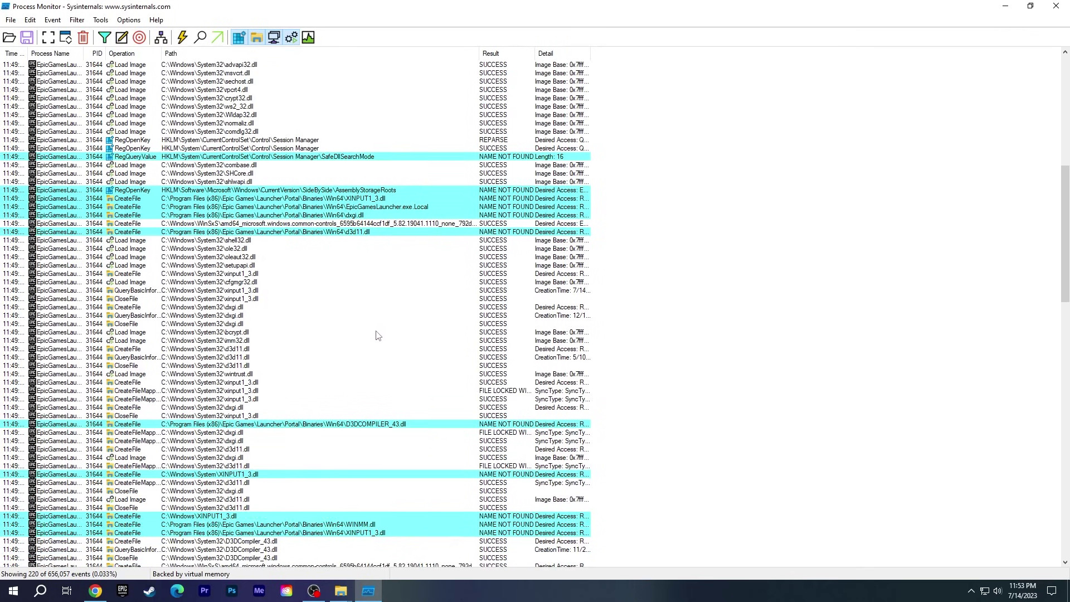
scroll(372, 330, down, 3)
scroll(377, 334, down, 3)
scroll(381, 352, down, 3)
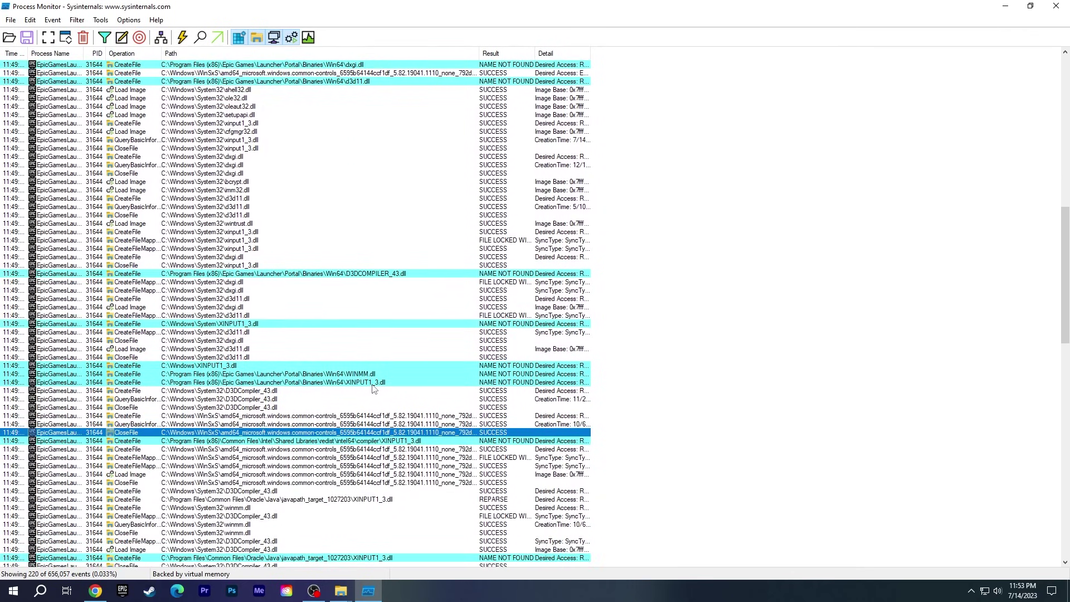
scroll(375, 389, down, 3)
scroll(381, 377, down, 3)
scroll(386, 375, down, 3)
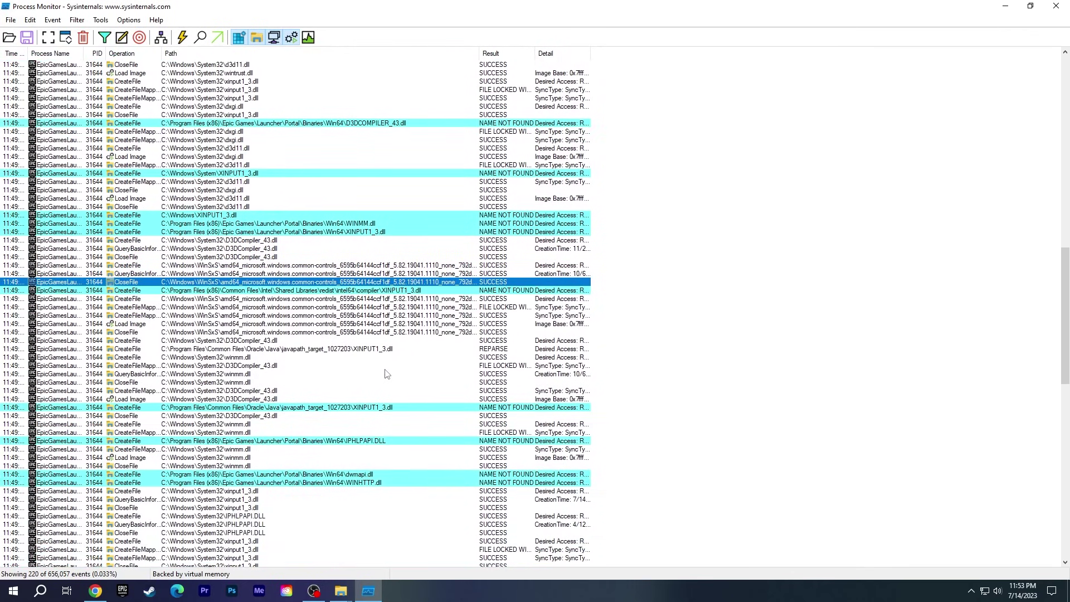
scroll(389, 375, down, 3)
scroll(397, 384, down, 3)
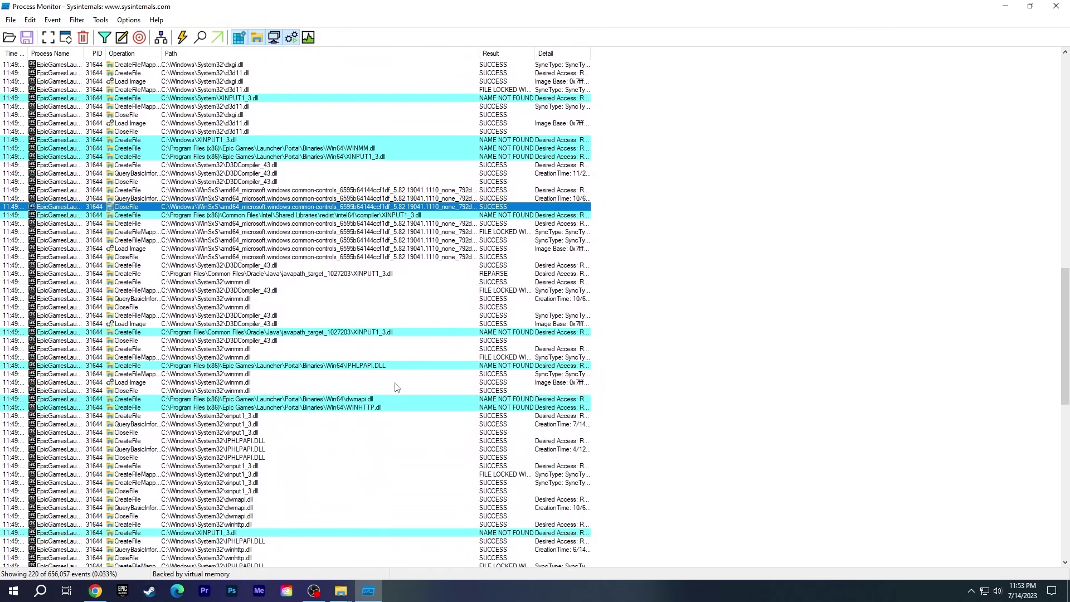
scroll(394, 386, down, 3)
scroll(334, 428, down, 3)
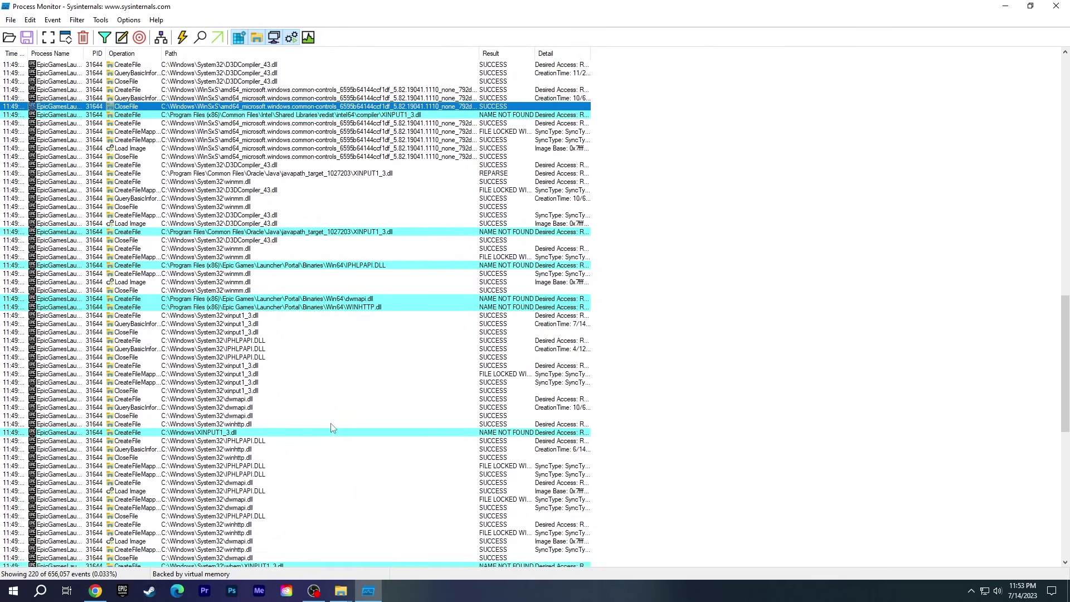
click(227, 433)
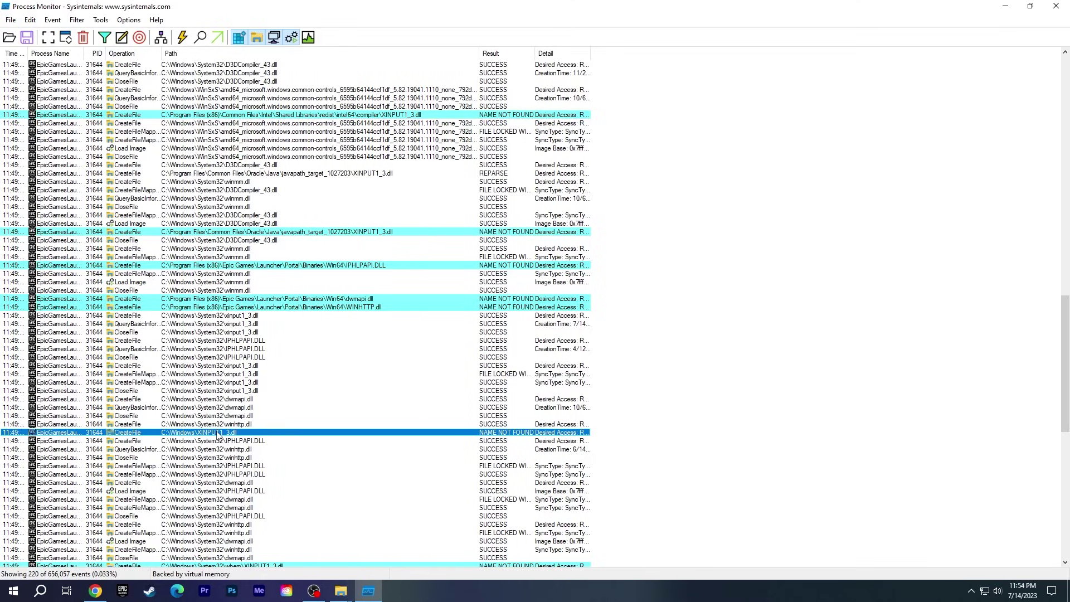
right_click(219, 435)
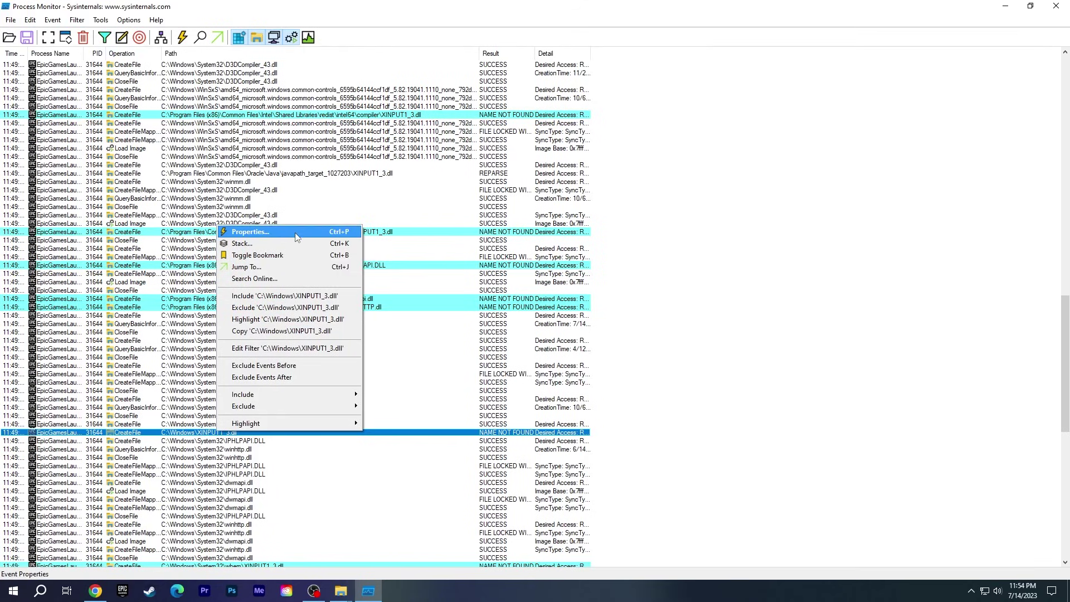
click(250, 232)
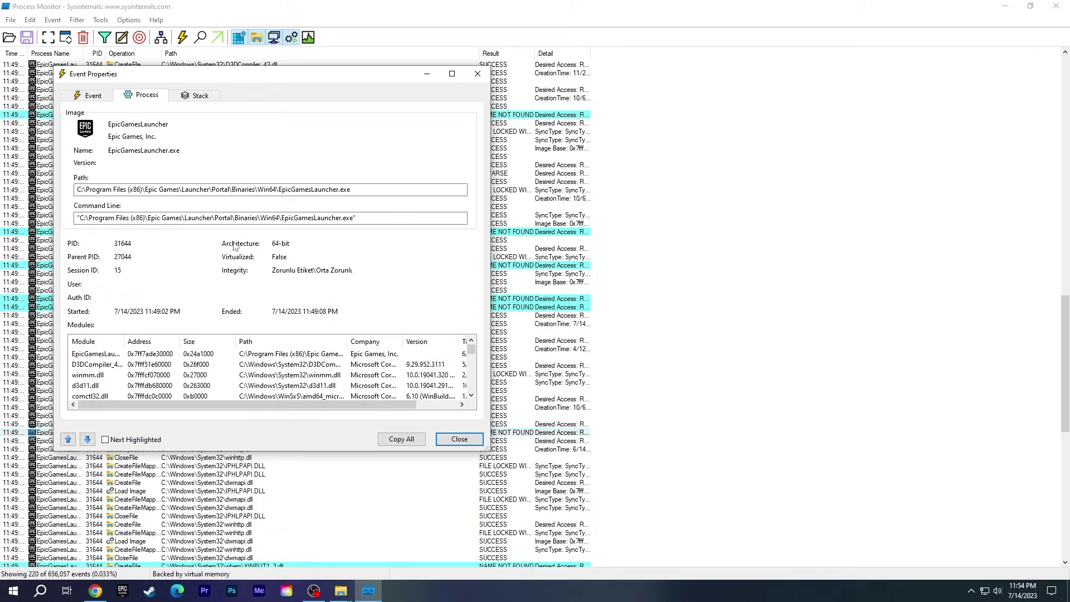
drag(273, 243, 305, 242)
click(459, 439)
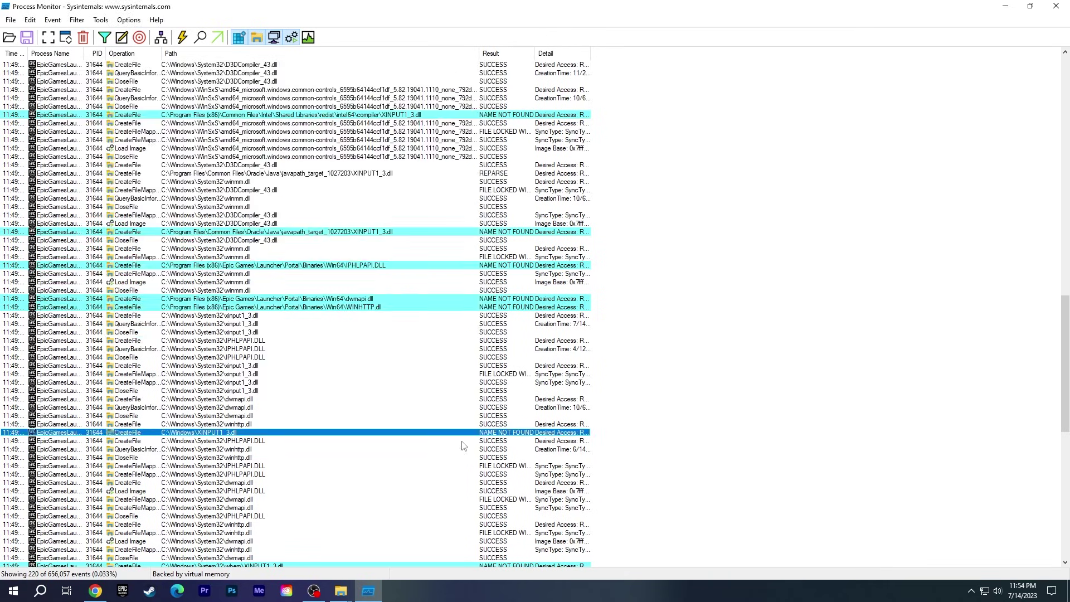
- Minimize Process Monitor and browse to C:\Windows\System32 in File Explorer
click(1004, 7)
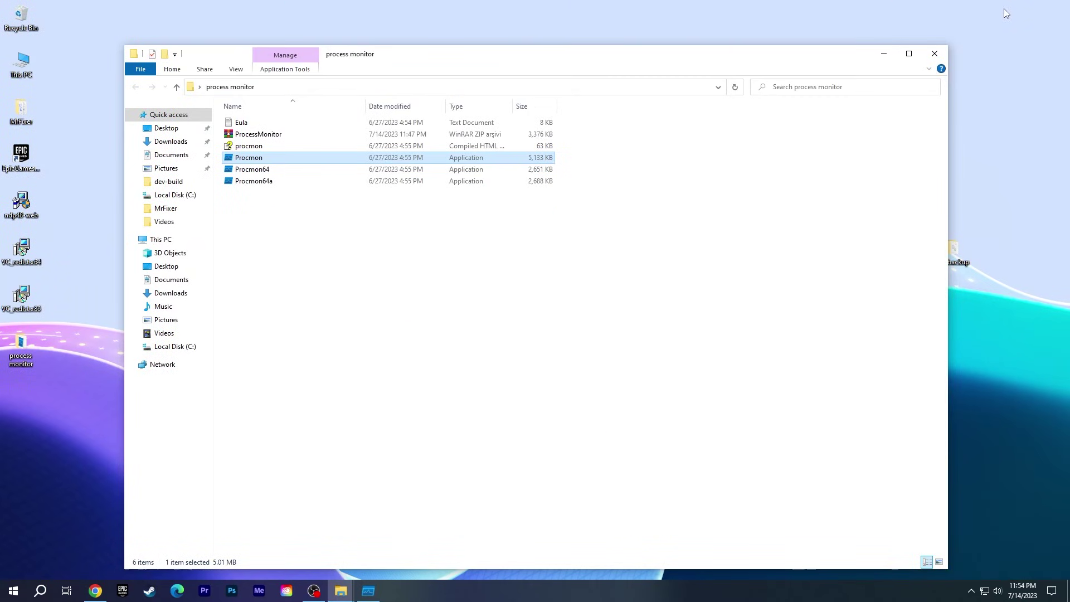
click(933, 53)
double_click(24, 64)
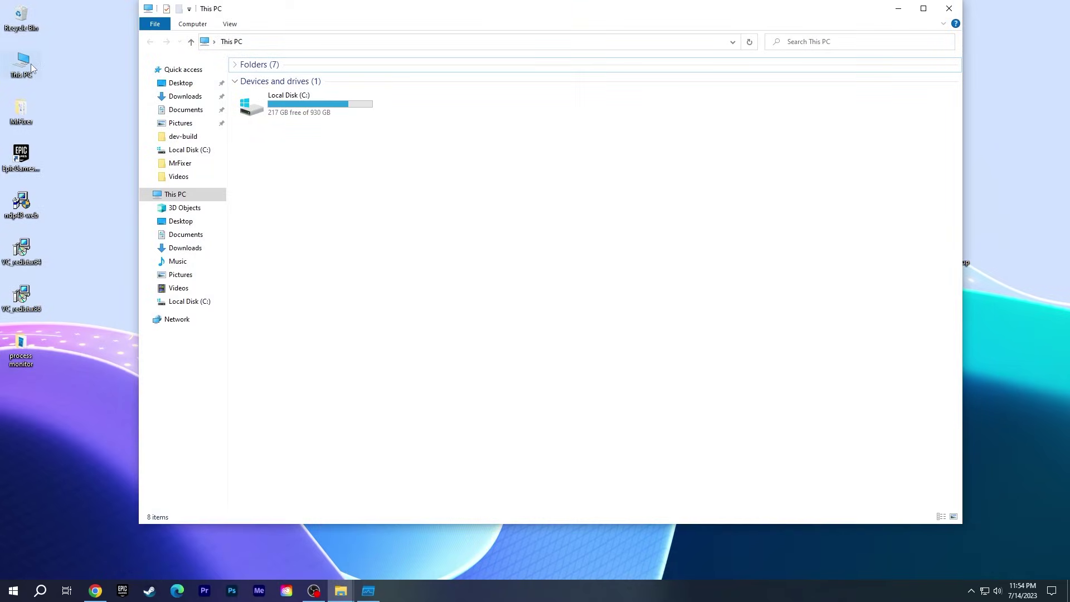
double_click(343, 107)
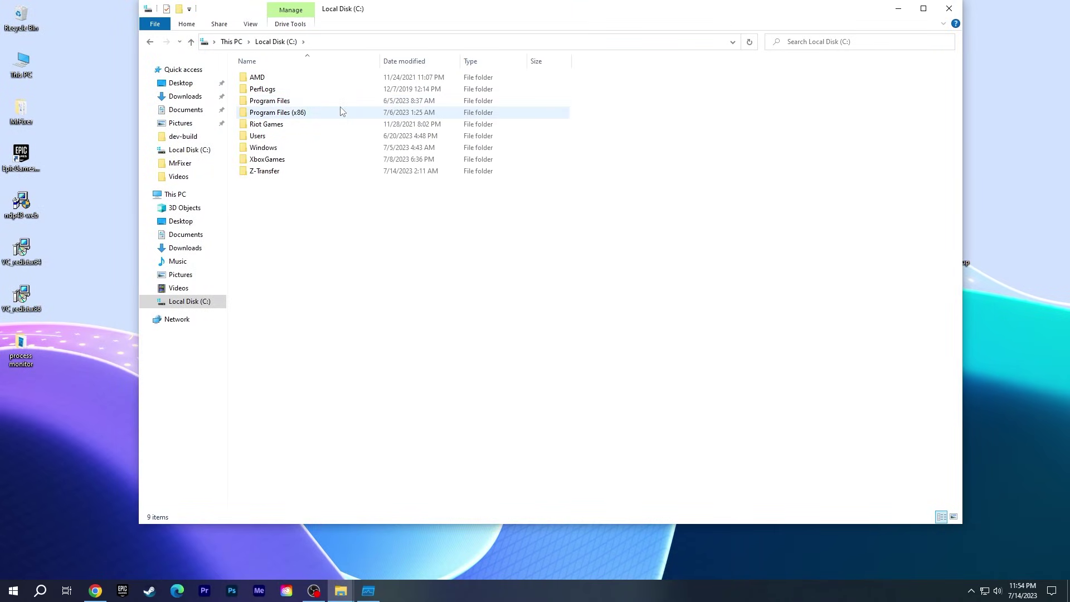
double_click(316, 148)
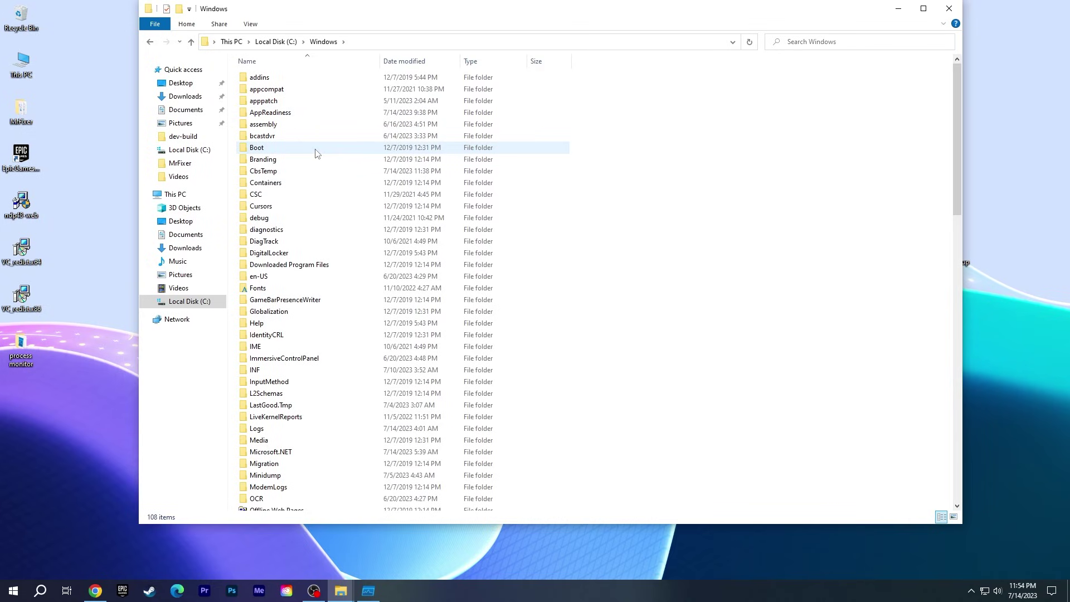
scroll(316, 153, down, 20)
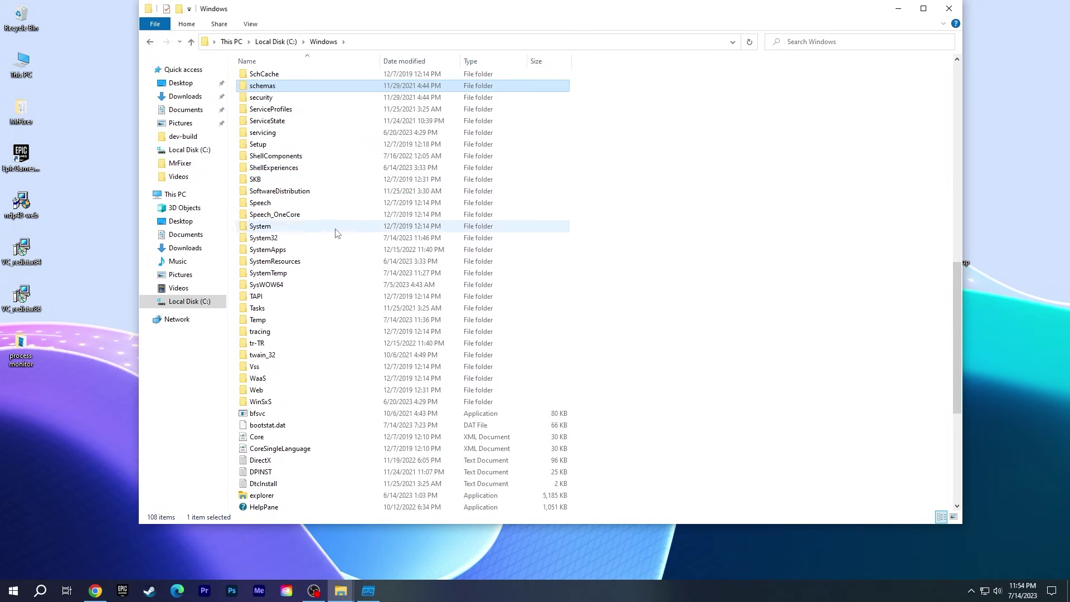
click(316, 239)
double_click(315, 238)
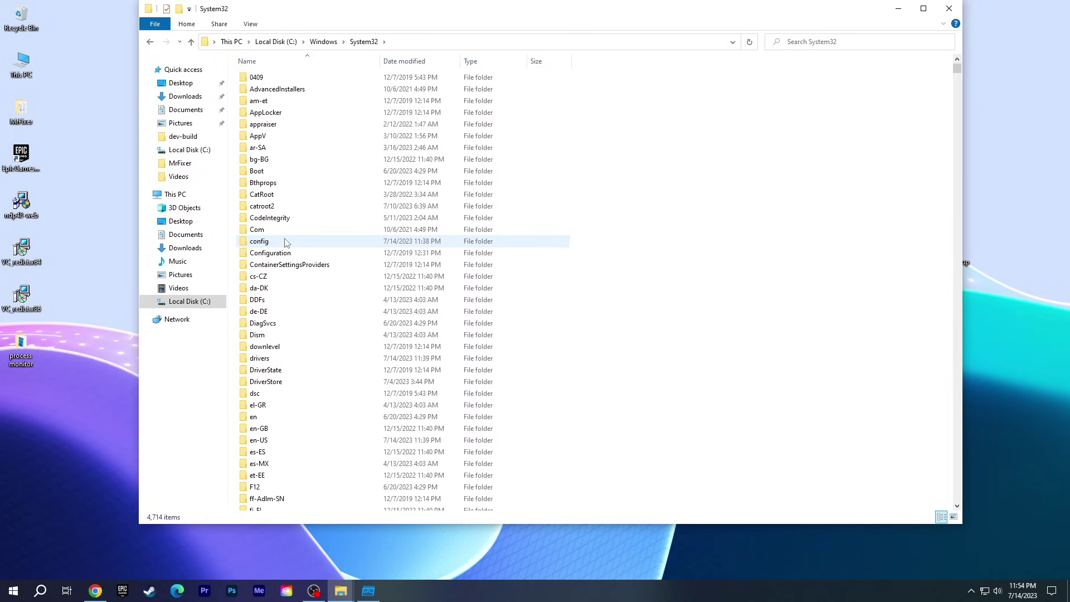
text(x)
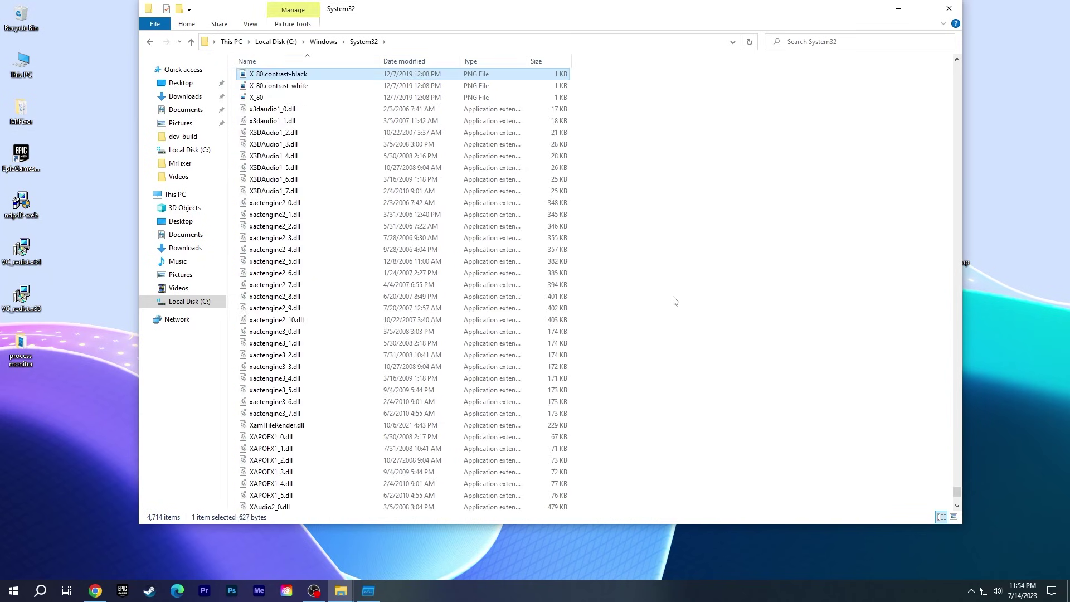
scroll(678, 303, down, 10)
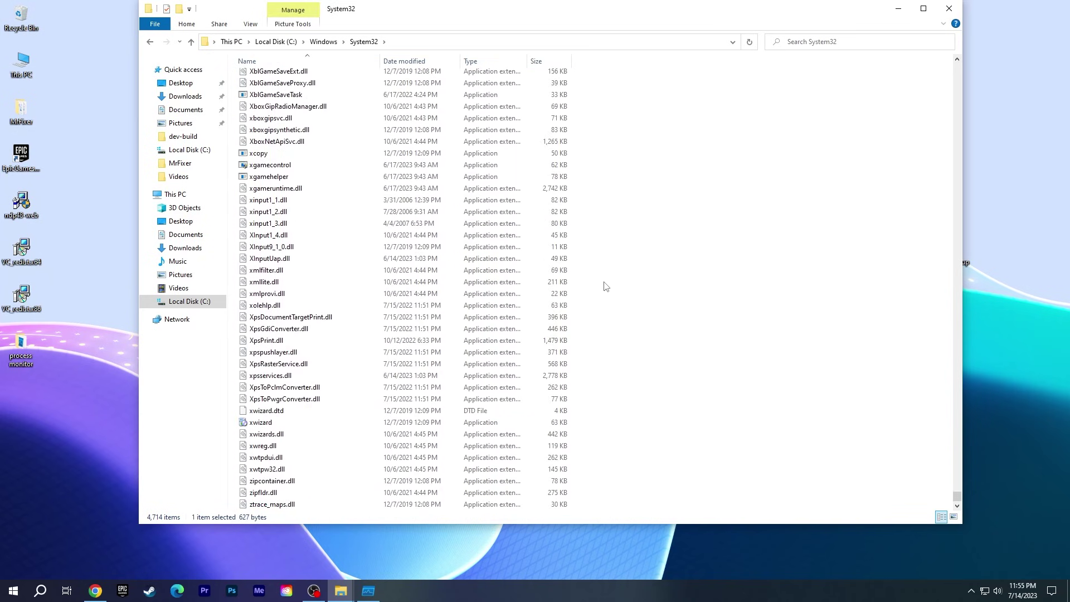
- Delete xinput1_3.dll from System32 and put the Explorer window away
right_click(305, 224)
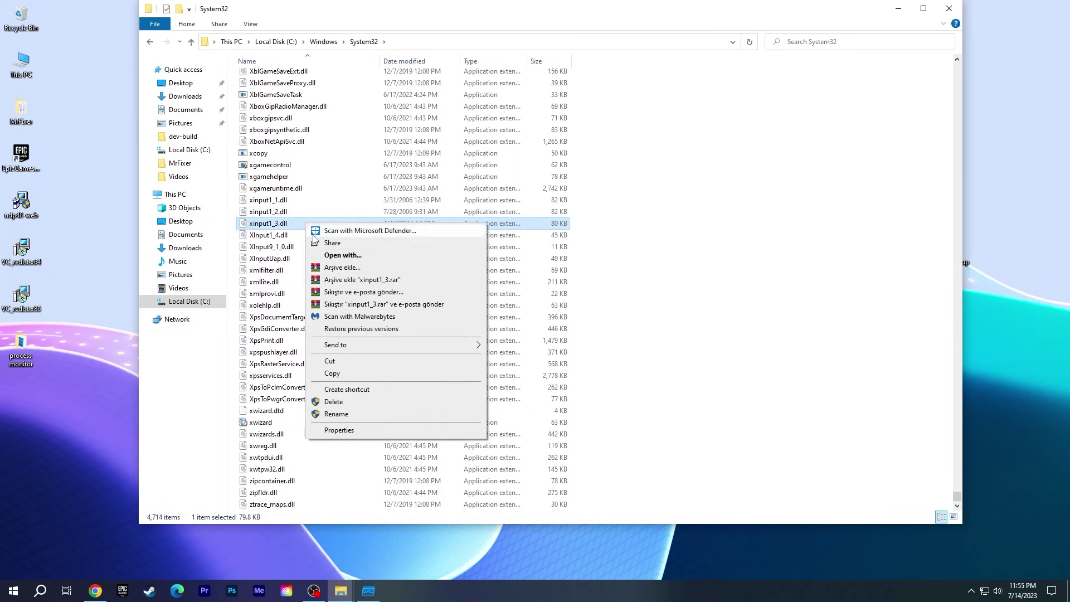
click(388, 402)
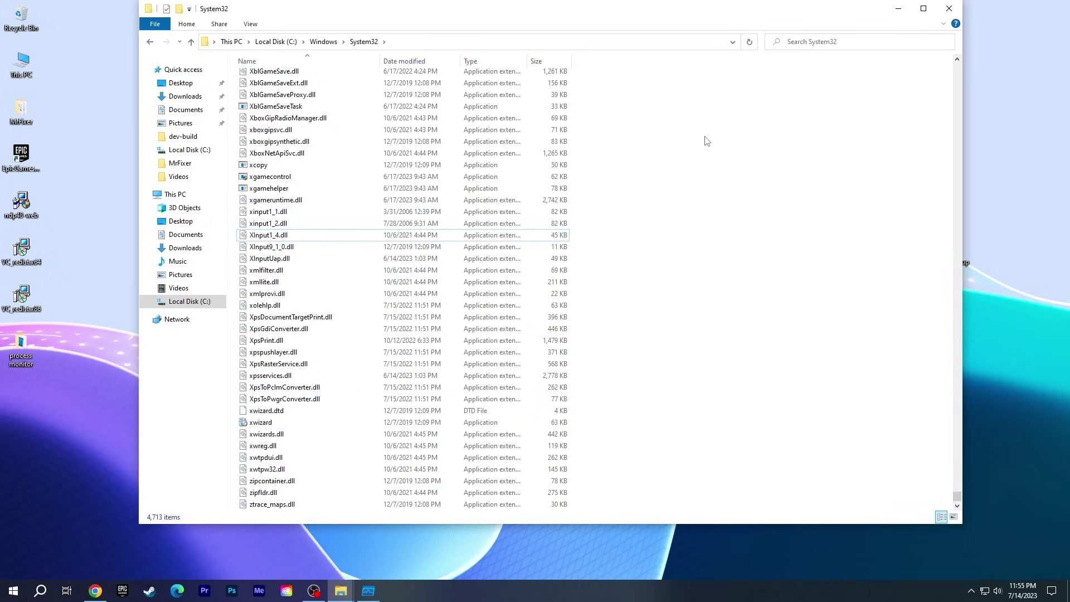
click(898, 8)
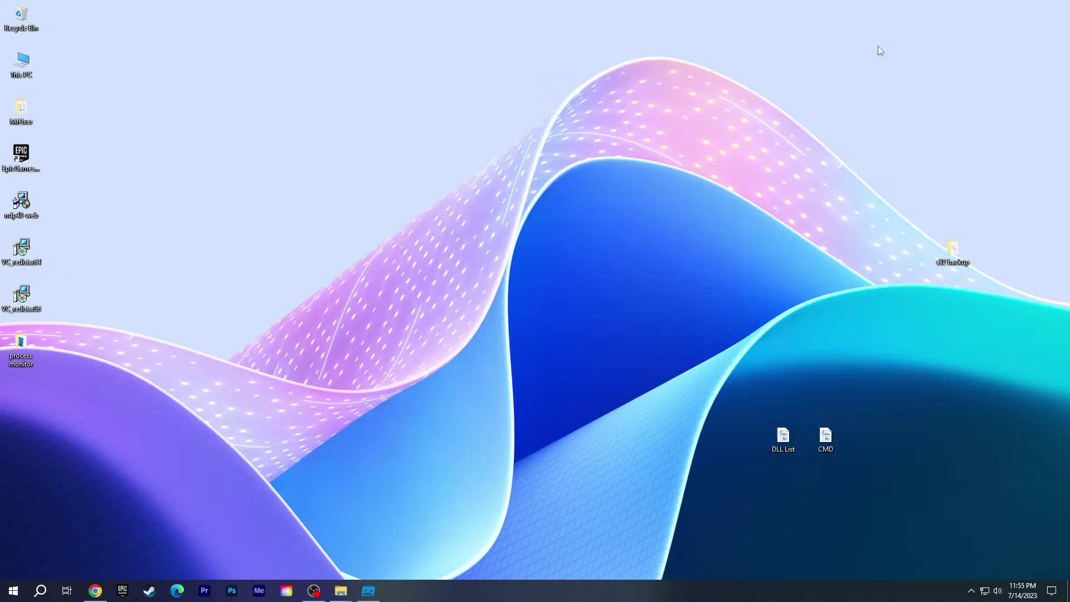
- Open the DLL List maximized in WordPad and find xinput1_3.dll
double_click(793, 431)
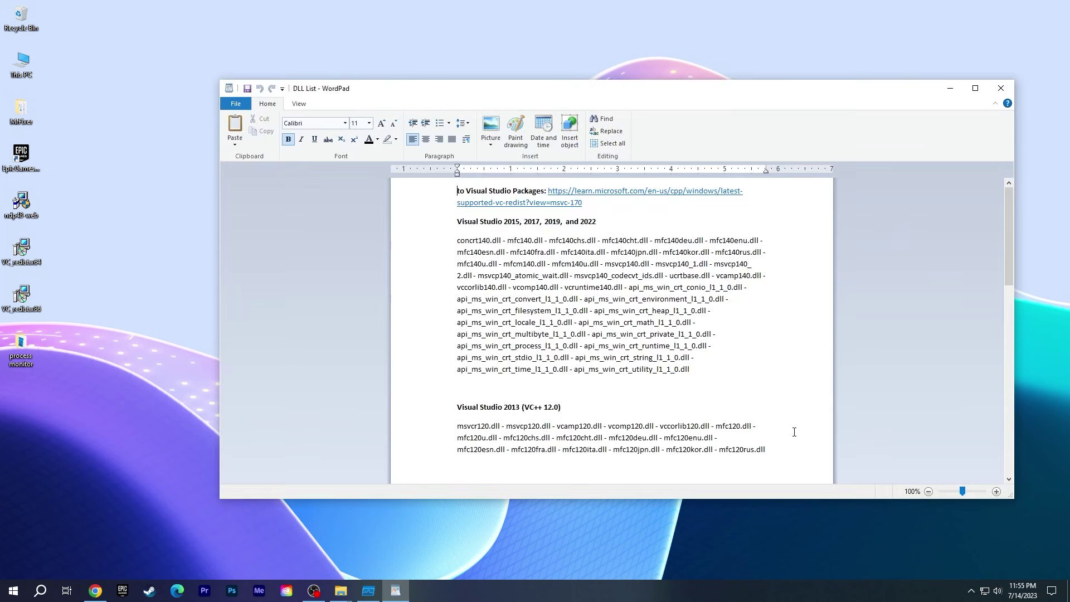
double_click(657, 91)
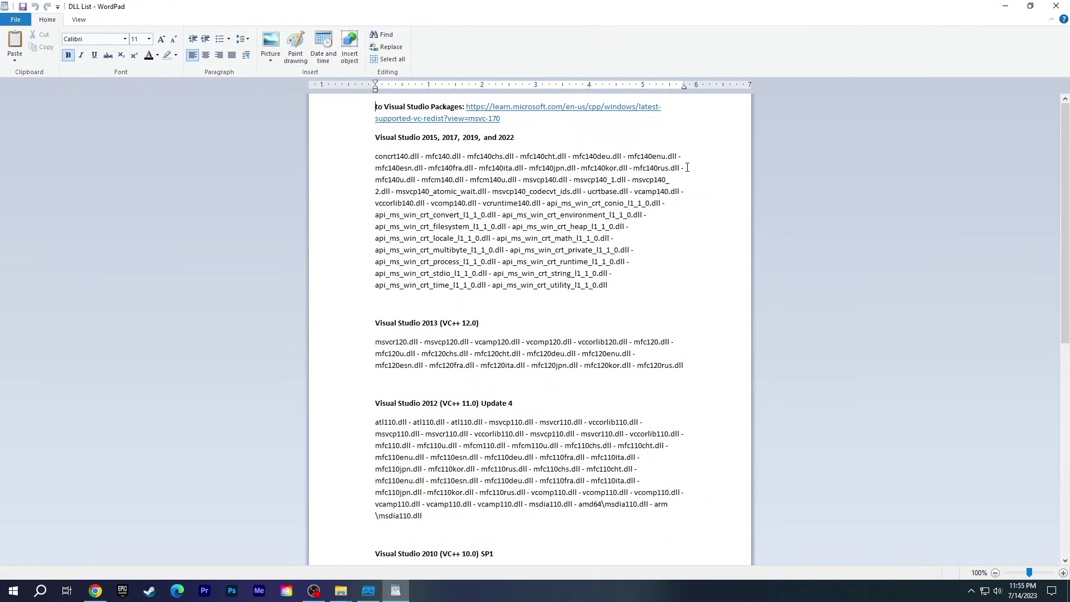
key(ctrl+f)
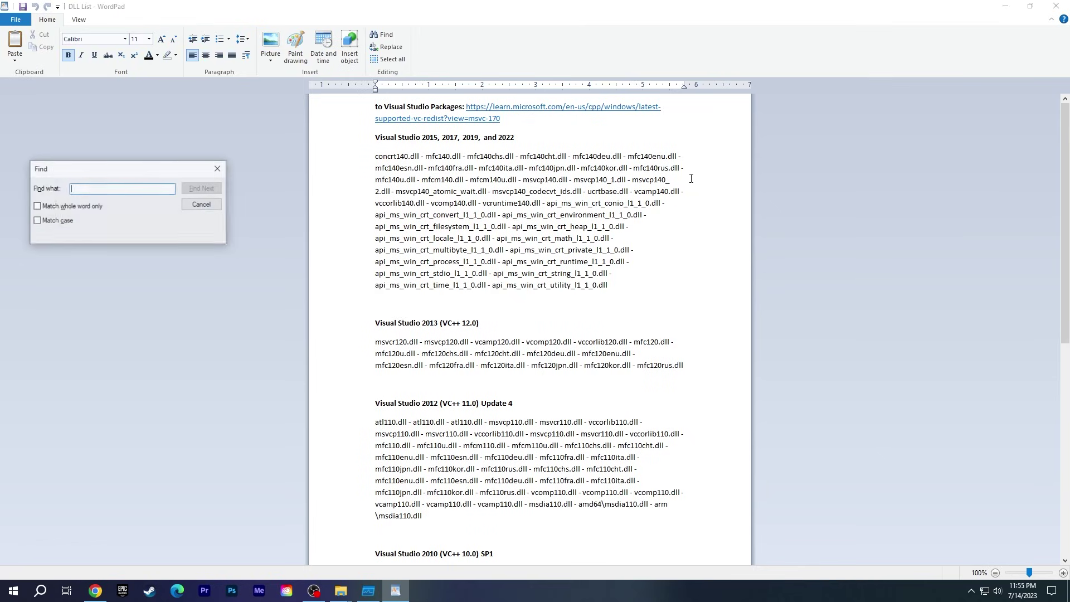
text(xinput1_3.dll)
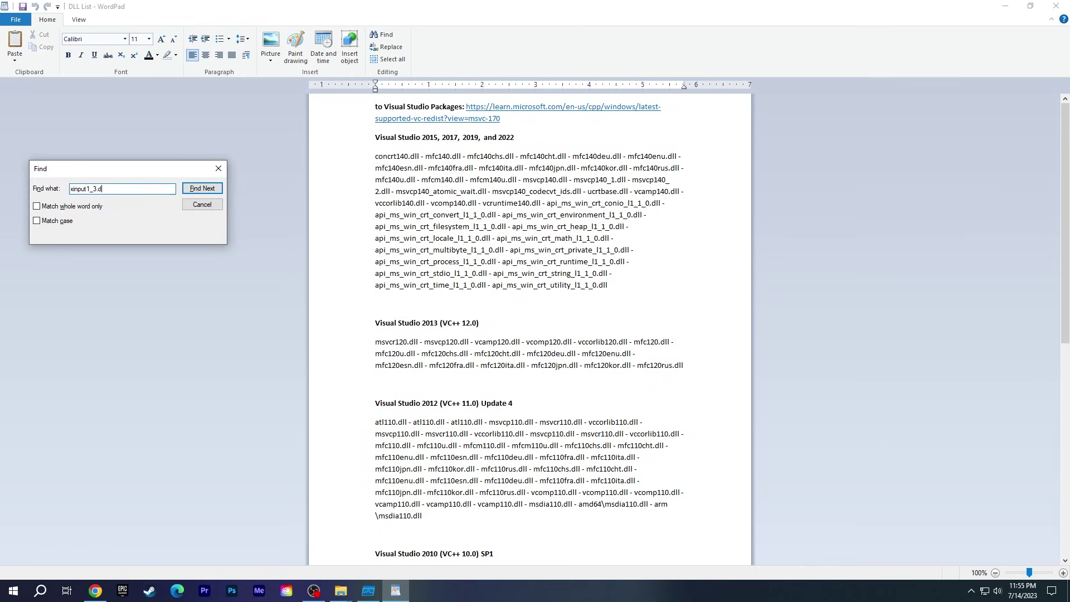
click(202, 188)
scroll(333, 385, up, 1)
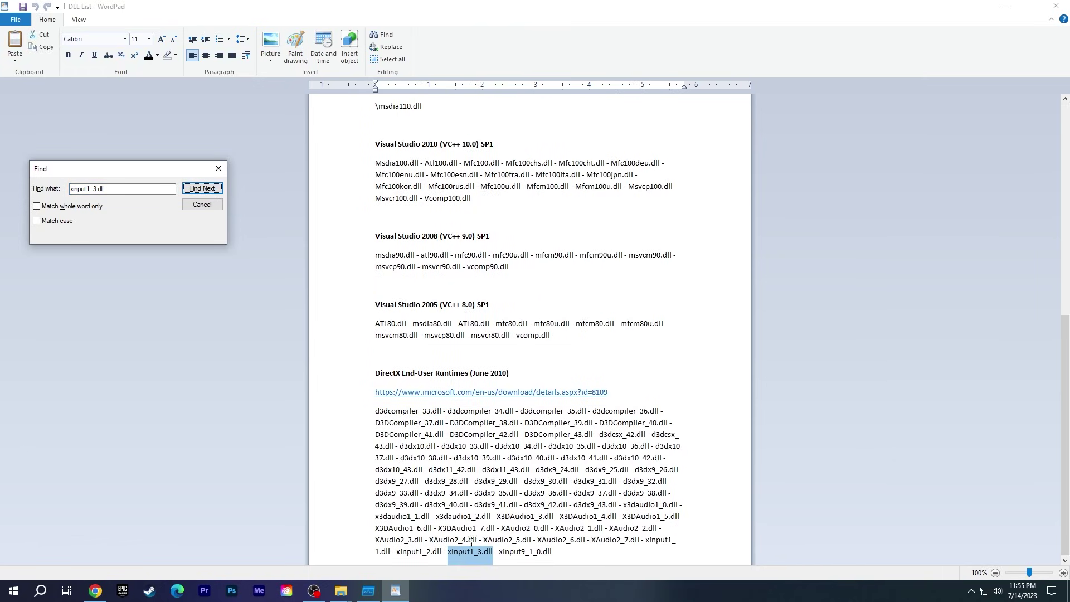
- Close the search and follow the DirectX End-User Runtimes (June 2010) download link
click(477, 374)
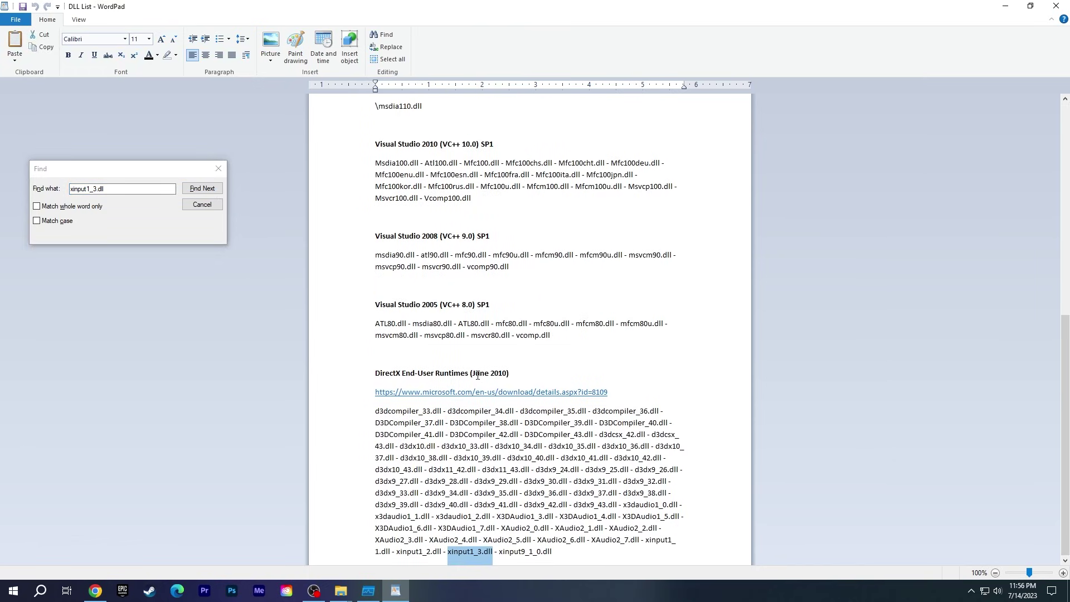
click(219, 168)
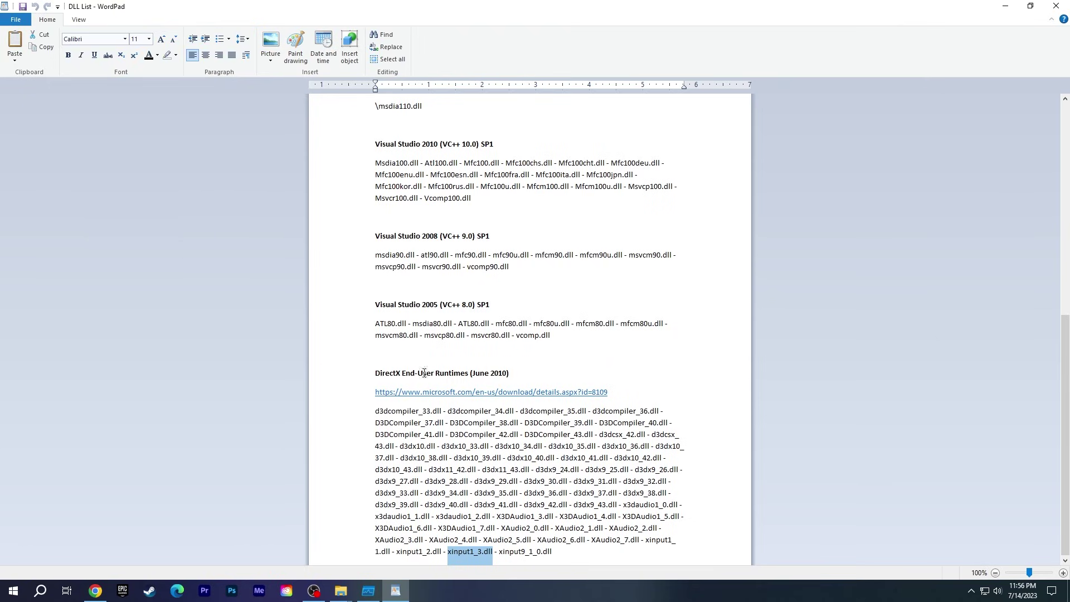
ctrl+click(489, 392)
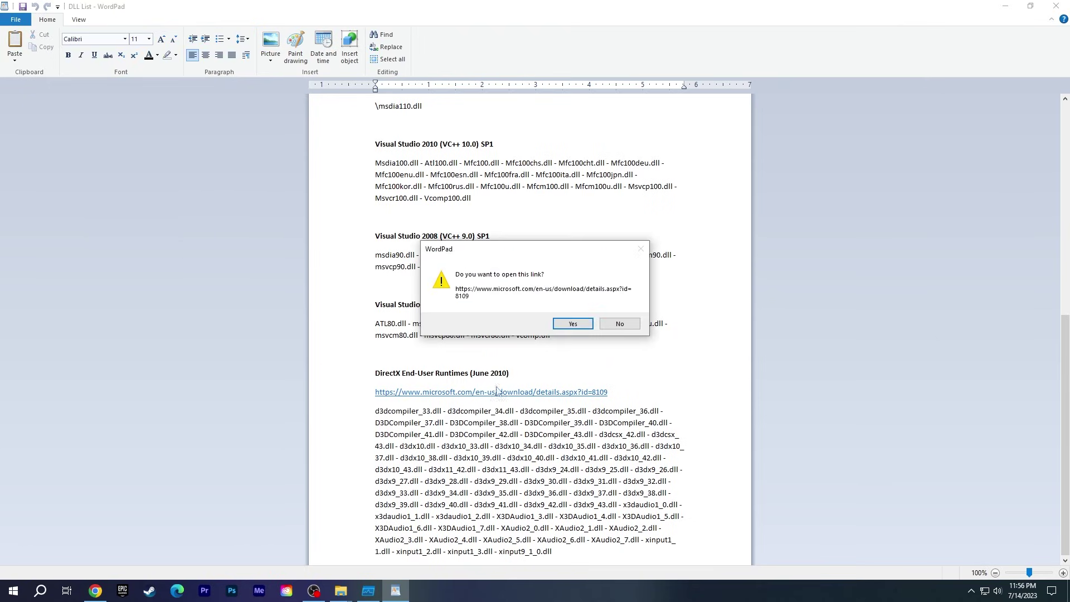
click(573, 324)
scroll(576, 328, down, 2)
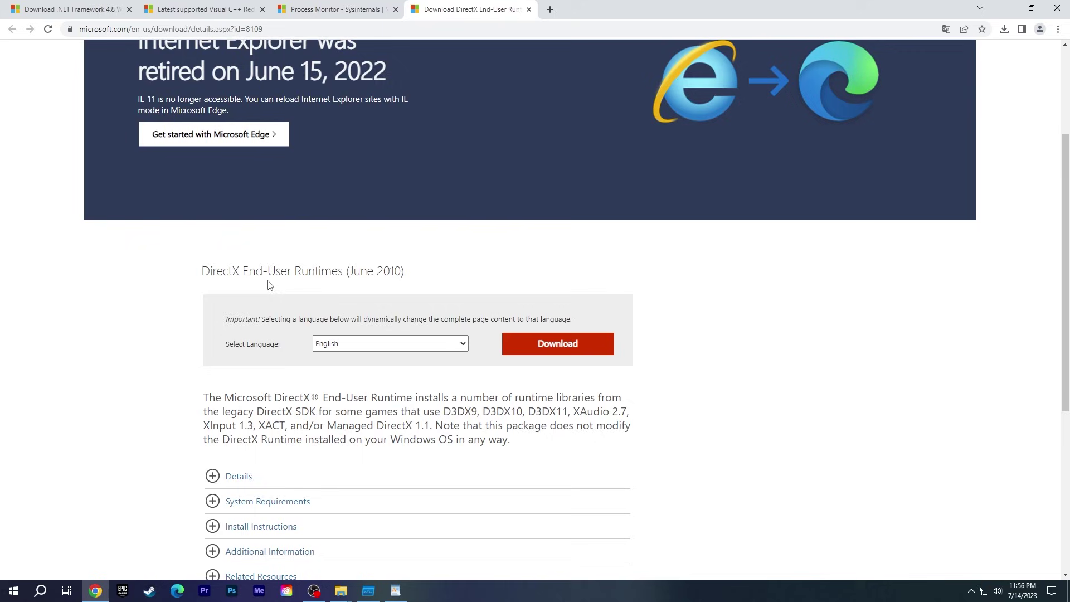
- Download directx_Jun2010_redist.exe from Microsoft Download Center, then leave the browser
click(579, 347)
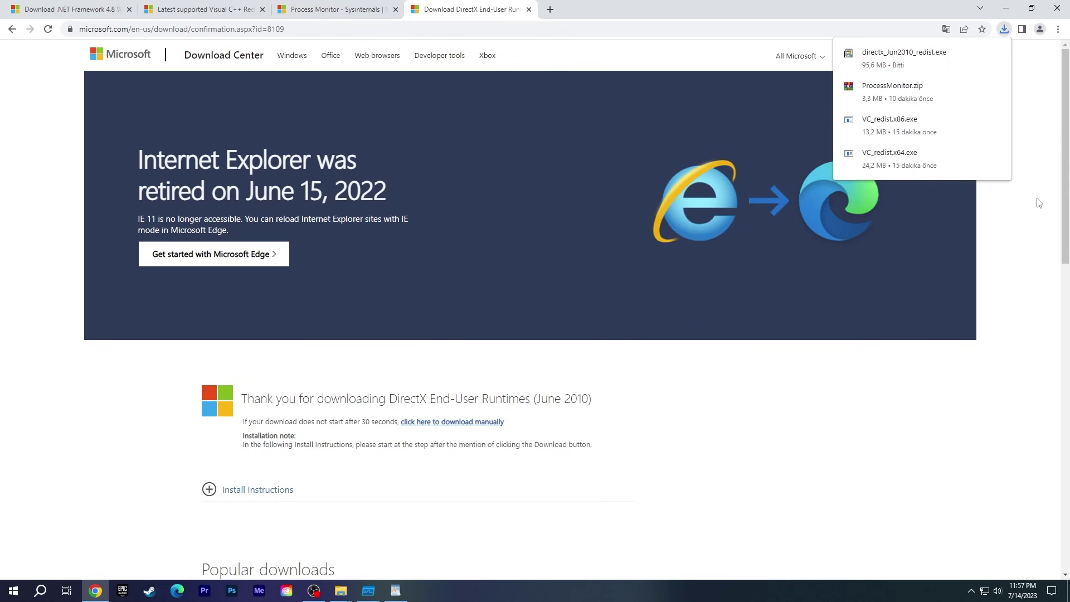
click(1005, 8)
- Create a new folder named directx on the desktop
click(1007, 7)
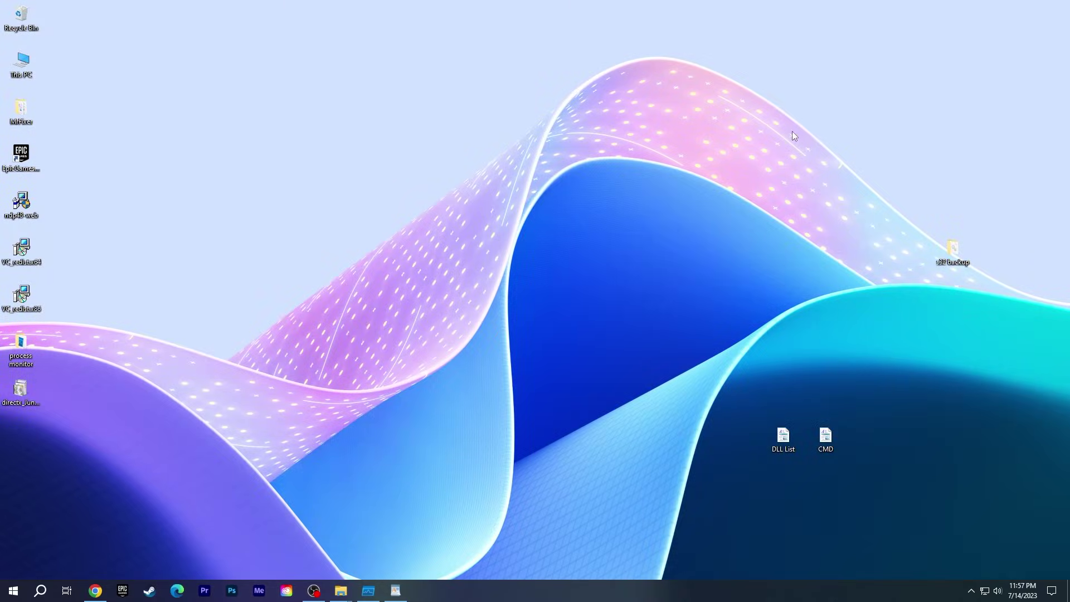
right_click(162, 318)
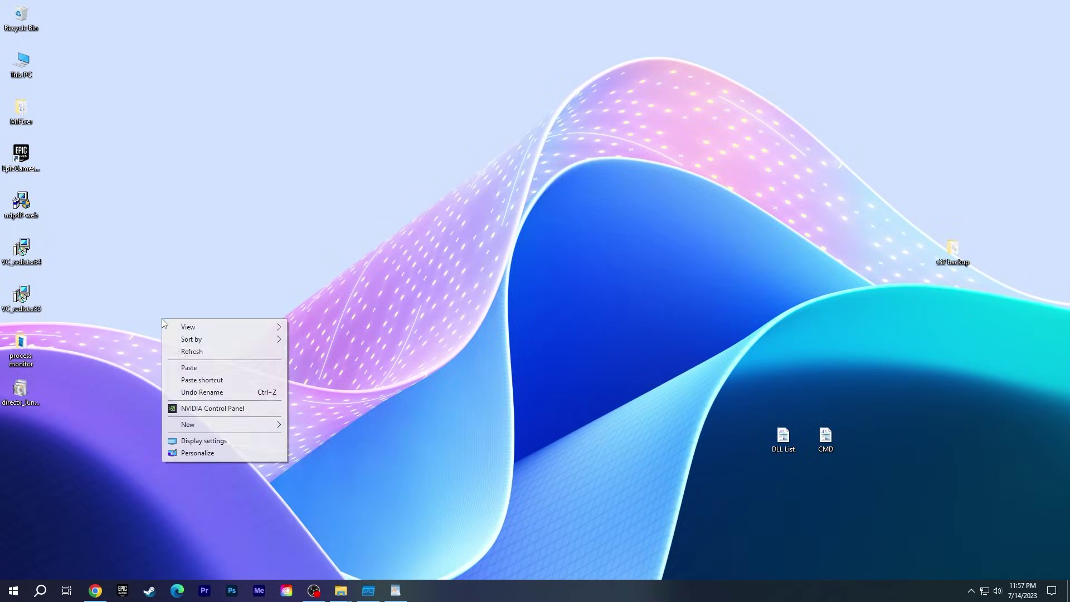
mouse_move(189, 424)
click(335, 424)
text(directx)
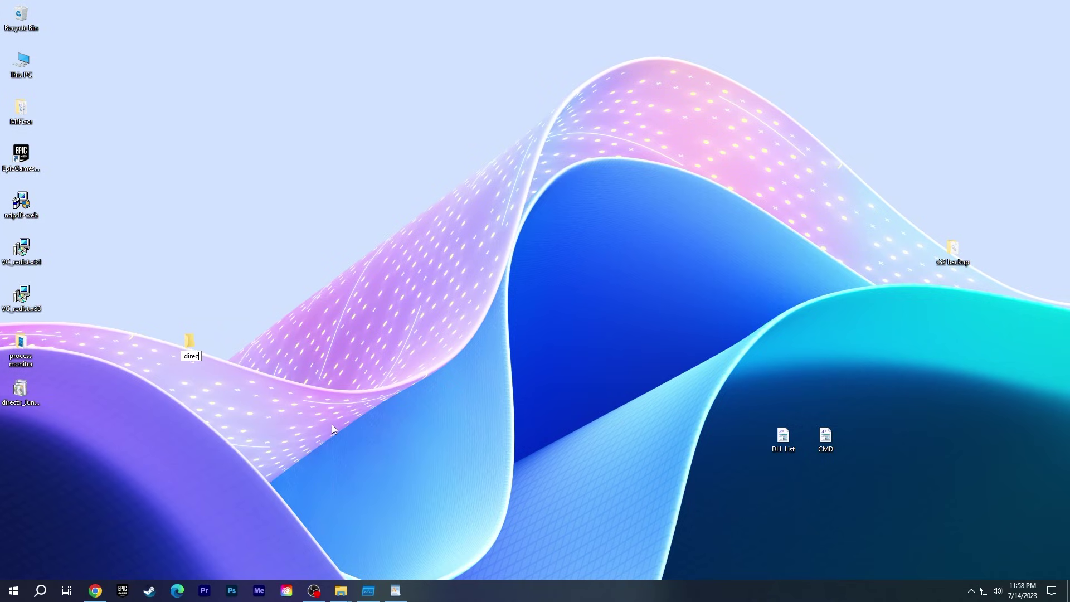
key(Return)
- Run the DirectX June 2010 package, accept the license, and extract it to Desktop\directx
double_click(21, 393)
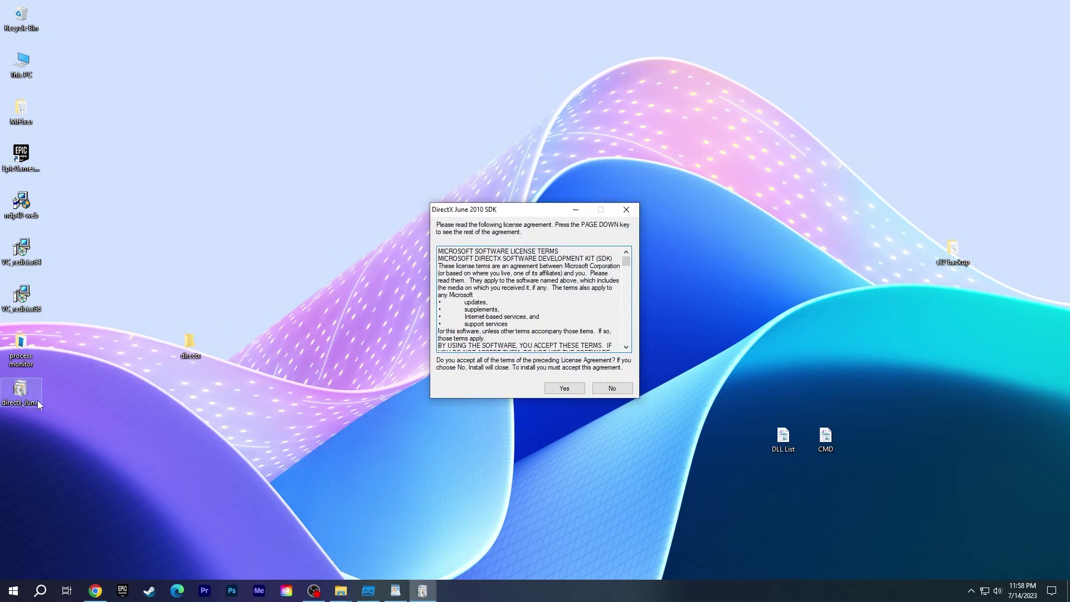
click(565, 388)
click(611, 308)
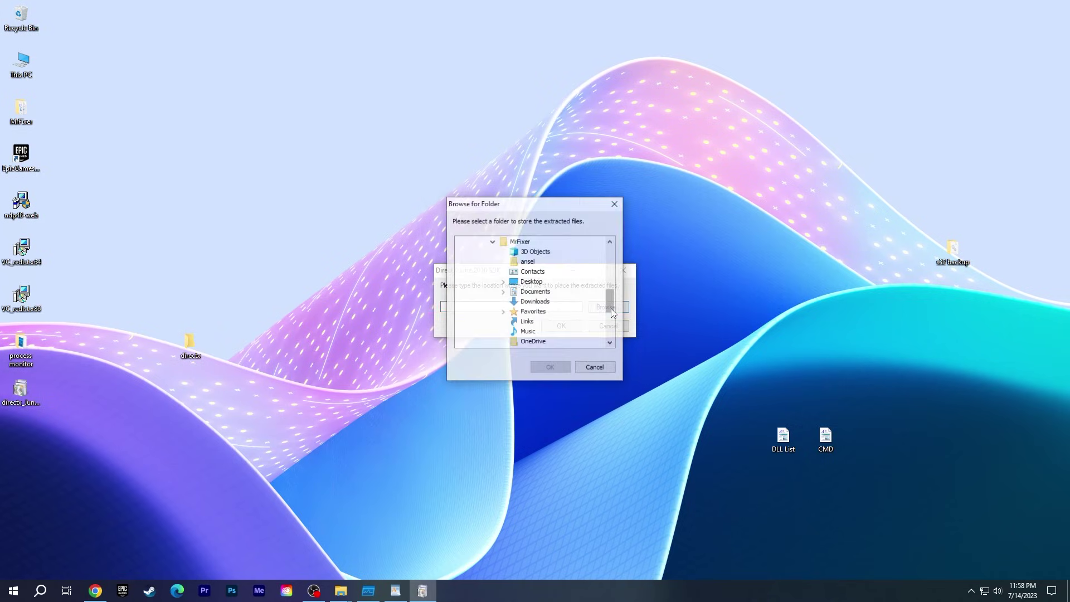
double_click(532, 282)
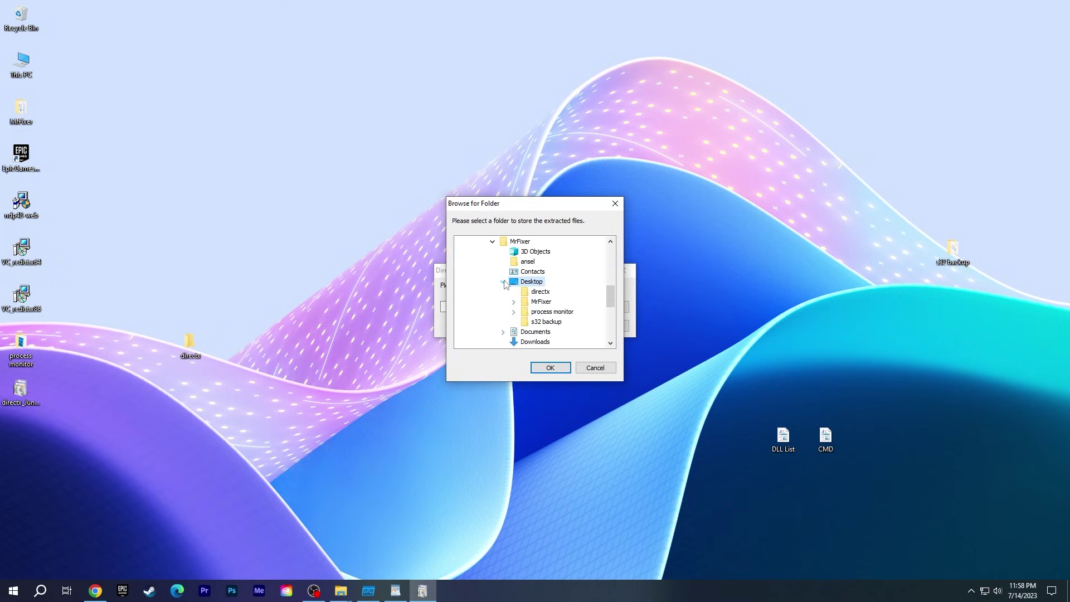
click(539, 292)
click(550, 368)
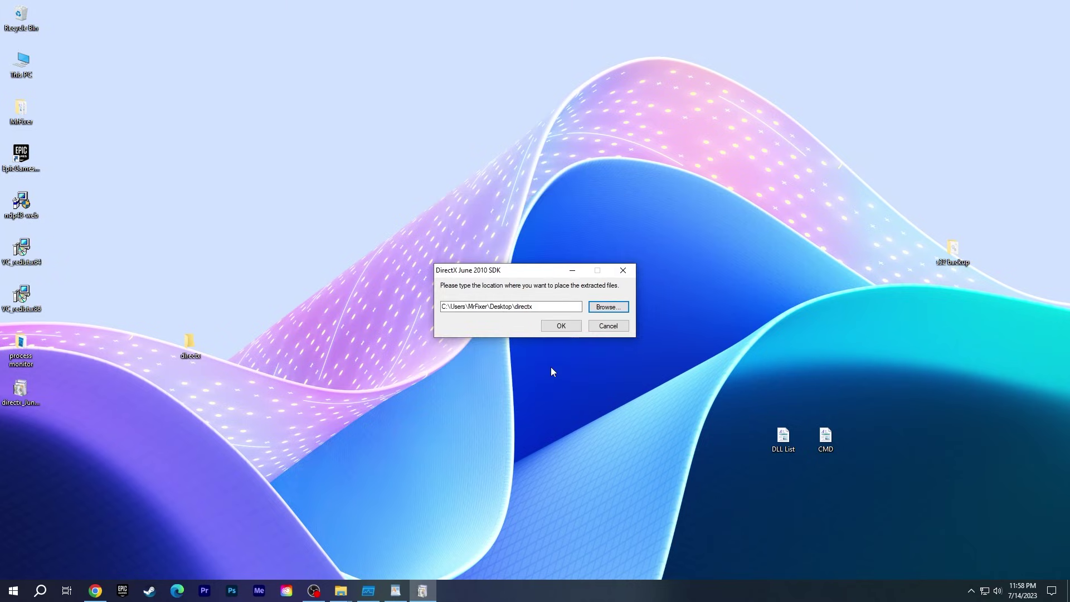
click(561, 327)
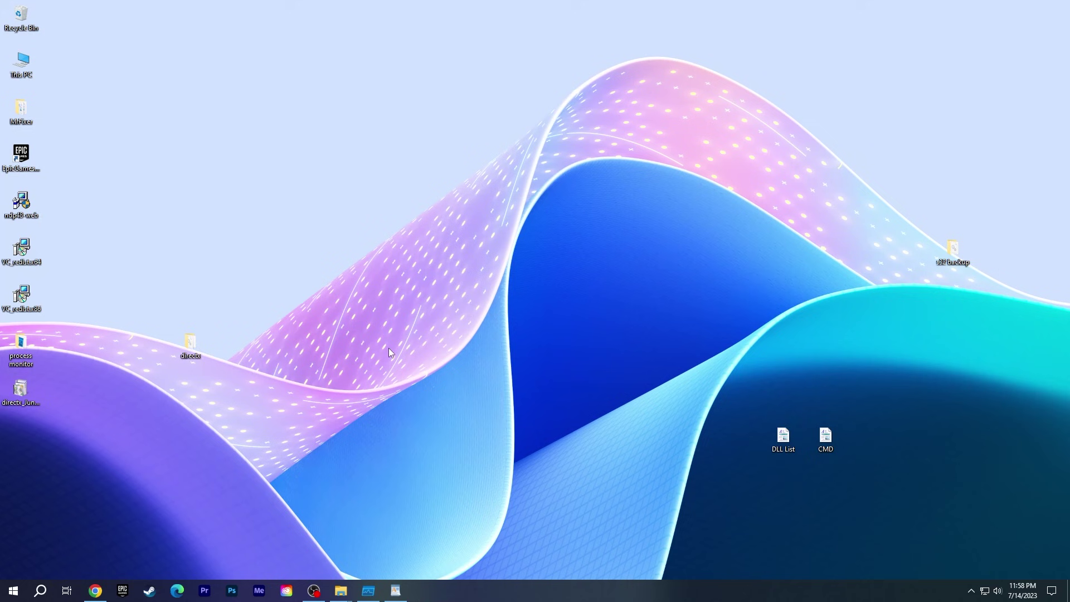
- Run DXSETUP from the directx folder, accept the license, and install the DirectX runtimes to completion
double_click(189, 345)
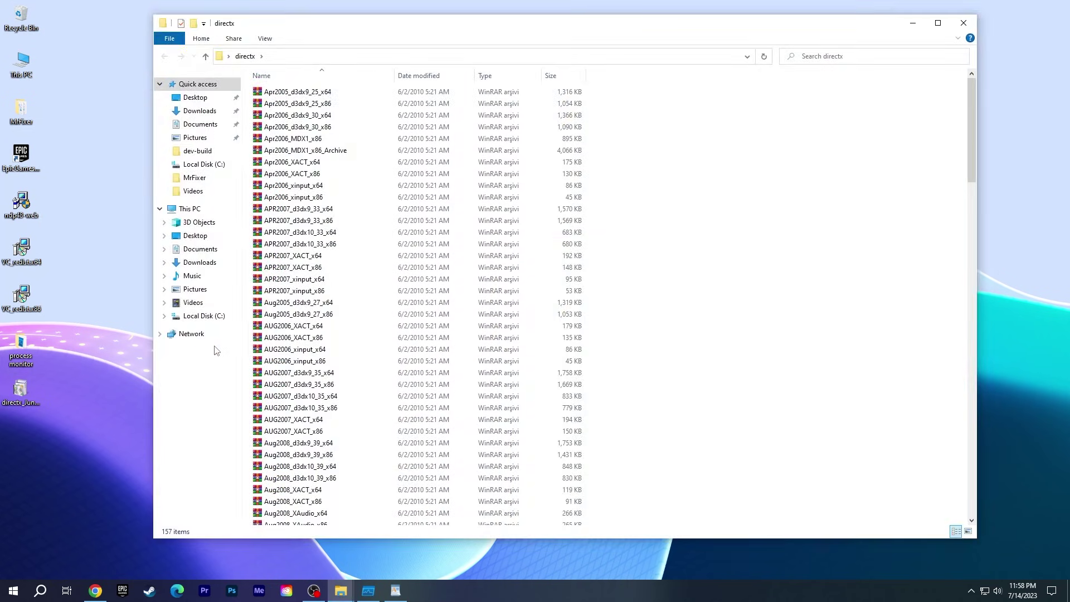
double_click(614, 32)
scroll(528, 245, down, 3)
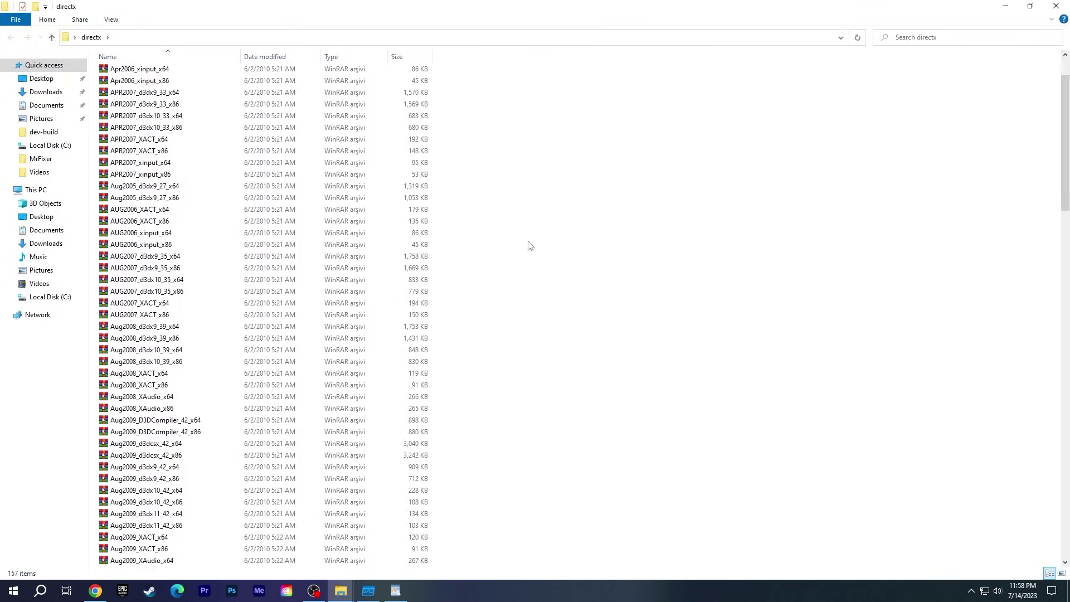
scroll(528, 245, down, 3)
scroll(534, 255, down, 3)
scroll(539, 259, down, 3)
scroll(543, 268, down, 3)
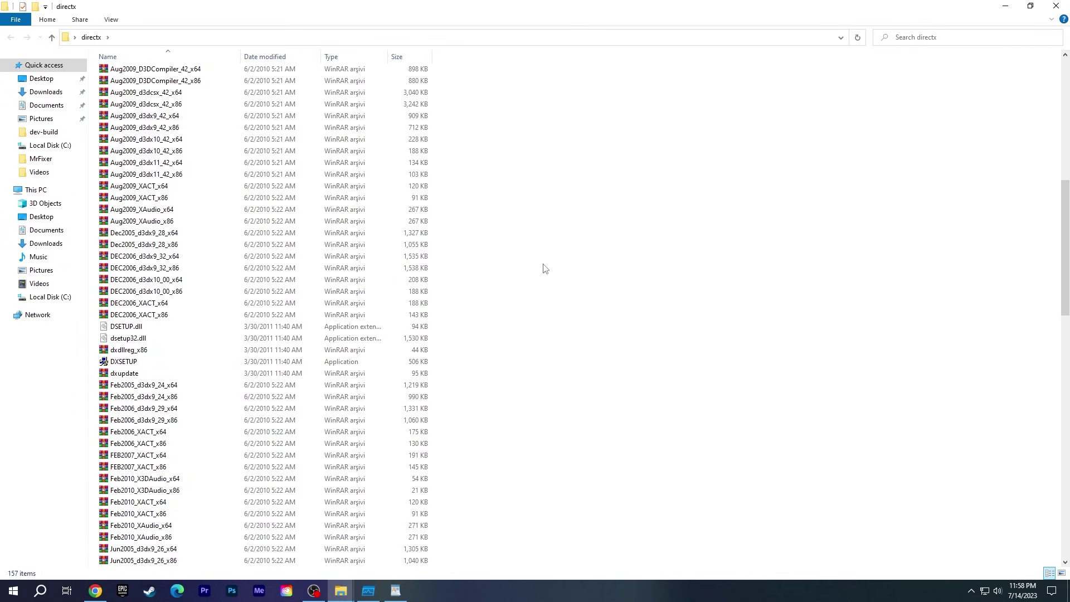
double_click(158, 363)
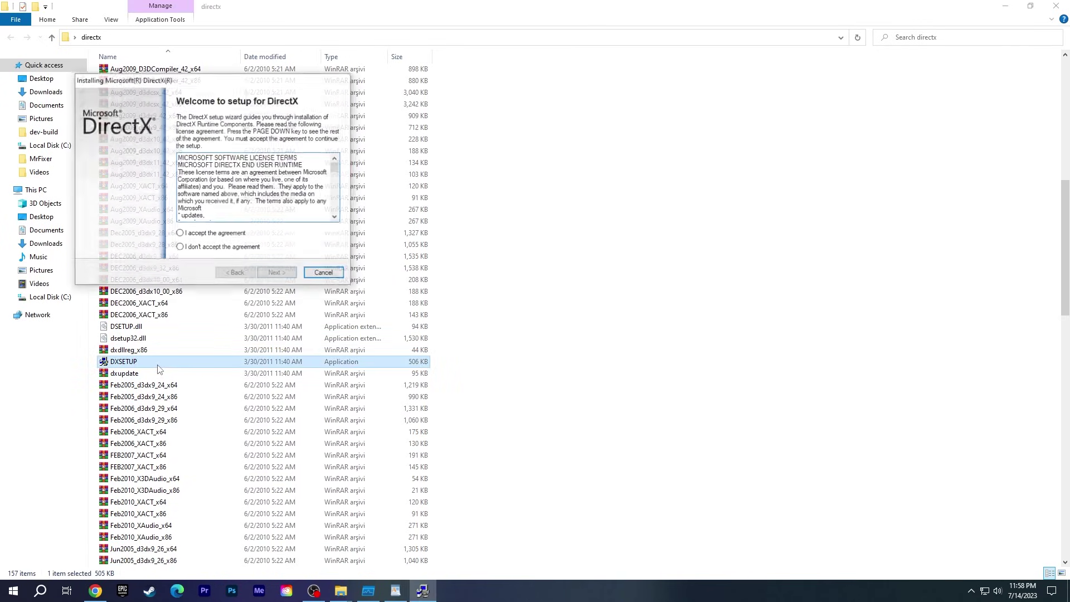
click(180, 234)
click(277, 274)
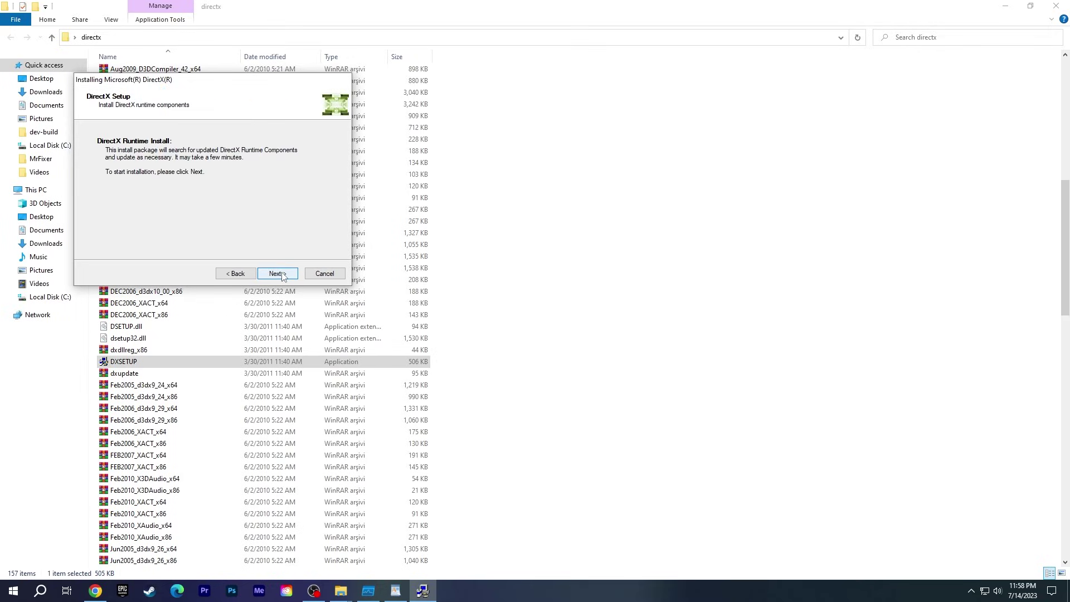
click(278, 273)
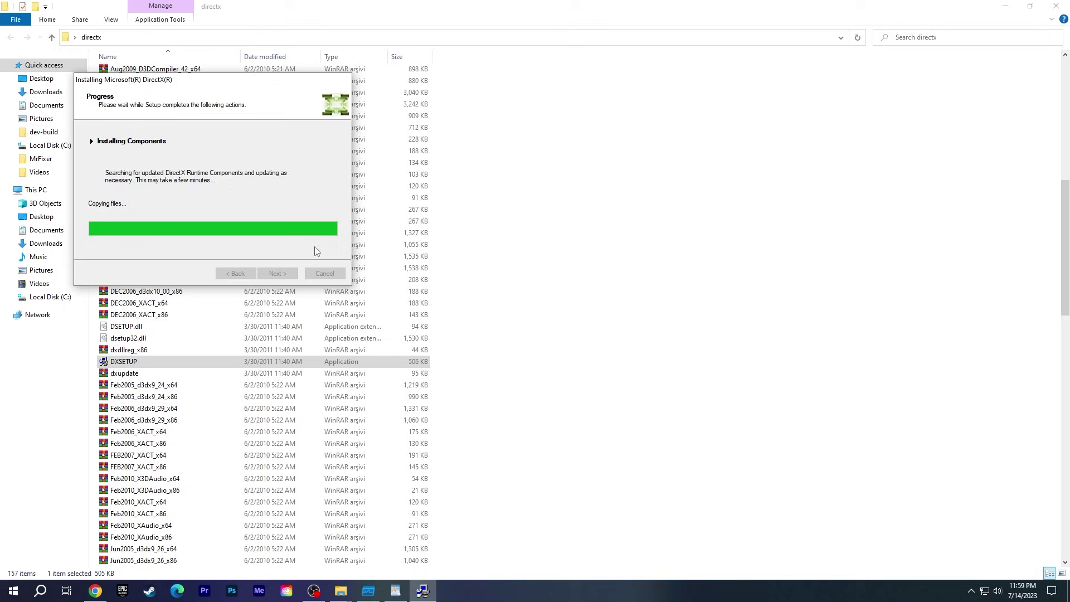
click(277, 273)
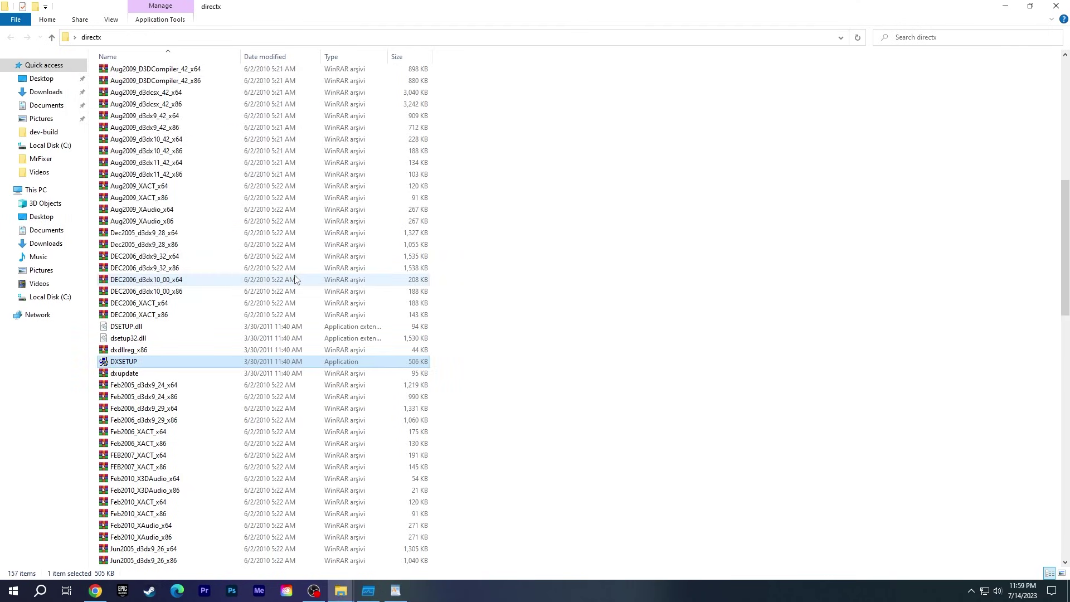
- Browse to C:\Windows\System32 and confirm xinput1_3.dll is restored among the x-named DLLs
click(1053, 7)
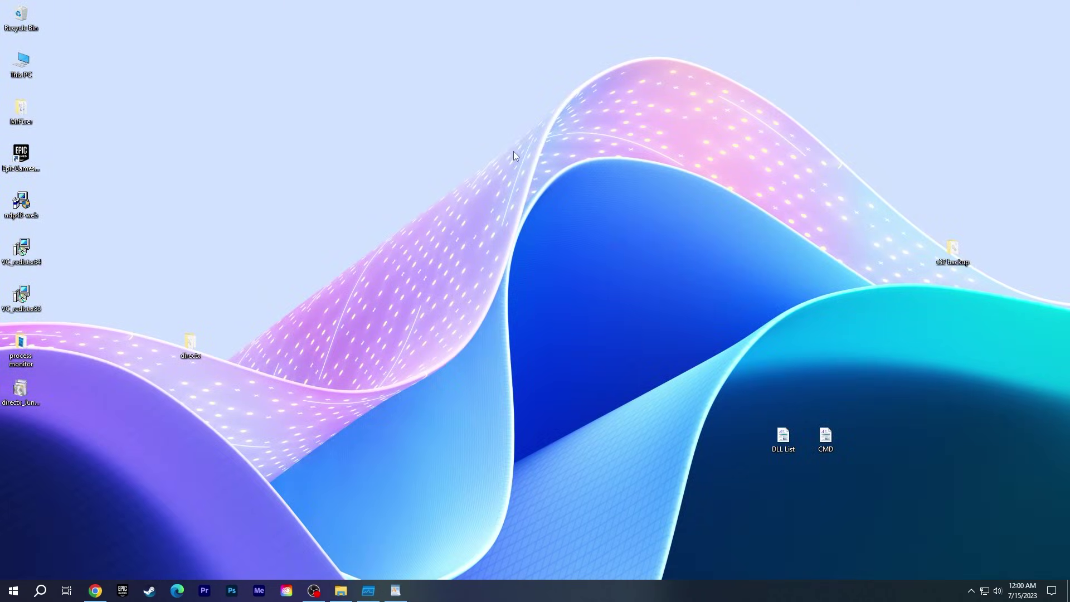
double_click(23, 65)
double_click(297, 100)
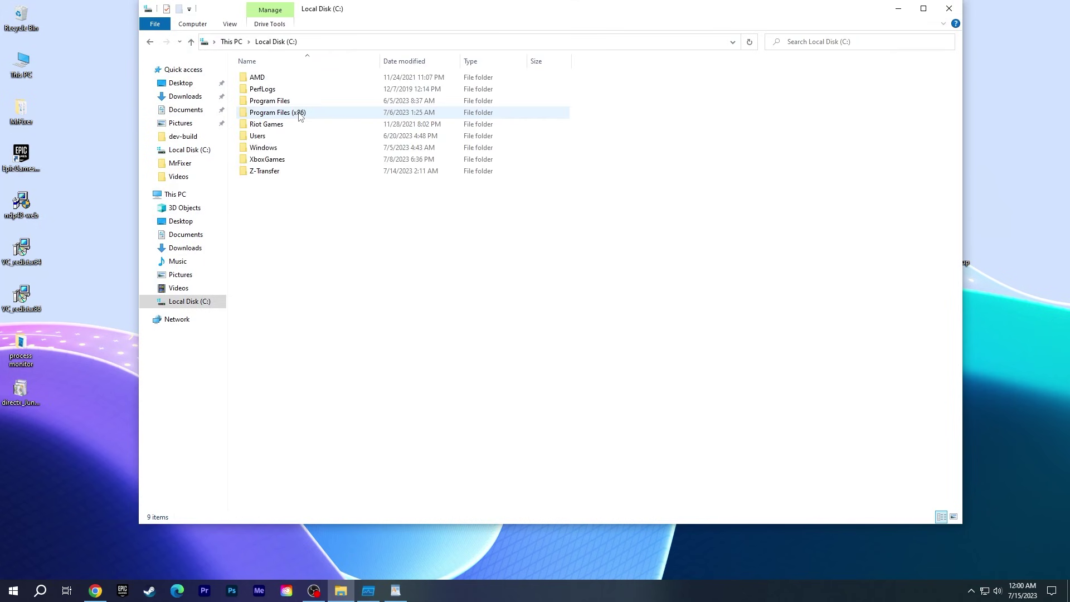
double_click(293, 149)
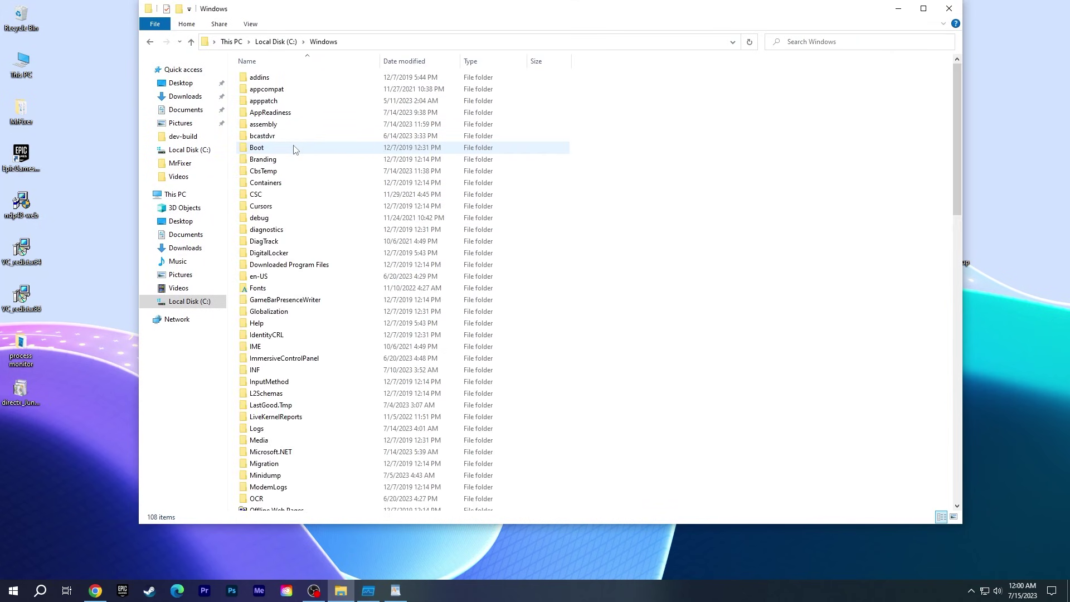
scroll(294, 148, down, 10)
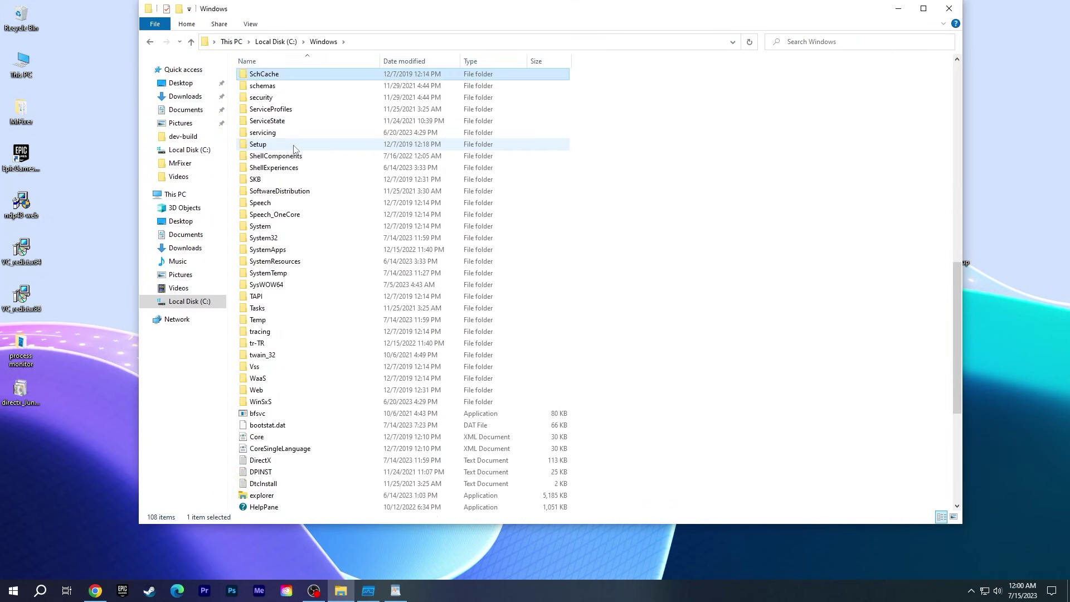
double_click(298, 238)
text(x)
scroll(309, 250, down, 3)
click(310, 248)
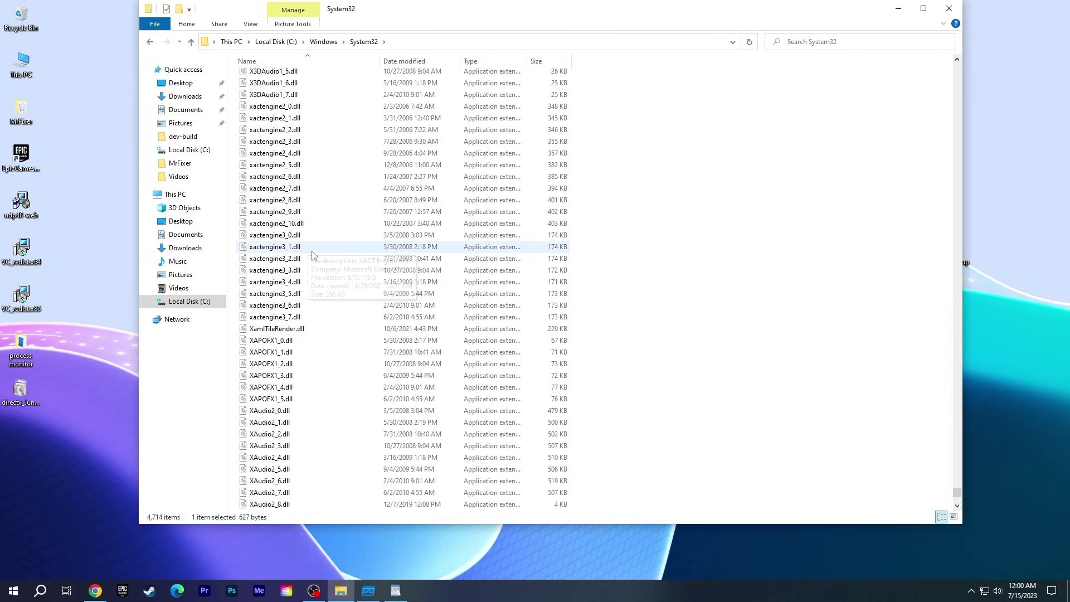
scroll(310, 255, down, 4)
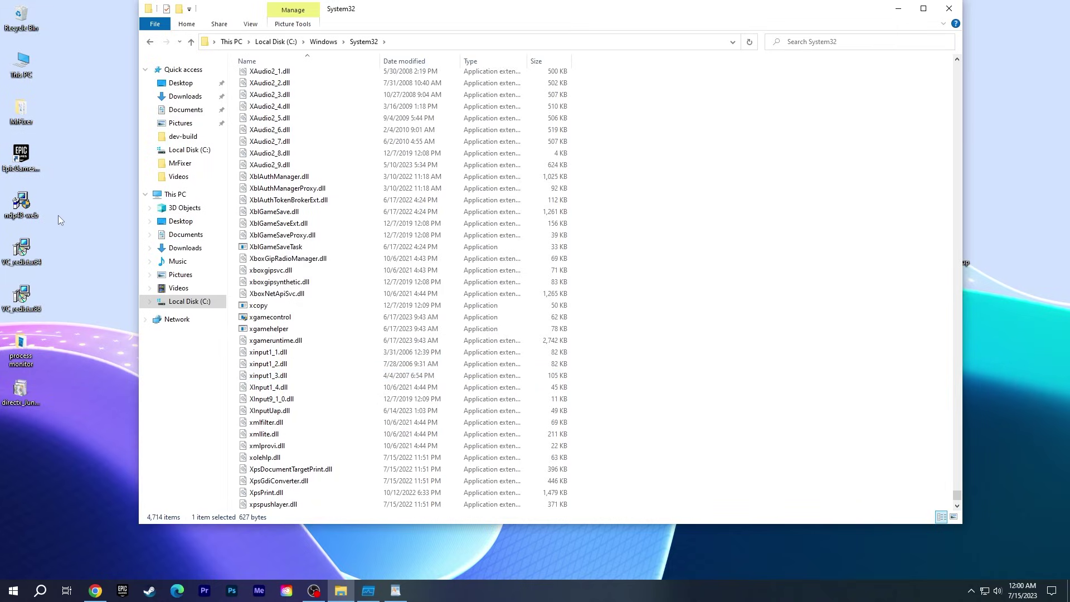
right_click(23, 155)
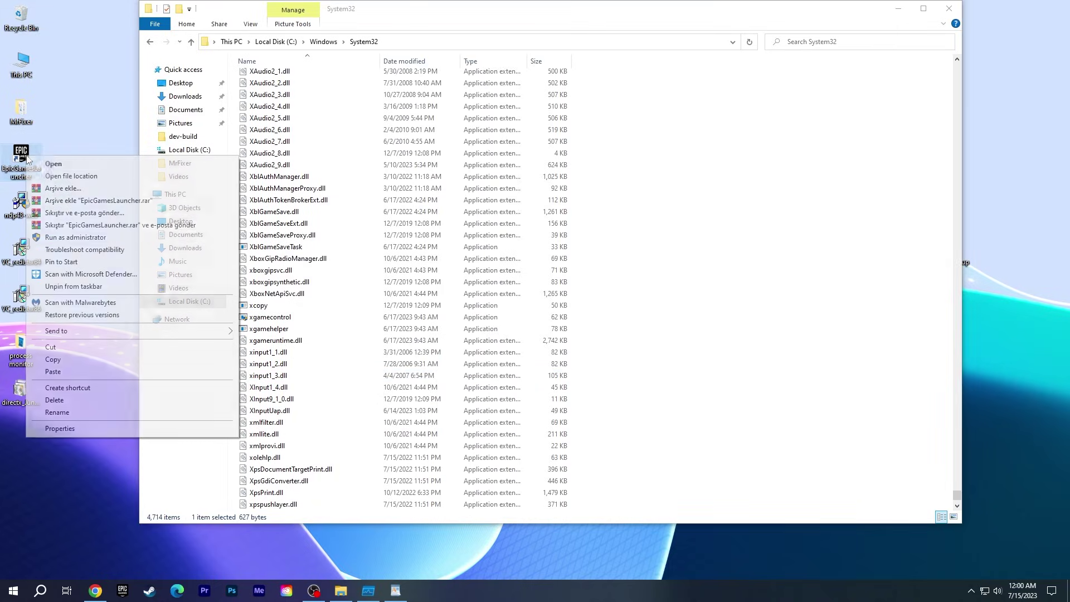
- Launch Epic Games Launcher to verify it reaches sign-in, then close it and the System32 window
click(58, 163)
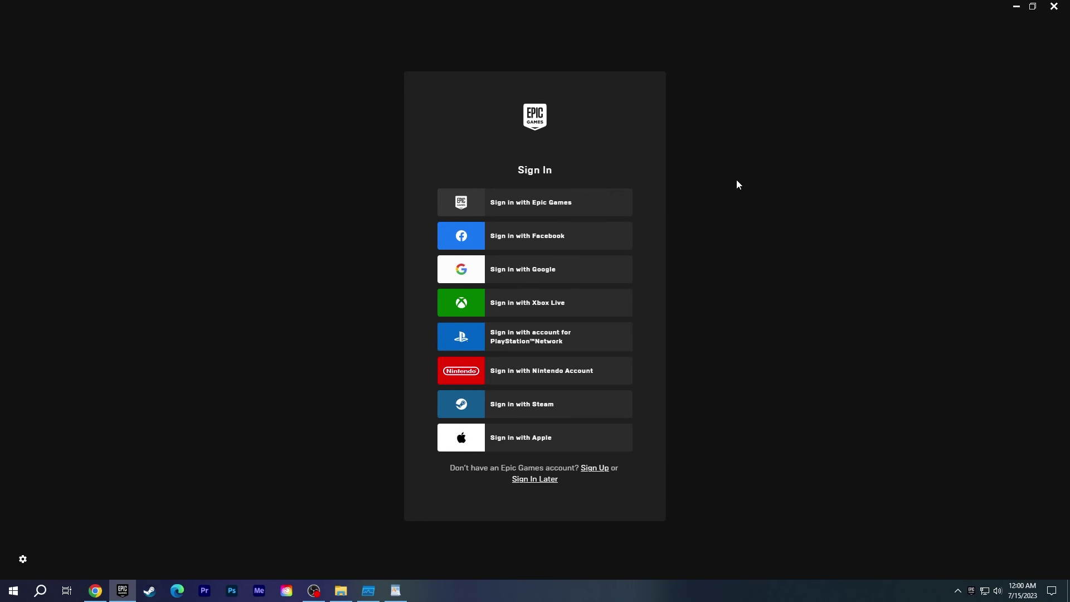
click(1053, 7)
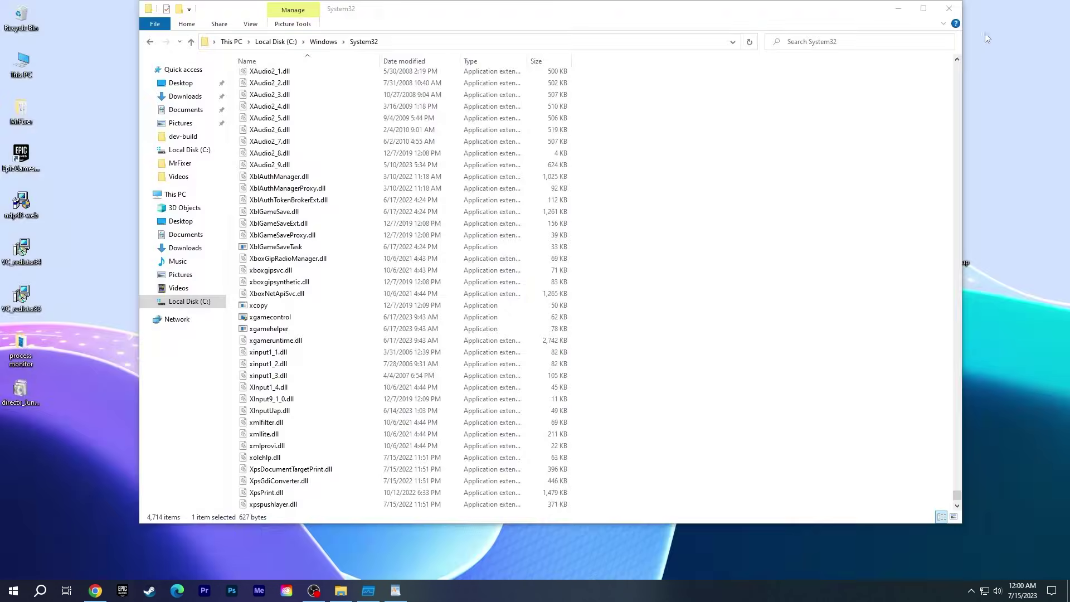
click(949, 10)
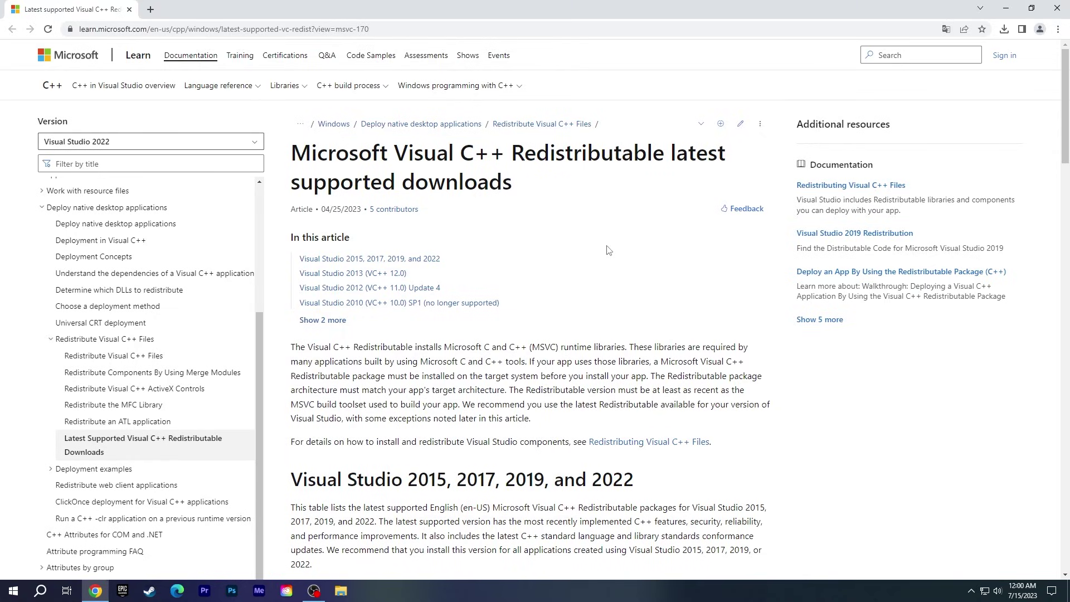
scroll(607, 249, down, 2)
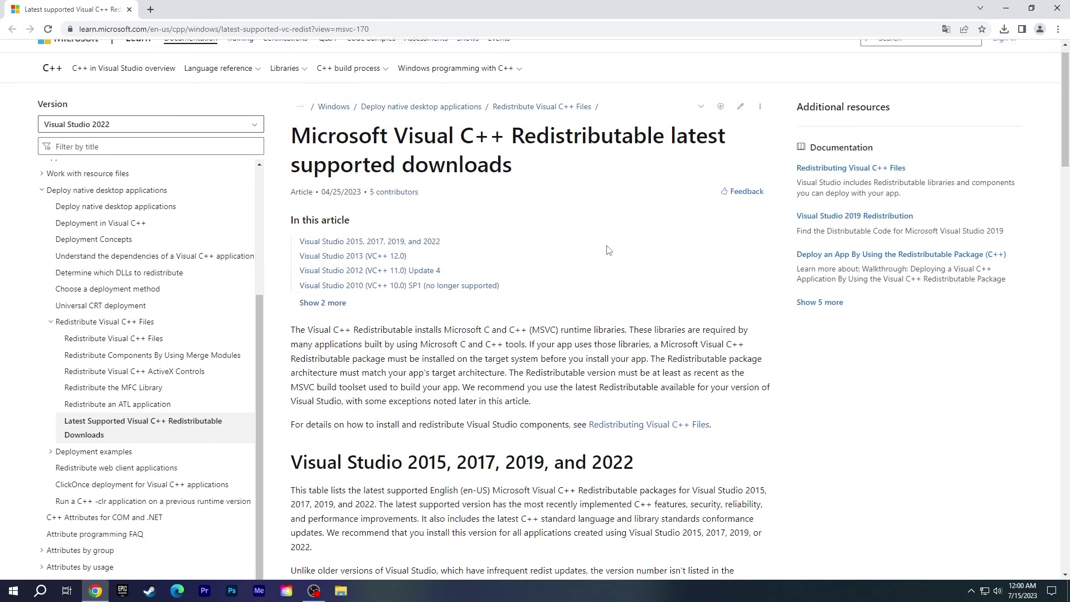
scroll(608, 249, down, 2)
scroll(607, 249, down, 2)
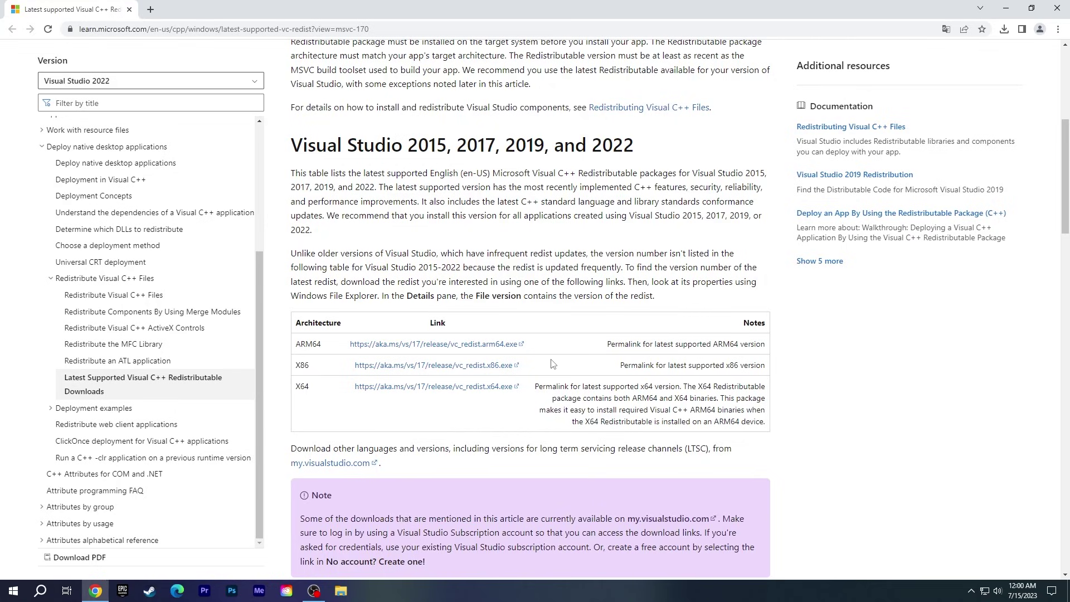
scroll(552, 365, down, 3)
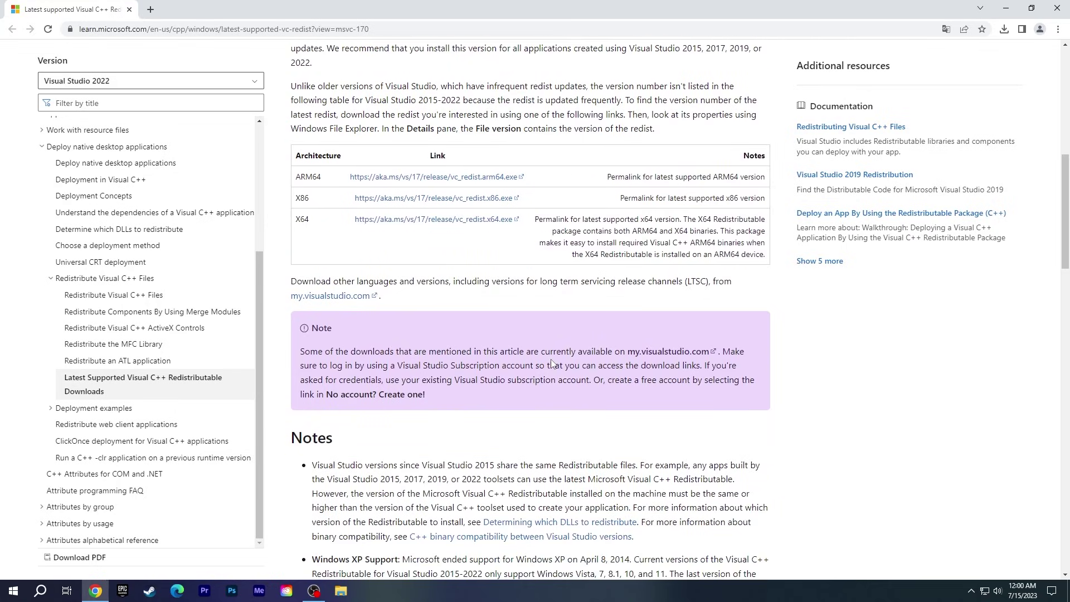
scroll(553, 365, down, 3)
scroll(552, 365, down, 3)
scroll(552, 364, down, 3)
scroll(552, 359, down, 3)
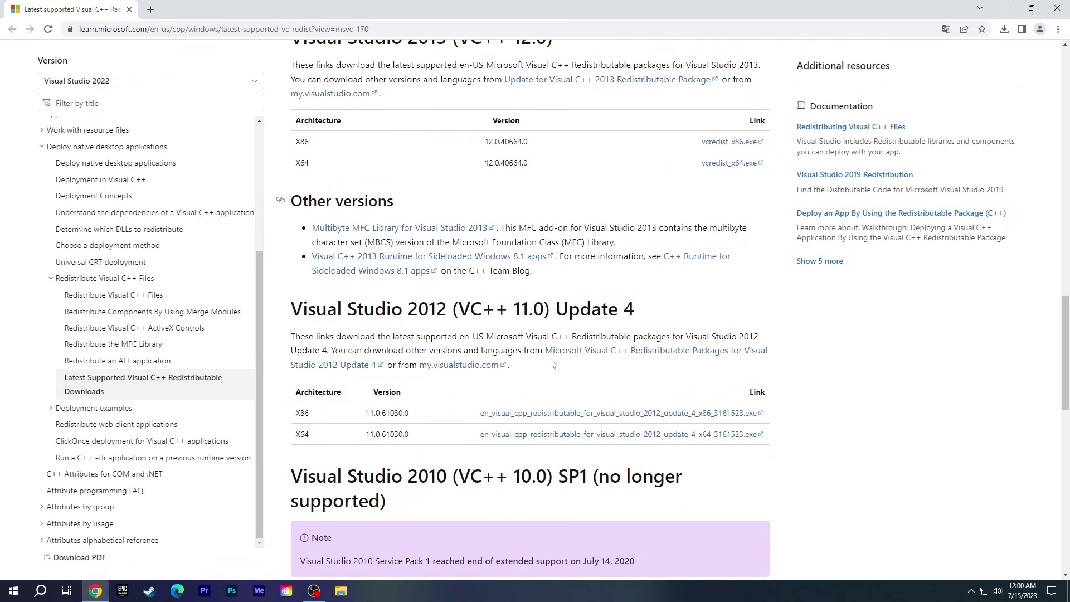
scroll(551, 360, down, 3)
scroll(552, 360, down, 3)
scroll(552, 359, down, 3)
scroll(551, 361, down, 3)
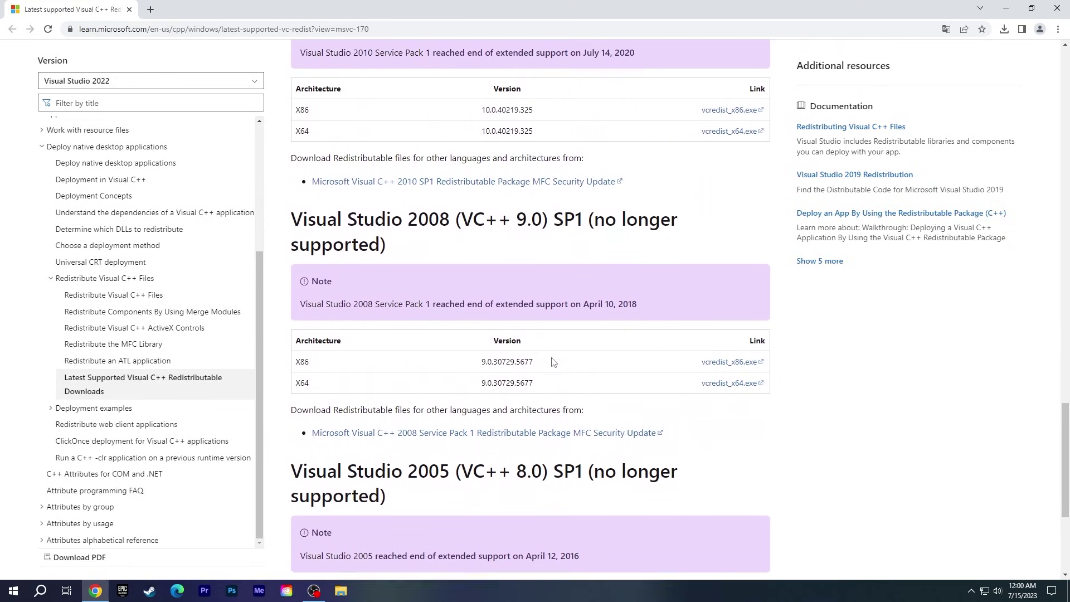
scroll(551, 361, down, 3)
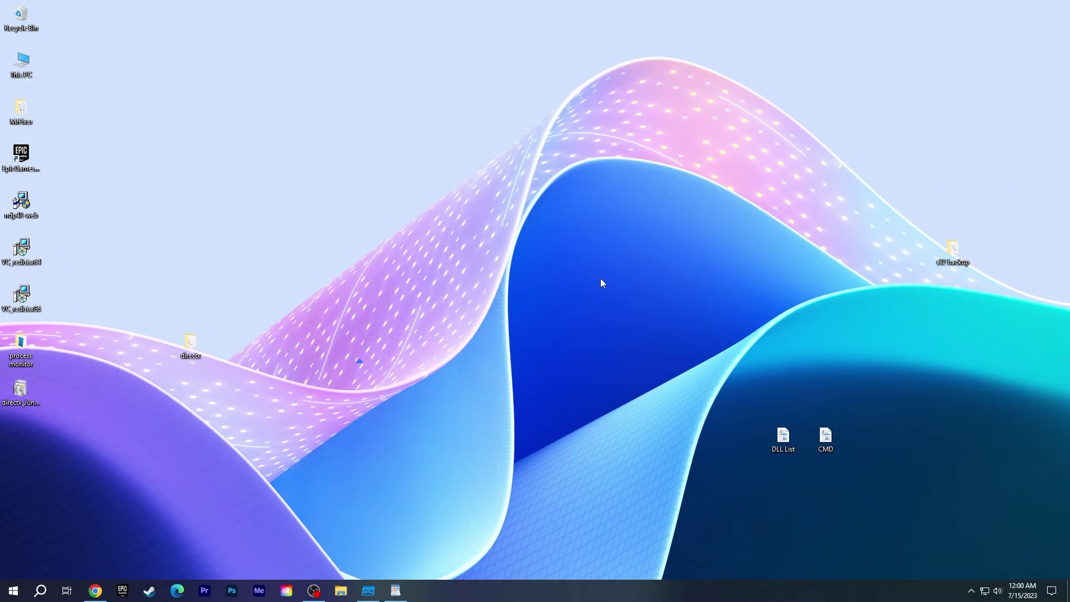